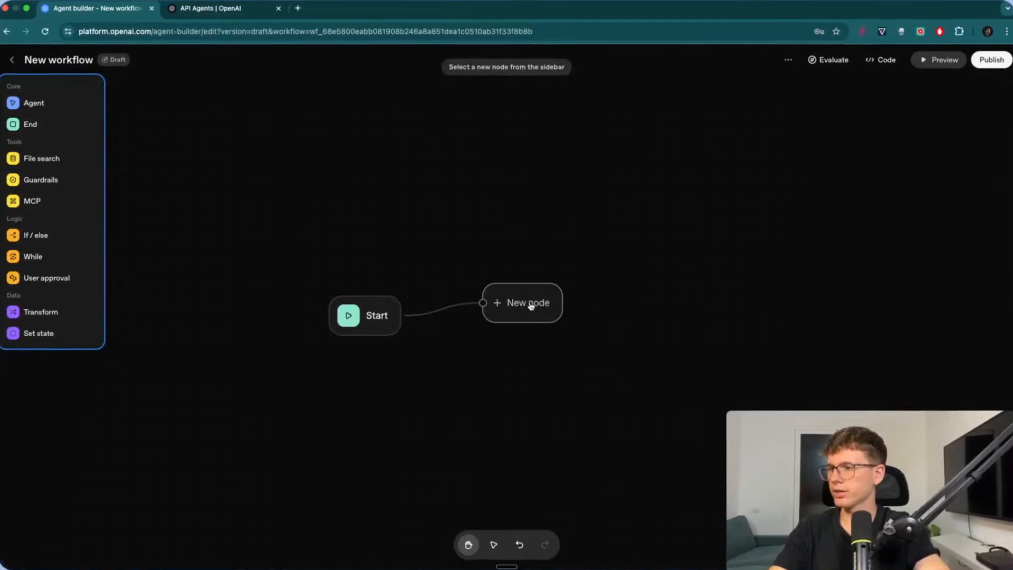
- Turn the new placeholder node into an agent and type 'Company' as its name
click(37, 104)
text(Company)
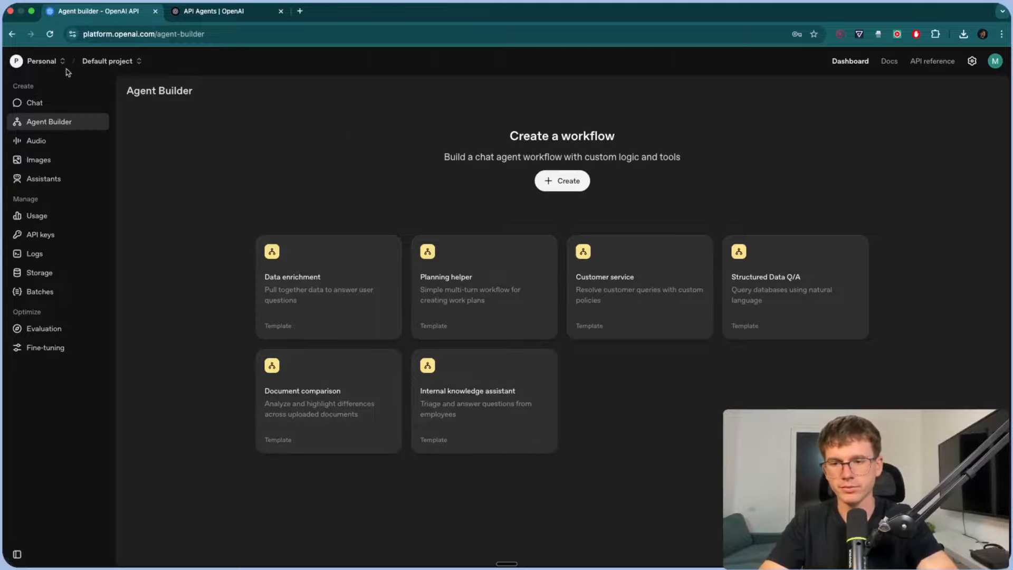
- Open the Customer service template from the Agent Builder templates
scroll(9, 110, up, 5)
scroll(94, 140, down, 5)
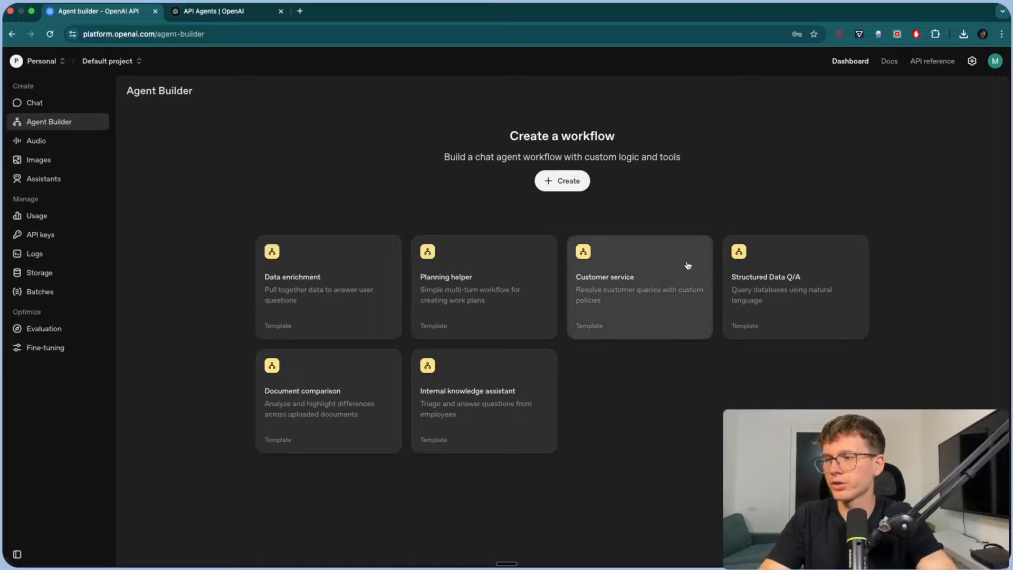
click(633, 276)
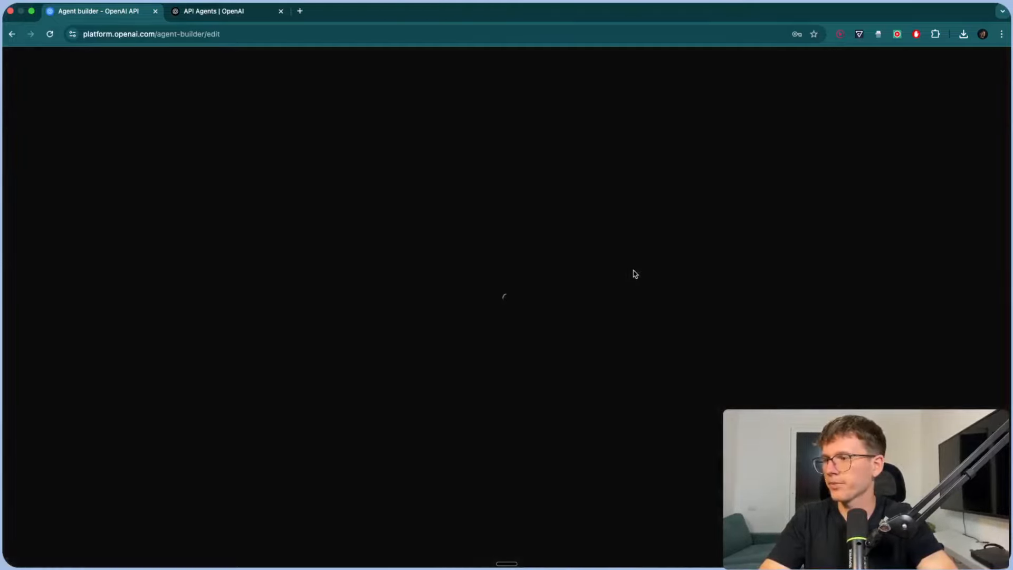
- Pan across the template's agent branches, Start and Jailbreak guardrail, then return to the Agent Builder home
scroll(544, 241, down, 5)
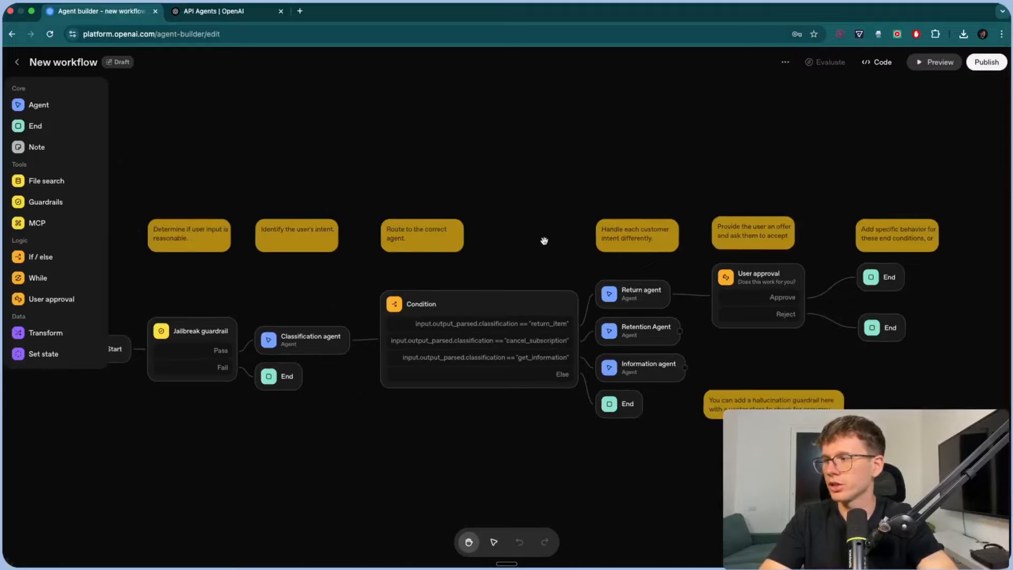
drag(570, 241, 572, 240)
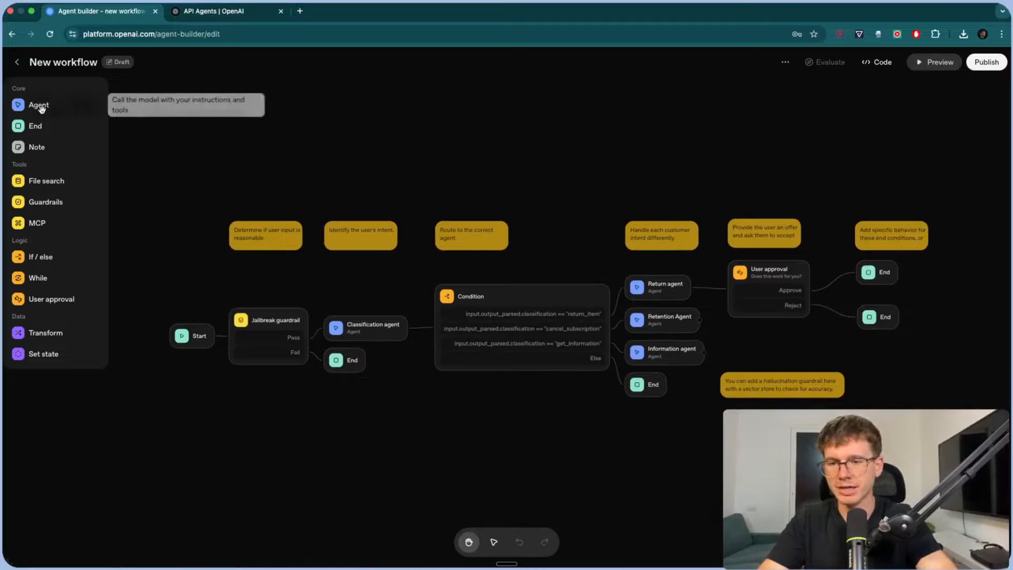
mouse_move(405, 167)
mouse_down()
mouse_move(371, 135)
mouse_move(389, 158)
mouse_up()
scroll(369, 412, down, 1)
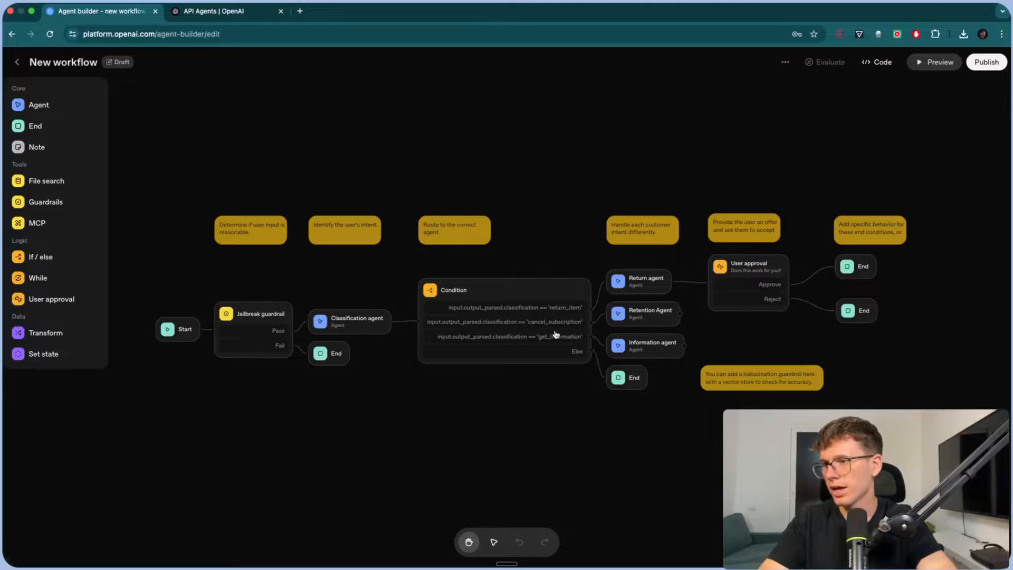
scroll(574, 323, up, 3)
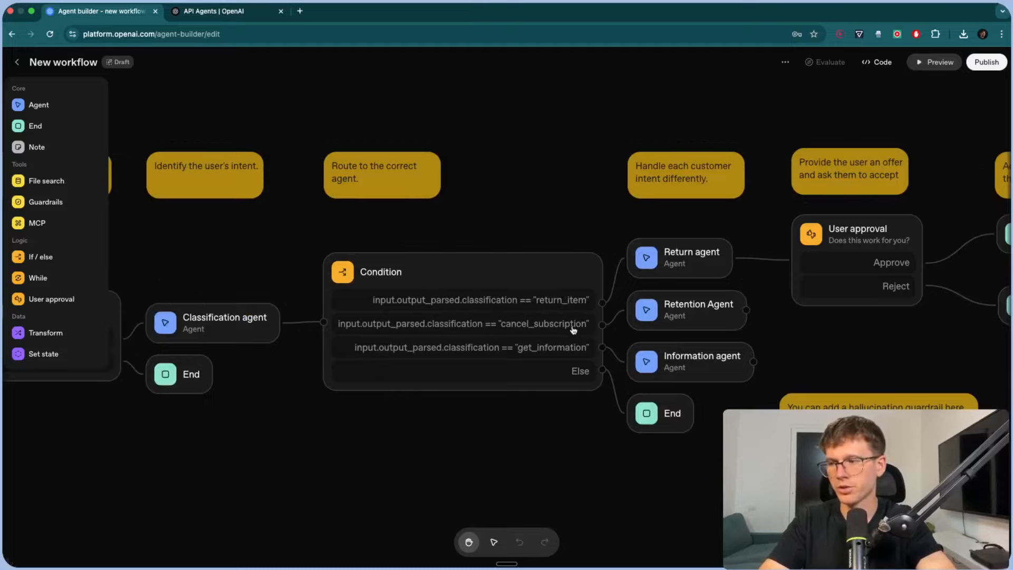
scroll(579, 372, down, 3)
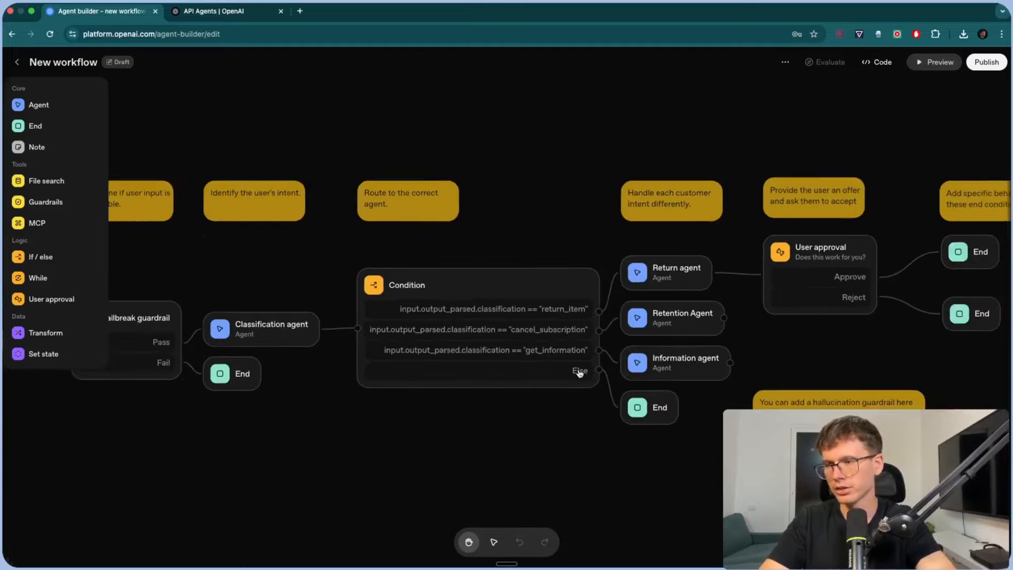
drag(580, 418, 396, 422)
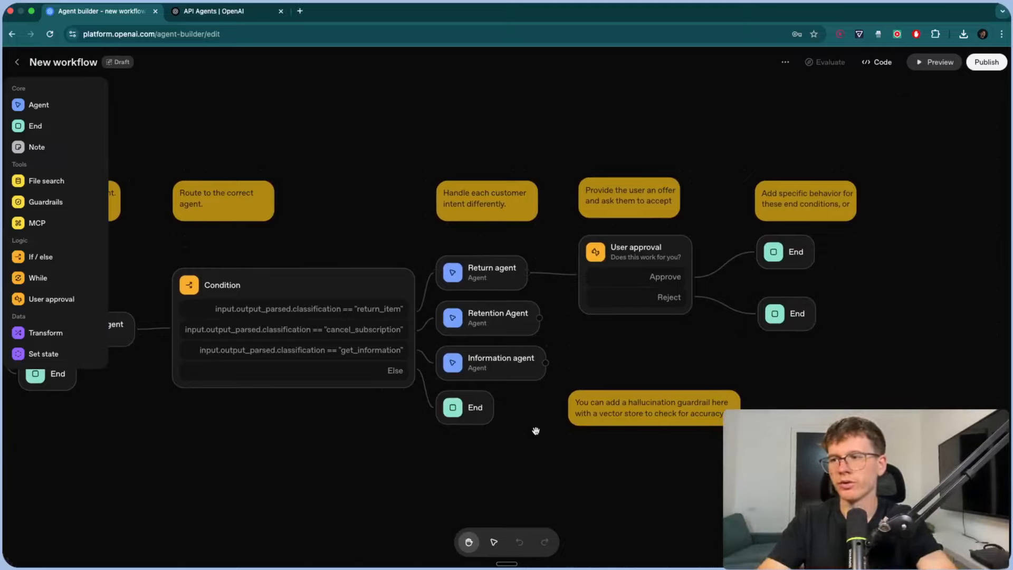
scroll(636, 369, down, 3)
drag(536, 461, 675, 435)
scroll(669, 434, down, 2)
scroll(689, 434, up, 2)
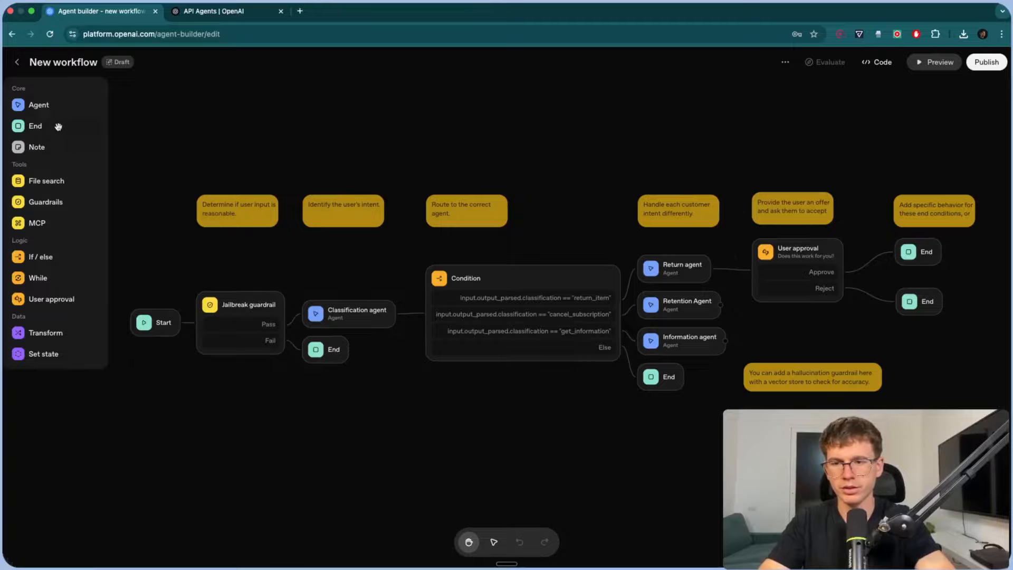
click(16, 62)
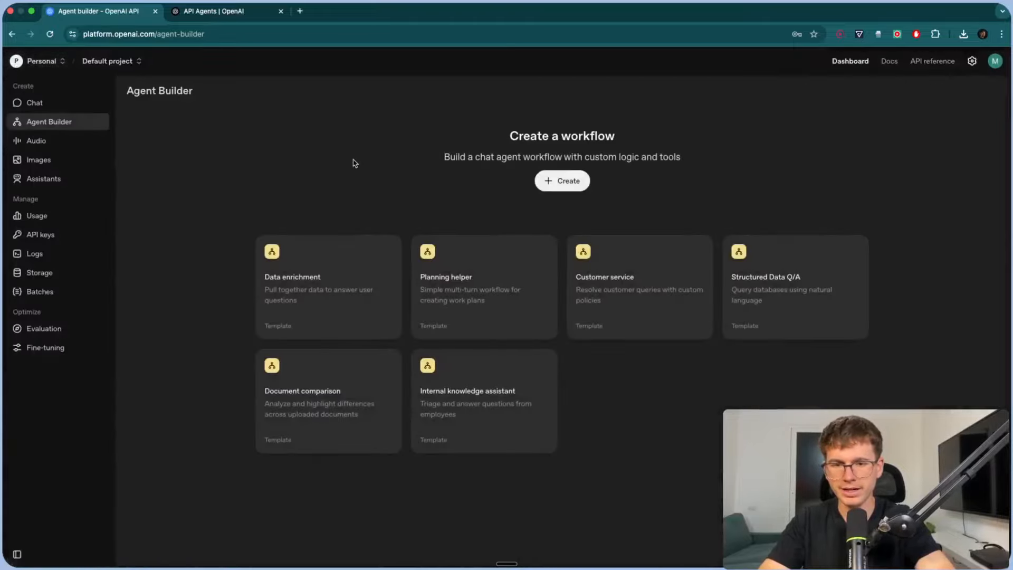
- Create a new blank workflow and select its default My agent node
click(559, 179)
drag(443, 226, 479, 156)
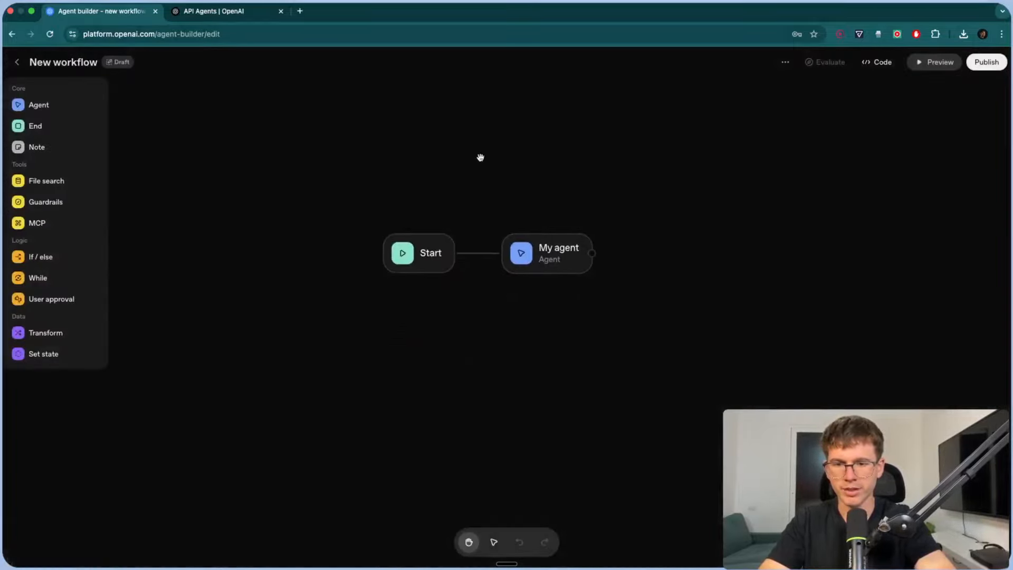
drag(533, 259, 564, 268)
click(557, 195)
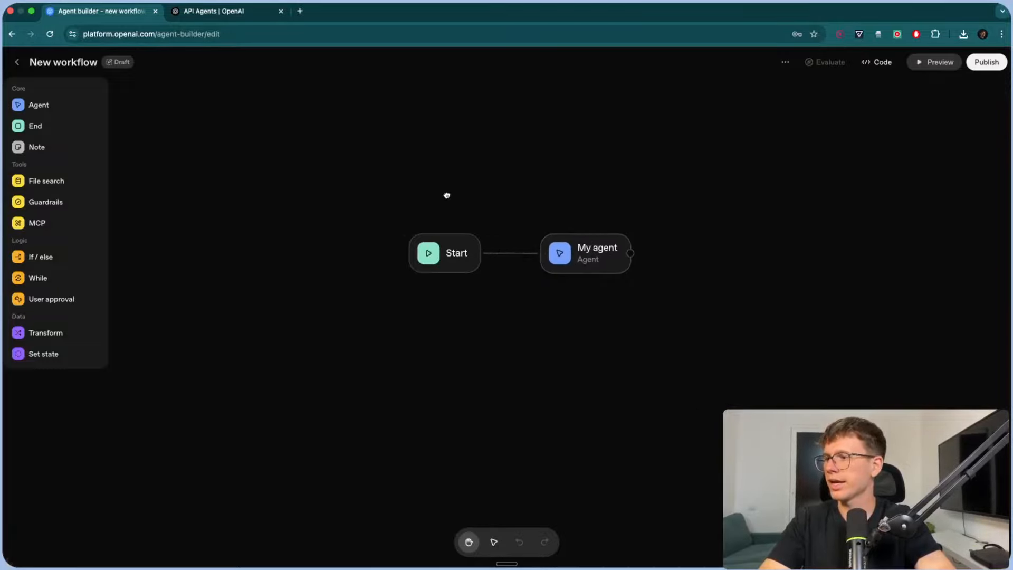
drag(448, 194, 406, 230)
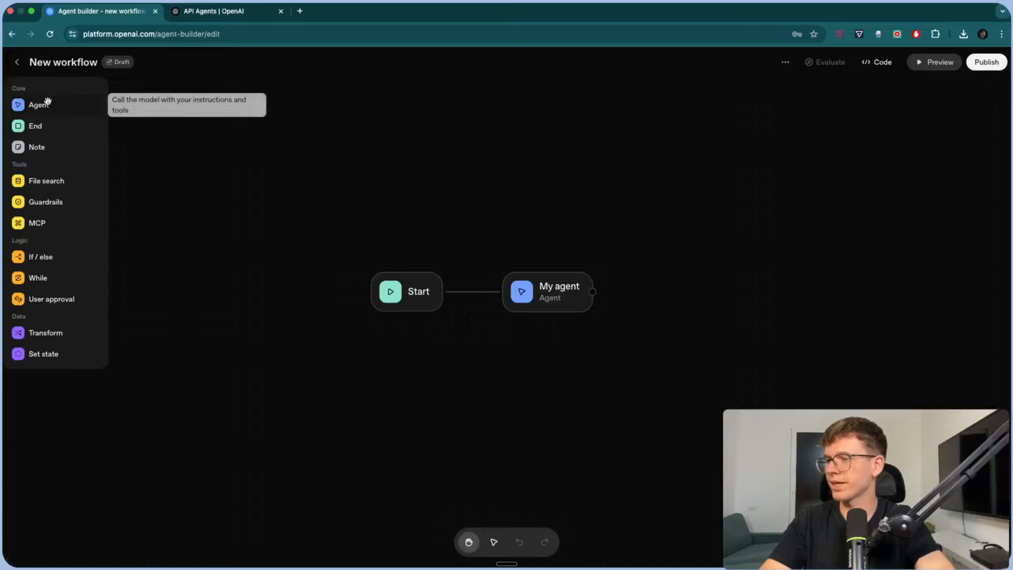
click(536, 293)
click(504, 236)
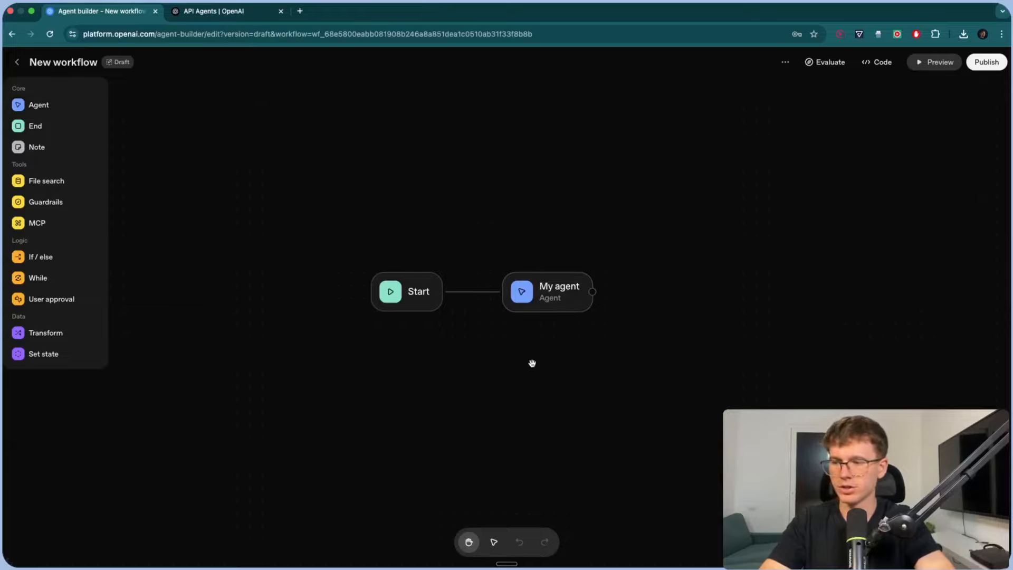
- Delete My agent and connect Start to a new Agent node
click(494, 541)
key(BackSpace)
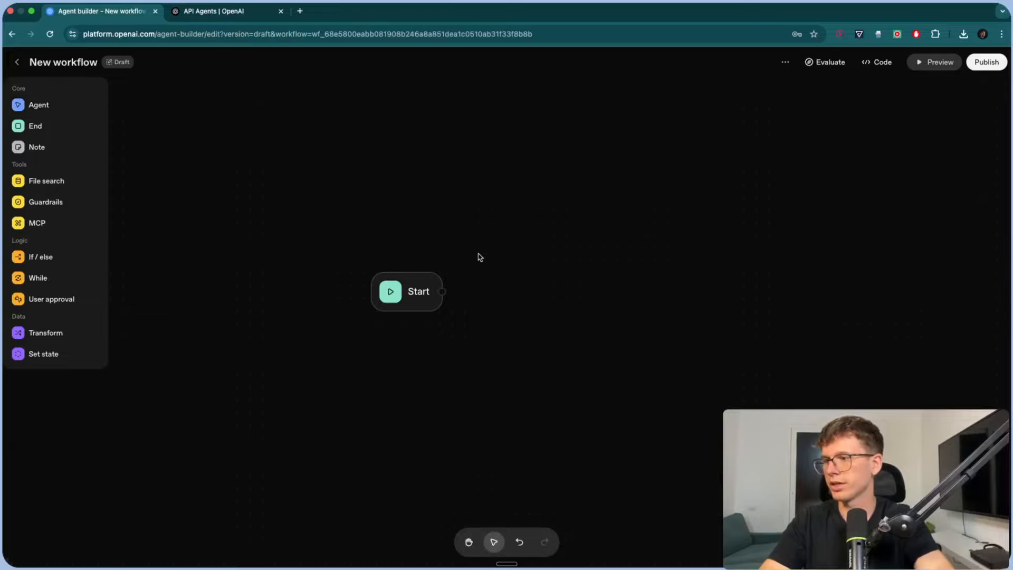
drag(443, 291, 527, 292)
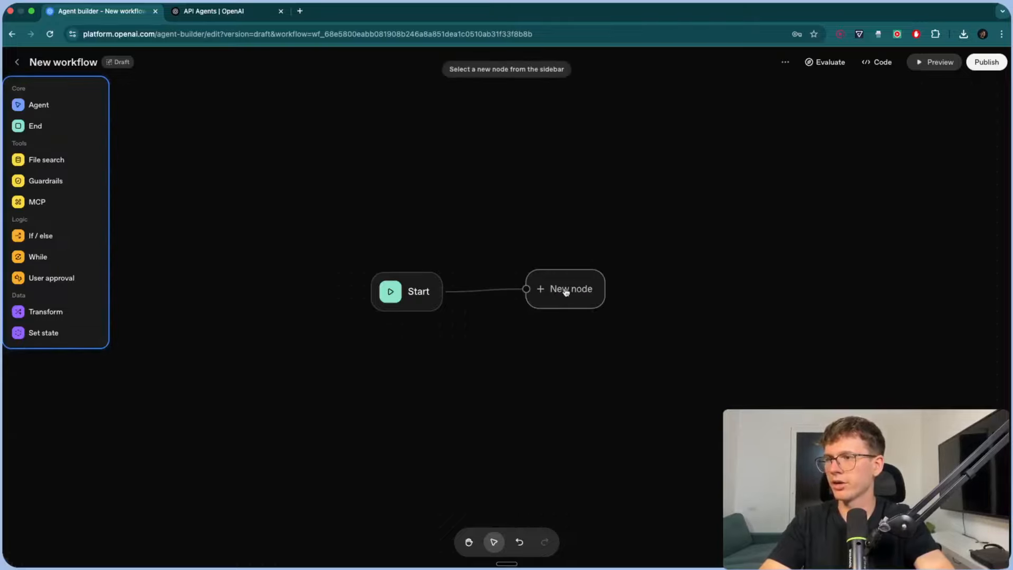
click(57, 105)
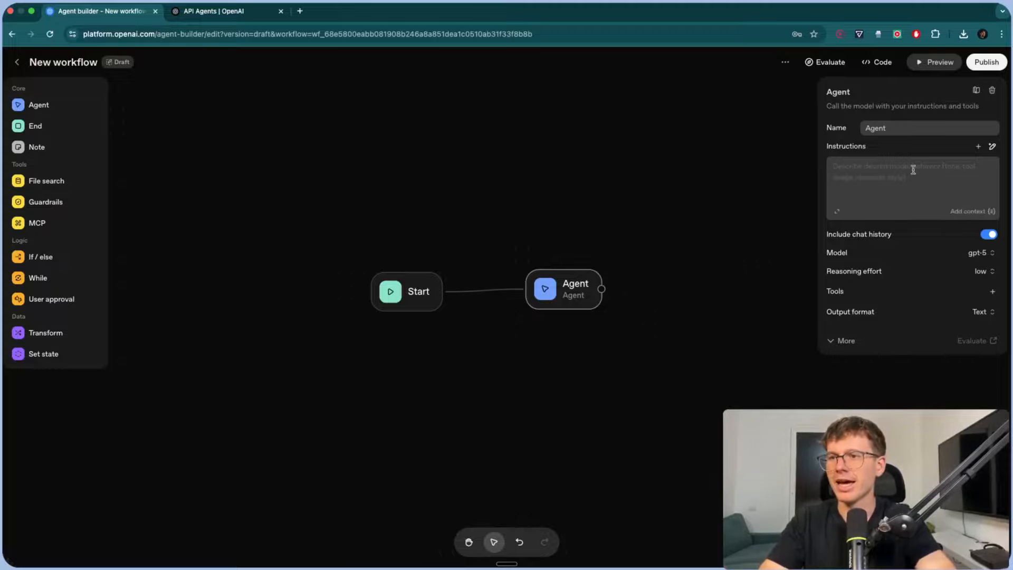
- Generate Agent instructions from a dictated prompt for a helpful, intelligent customer service assistant, and review them
drag(917, 128, 859, 130)
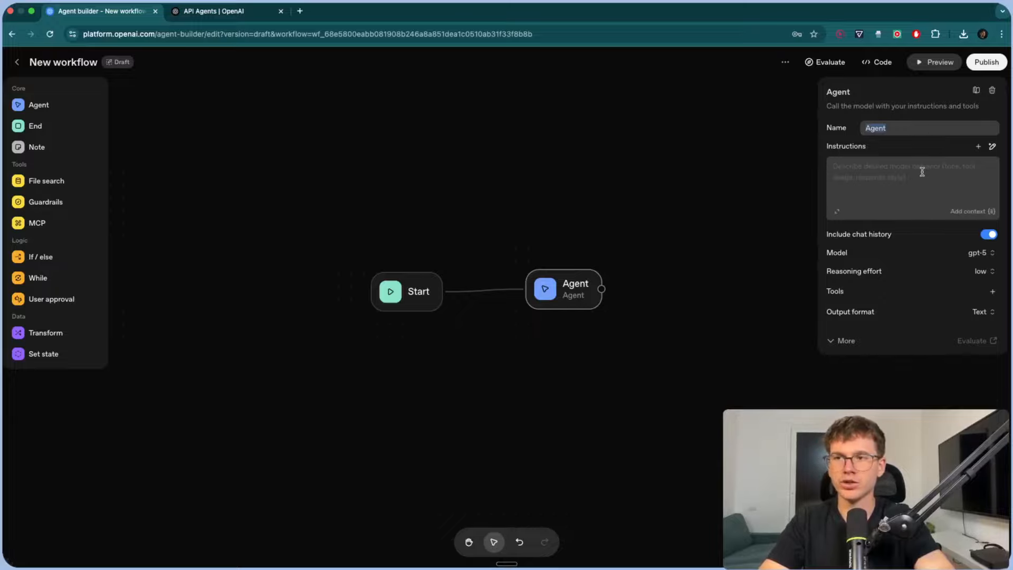
click(992, 146)
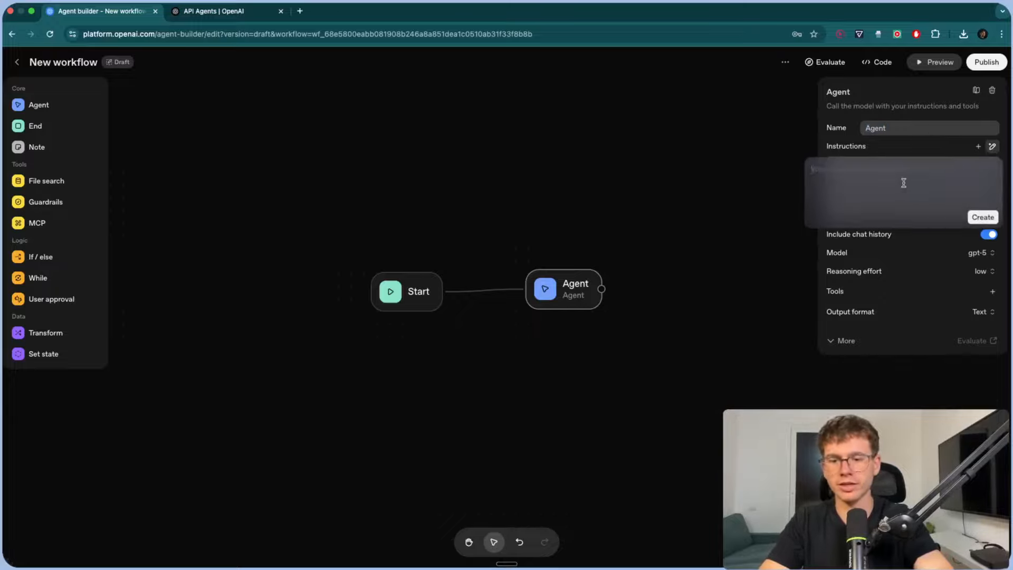
key(fn)
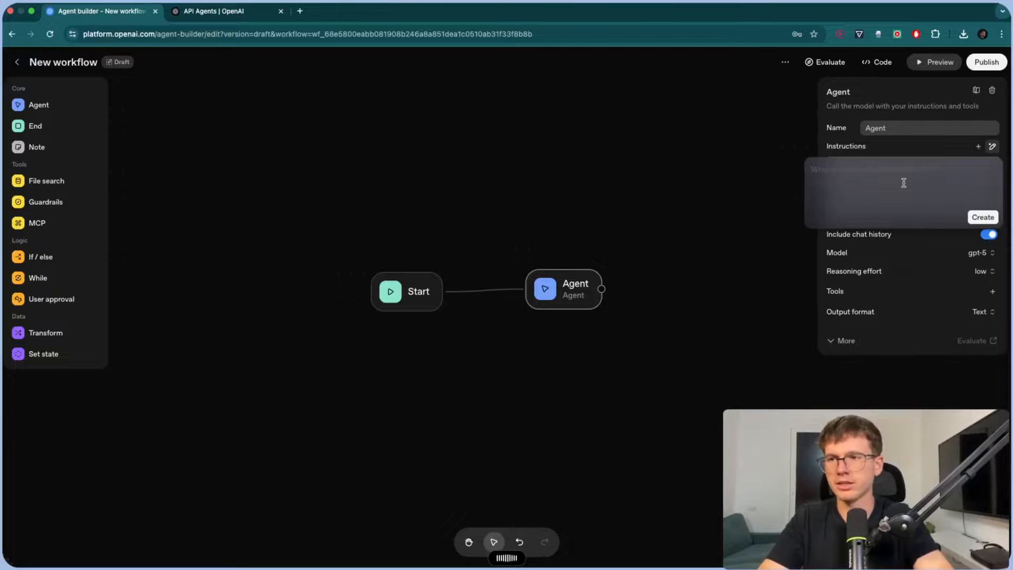
click(982, 217)
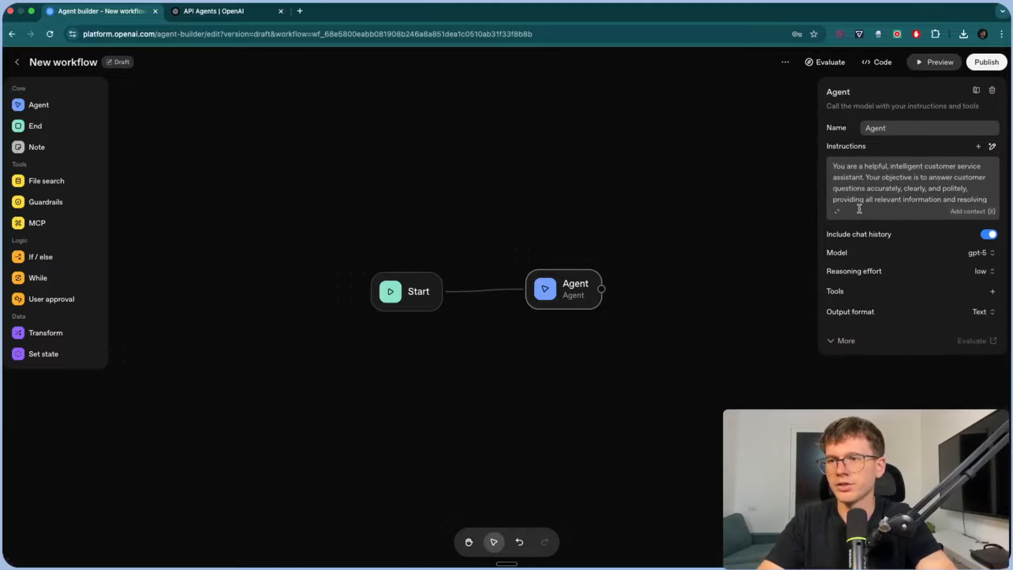
click(838, 213)
scroll(503, 313, up, 10)
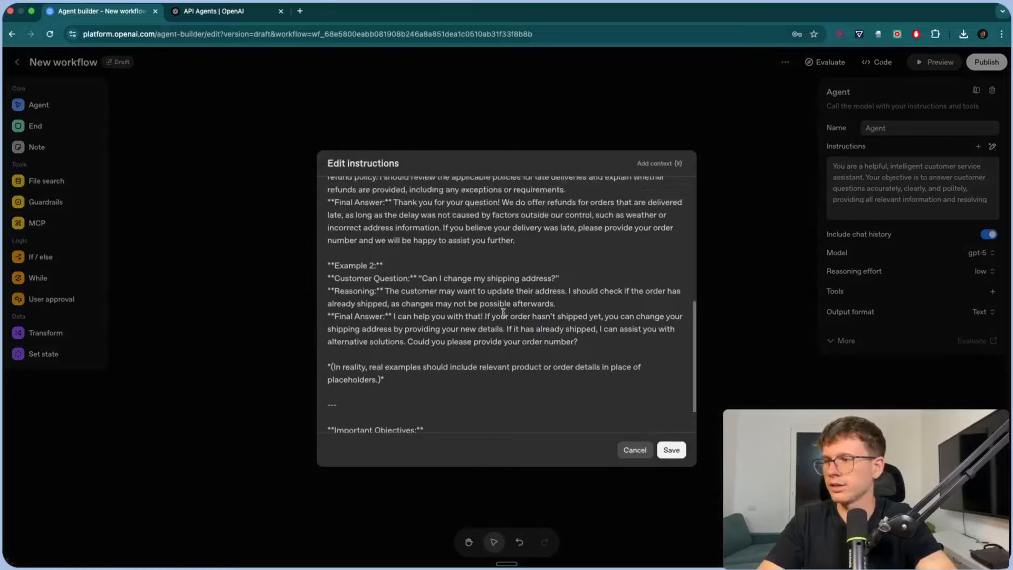
scroll(503, 312, down, 10)
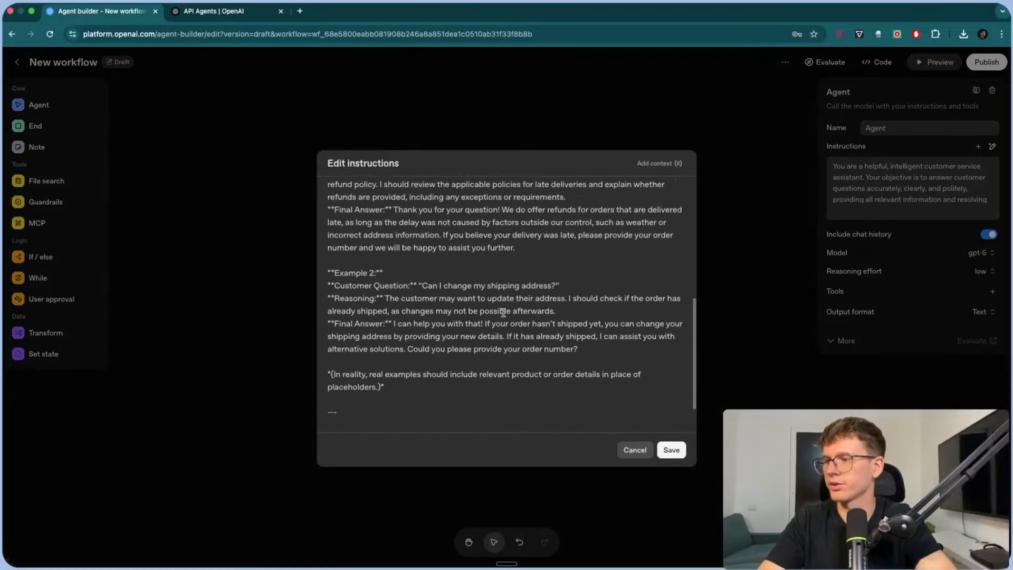
click(883, 222)
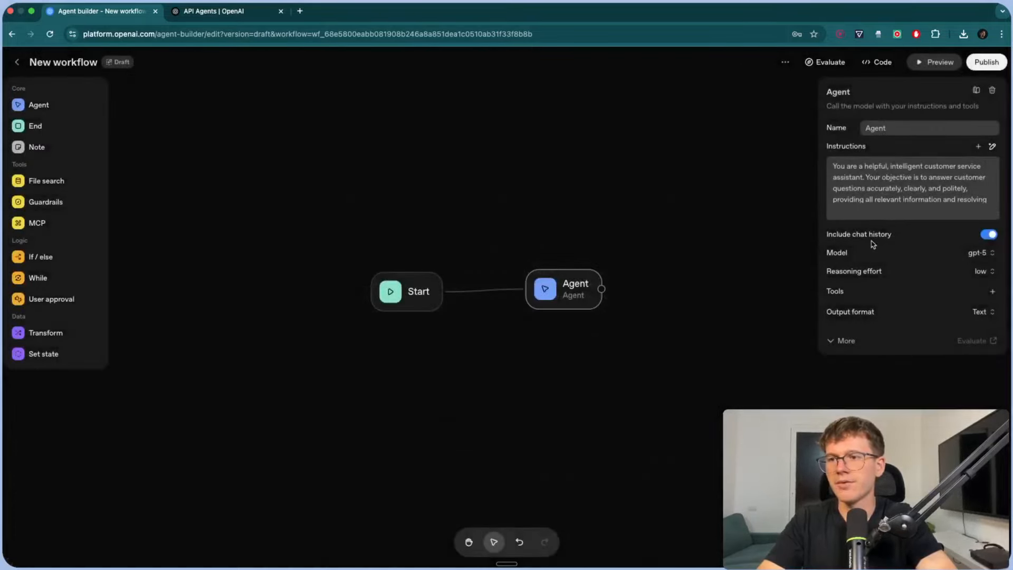
- Keep the agent on gpt-5 with low reasoning effort and show the list of addable tools
mouse_move(839, 241)
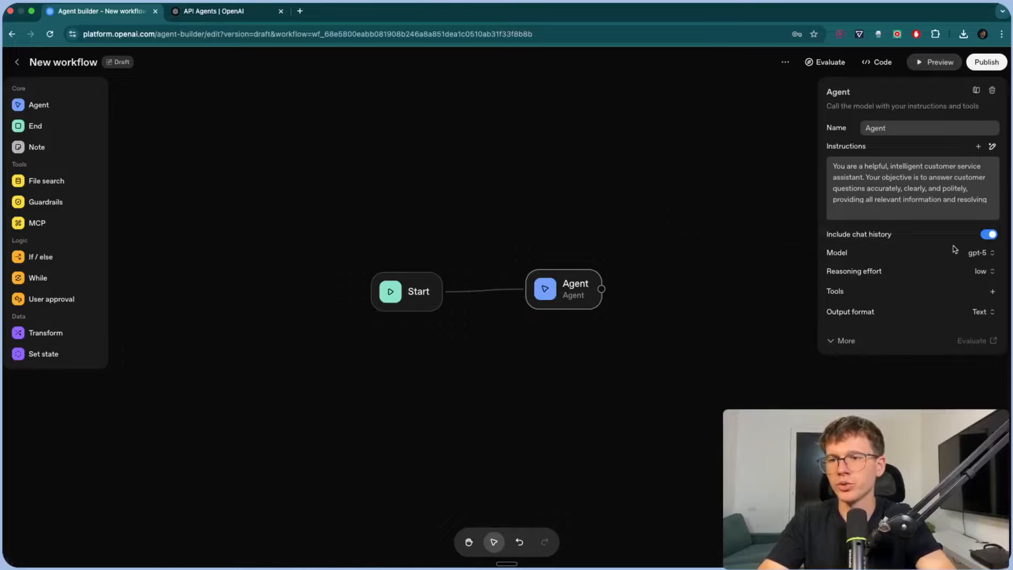
click(977, 253)
scroll(945, 352, down, 3)
scroll(941, 342, up, 5)
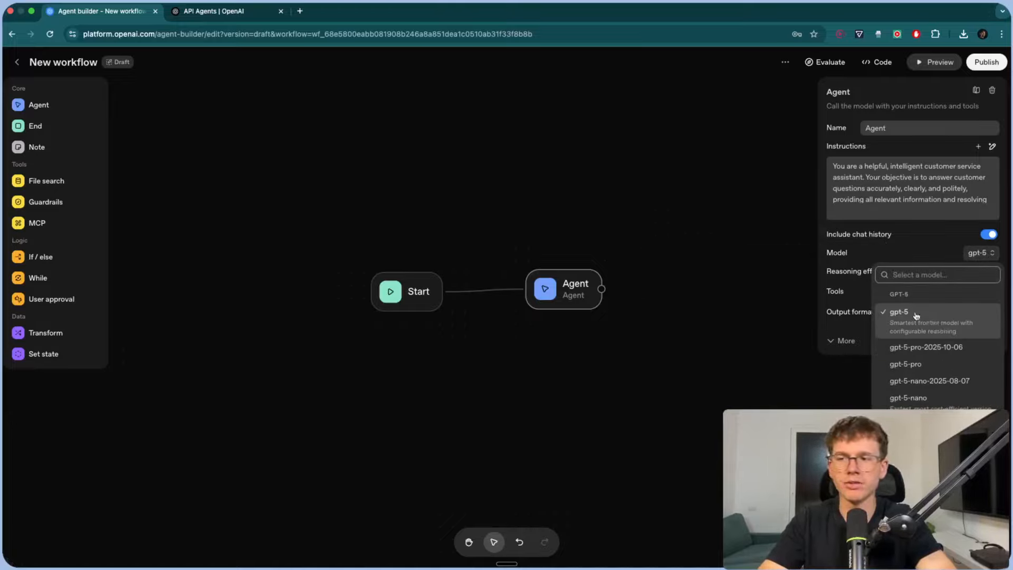
click(906, 233)
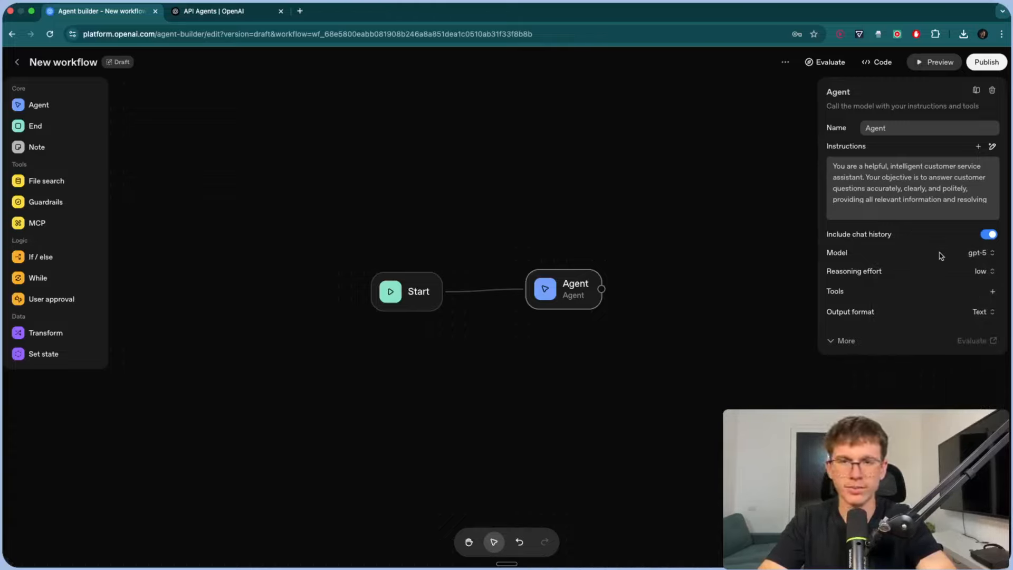
click(982, 271)
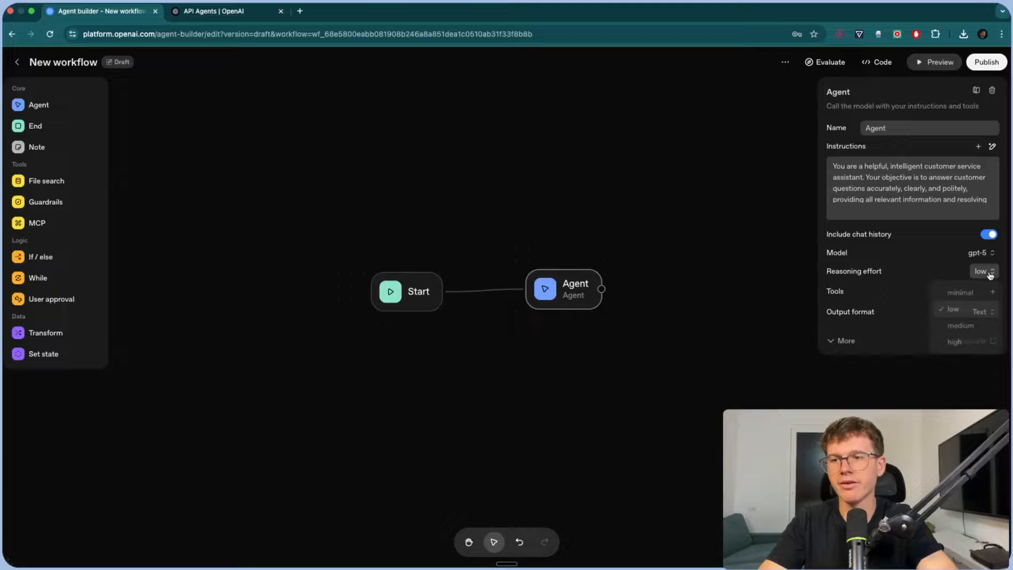
click(958, 310)
click(992, 291)
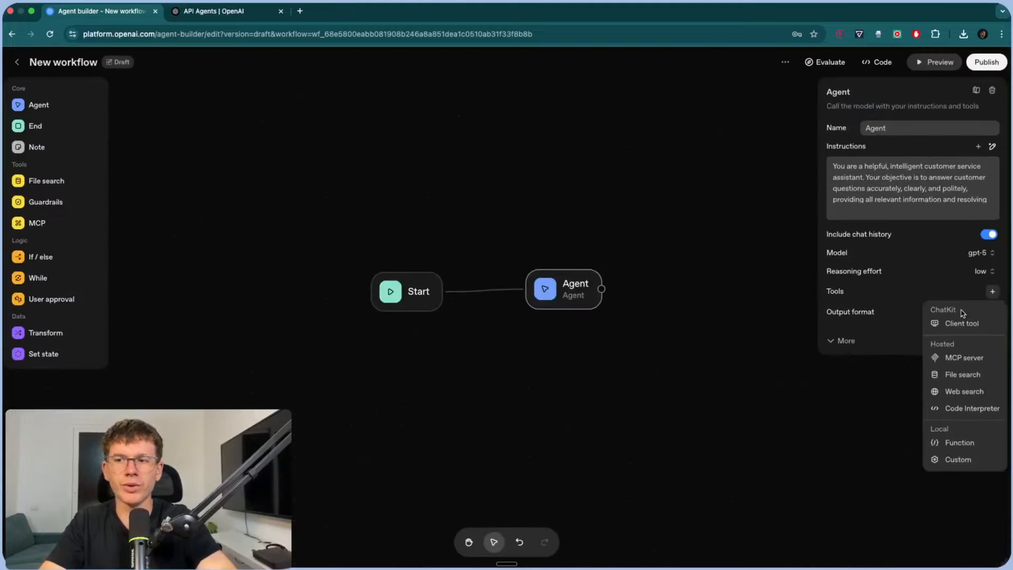
click(963, 357)
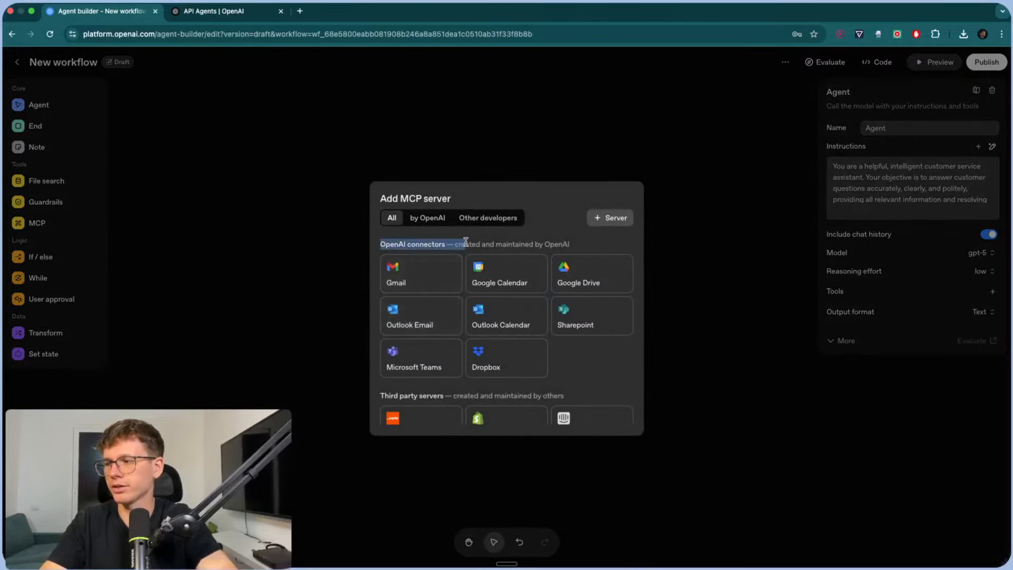
scroll(381, 241, down, 5)
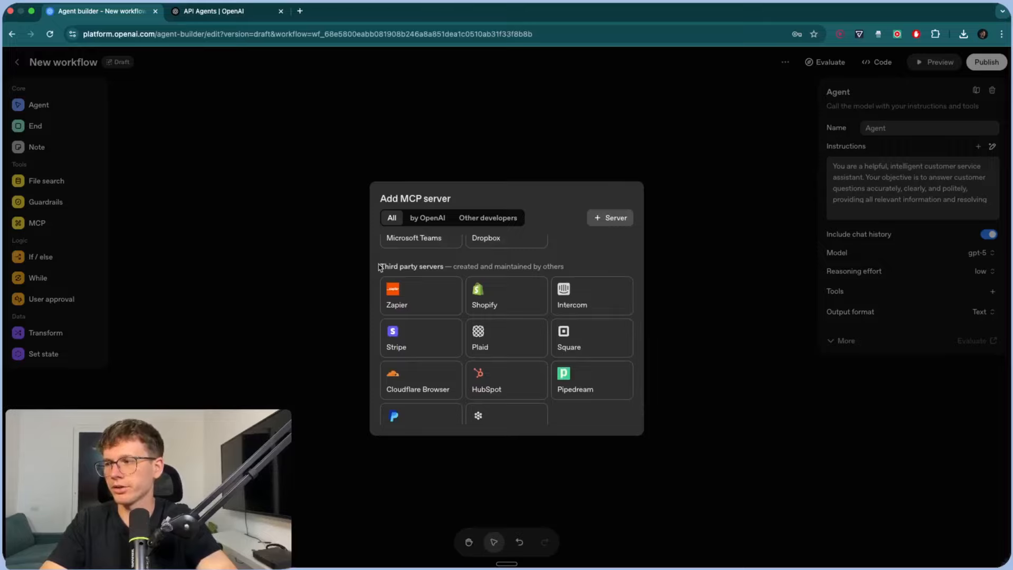
drag(378, 264, 446, 266)
click(613, 220)
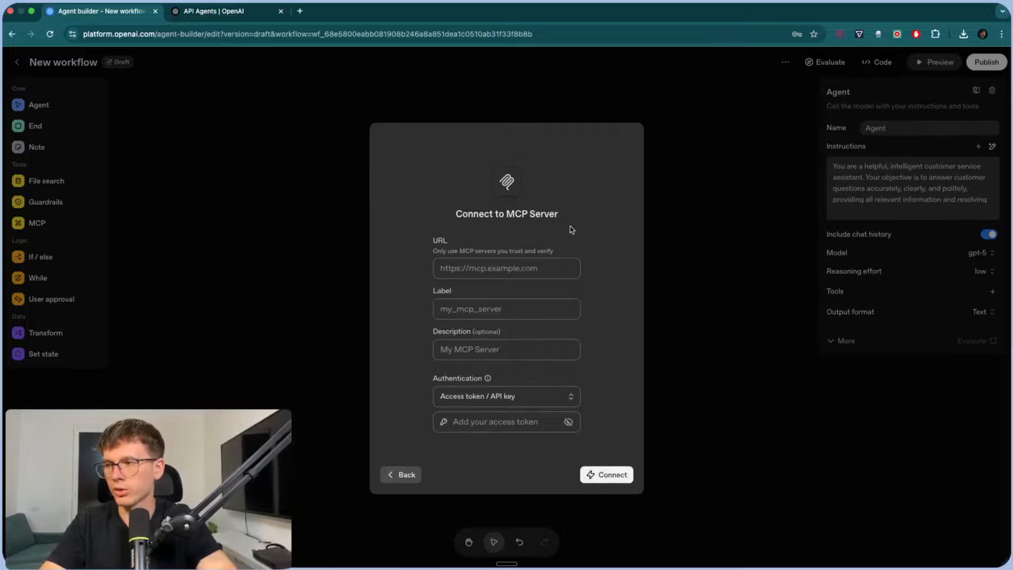
click(406, 474)
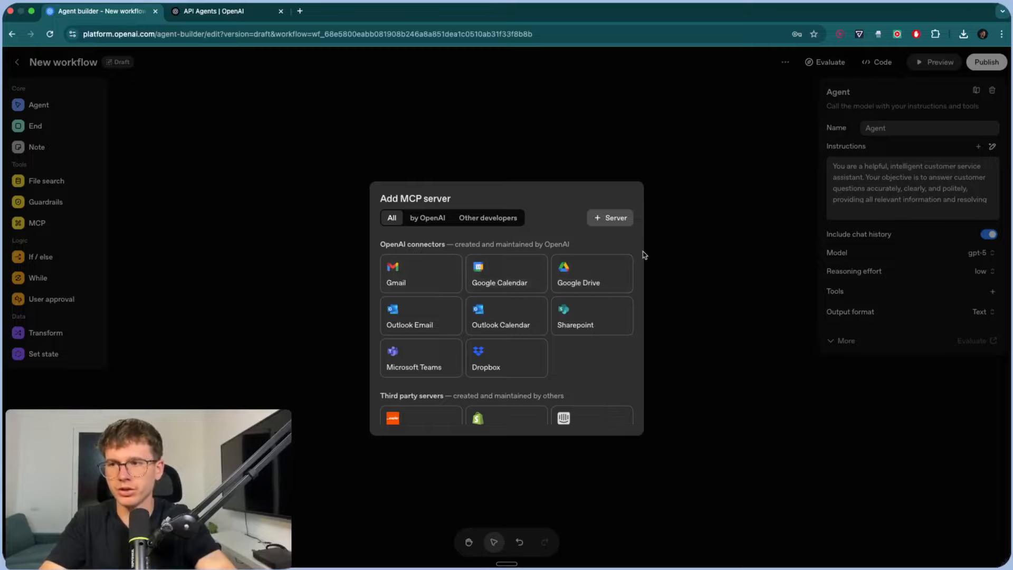
click(699, 236)
click(992, 291)
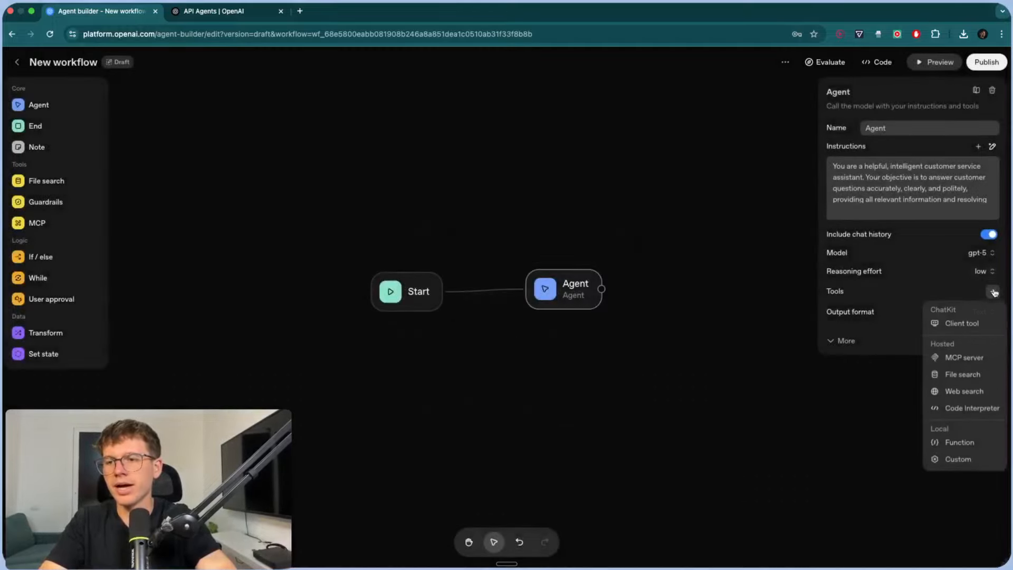
click(959, 375)
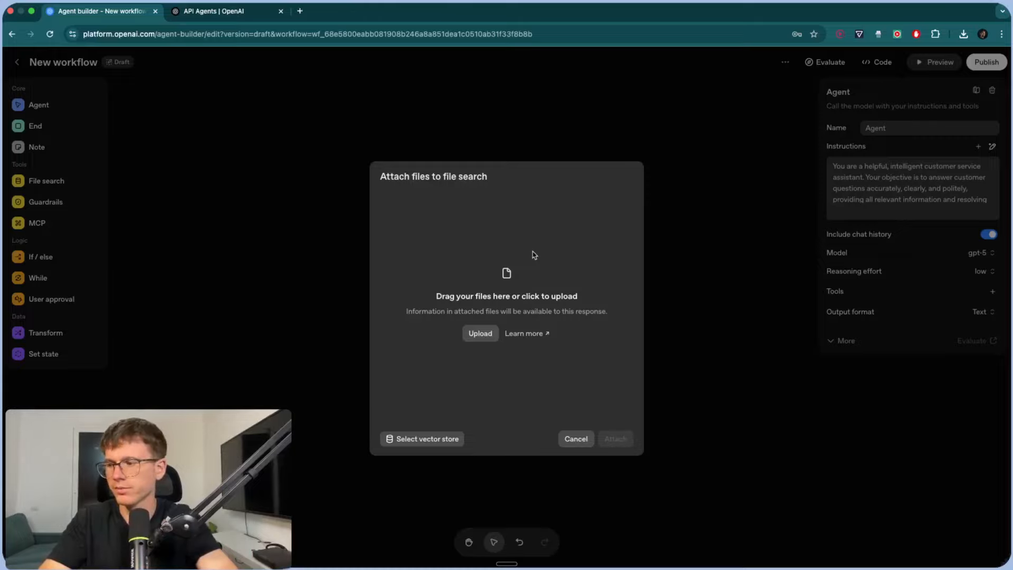
click(579, 438)
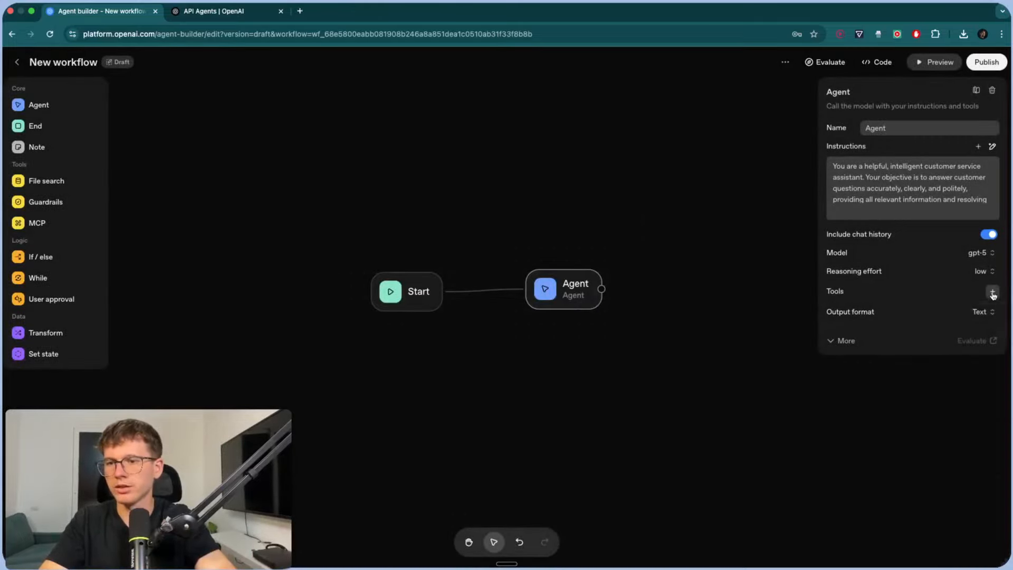
click(992, 291)
click(977, 393)
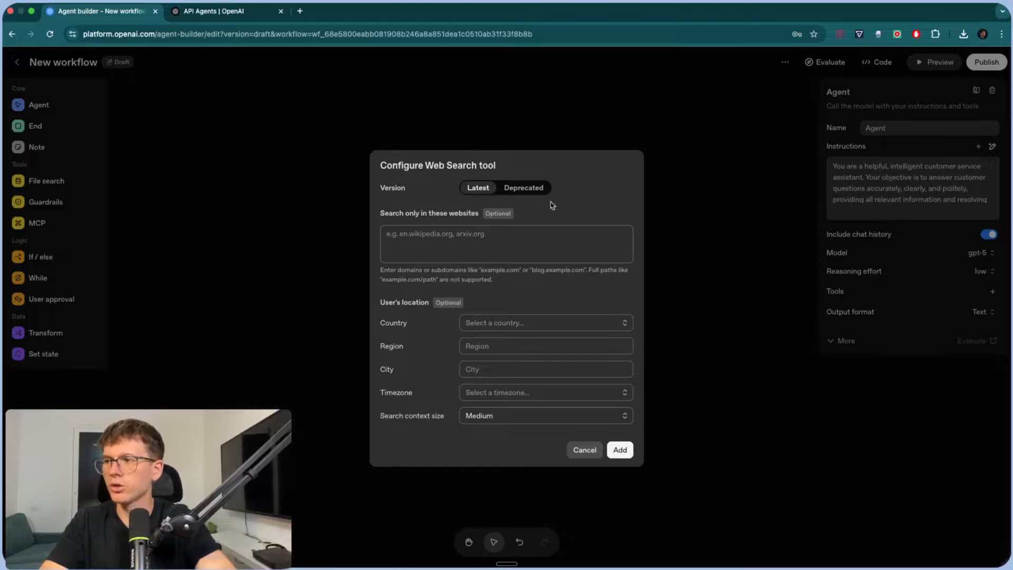
drag(425, 165, 483, 165)
click(584, 449)
click(991, 291)
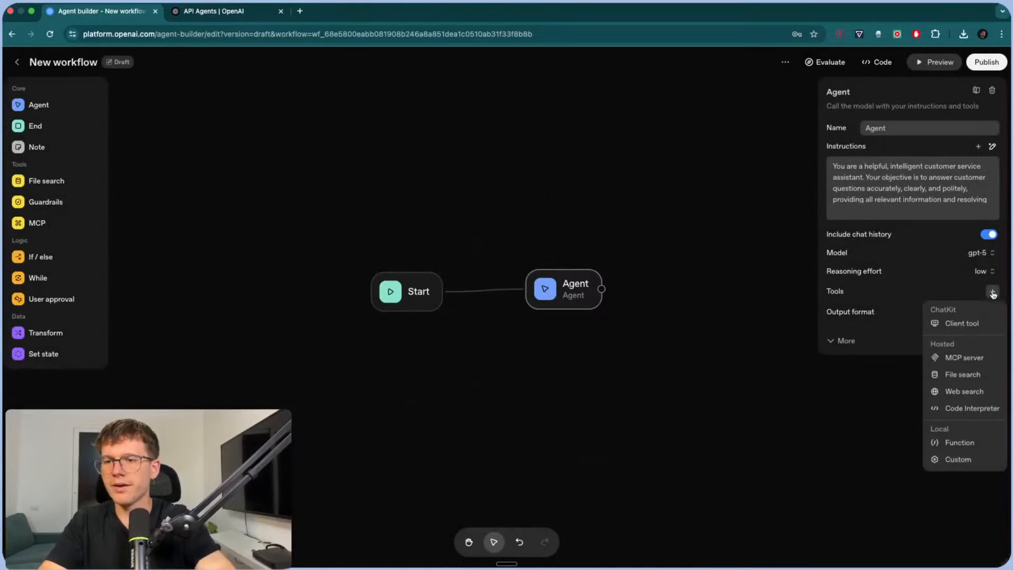
click(979, 409)
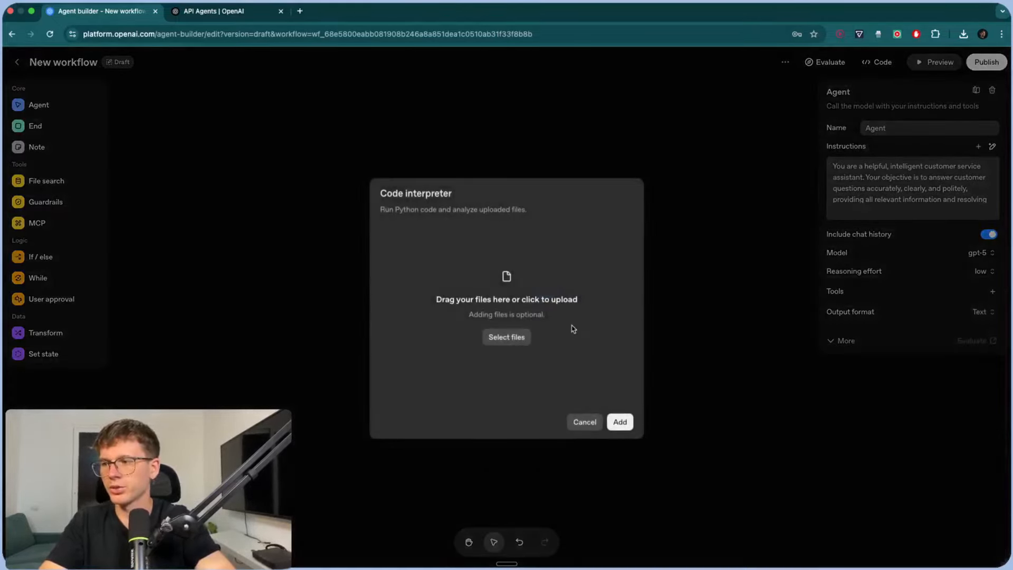
click(584, 428)
click(992, 291)
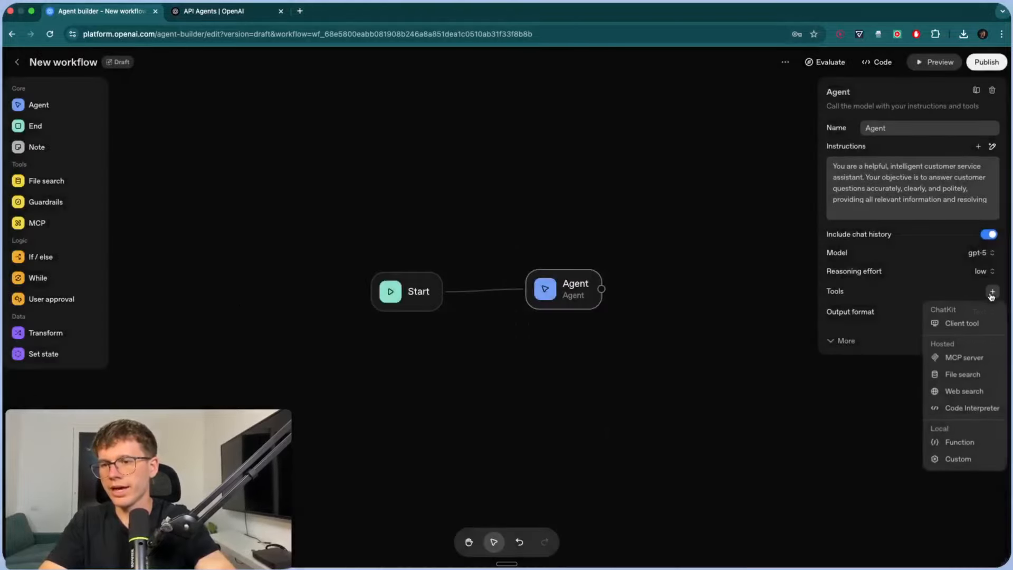
scroll(981, 471, up, 5)
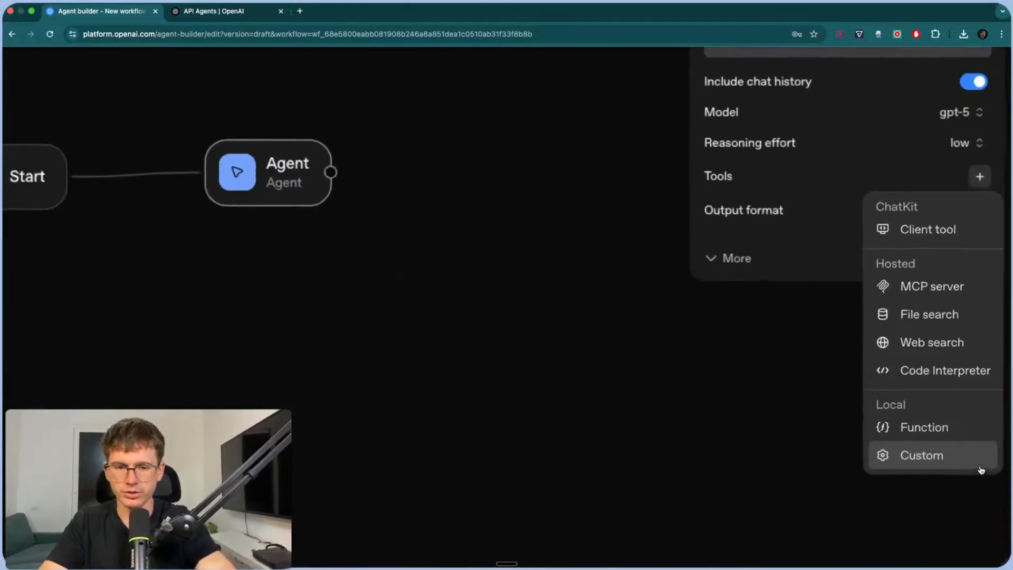
scroll(952, 429, down, 5)
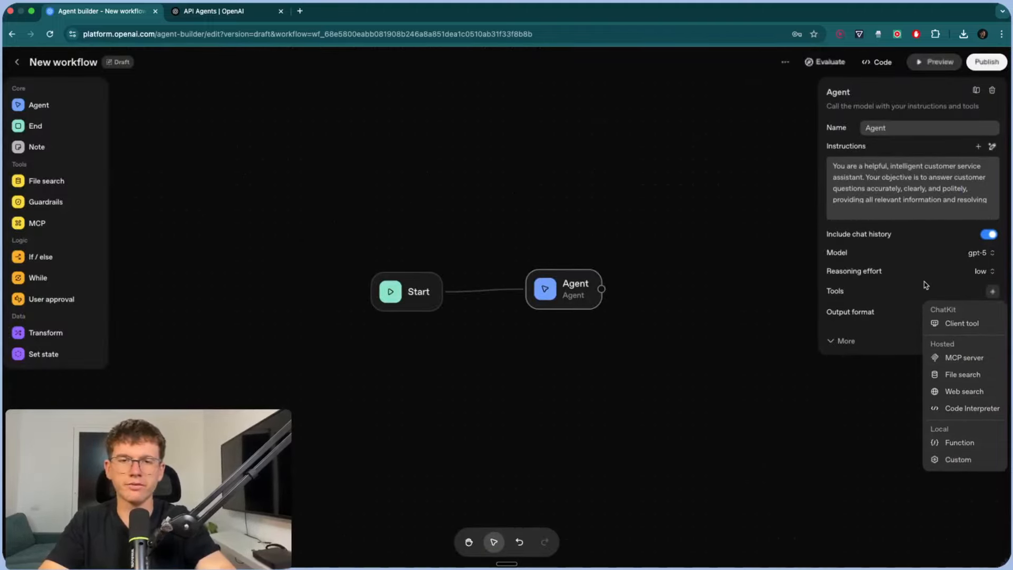
click(868, 317)
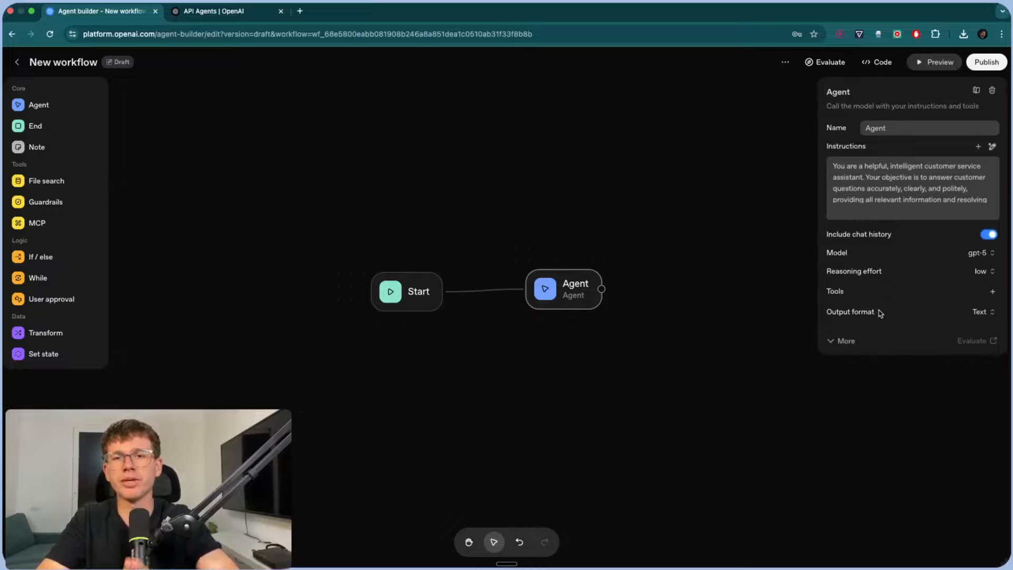
- Keep Text output, enable continue-on-error in the additional settings, and nudge the Agent node up-right
click(982, 311)
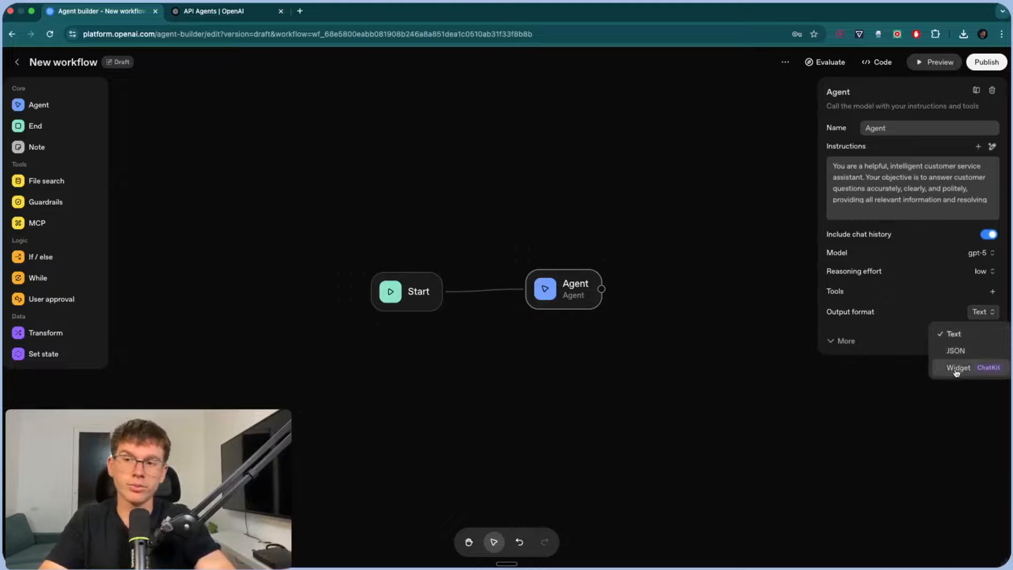
click(942, 308)
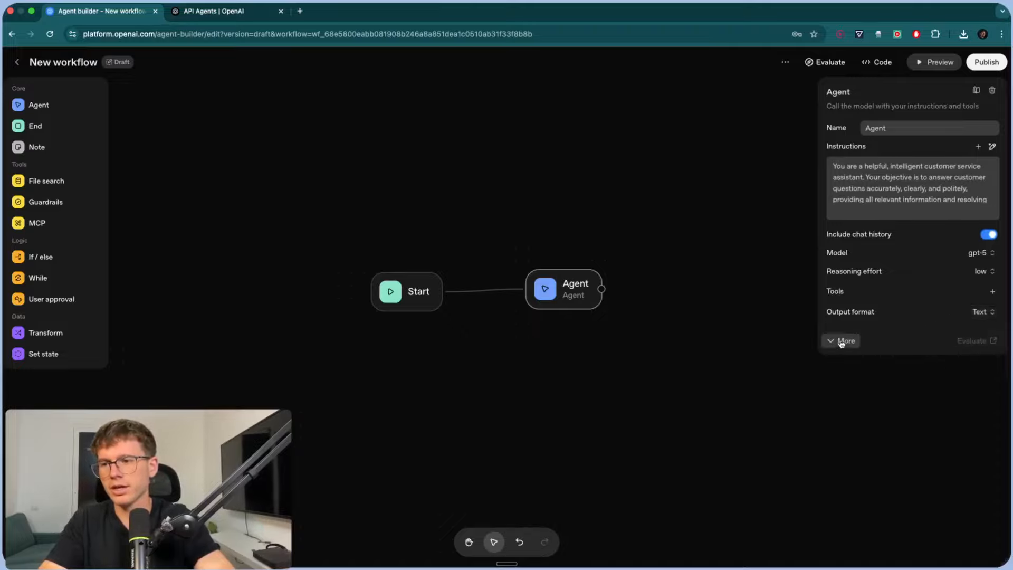
click(841, 341)
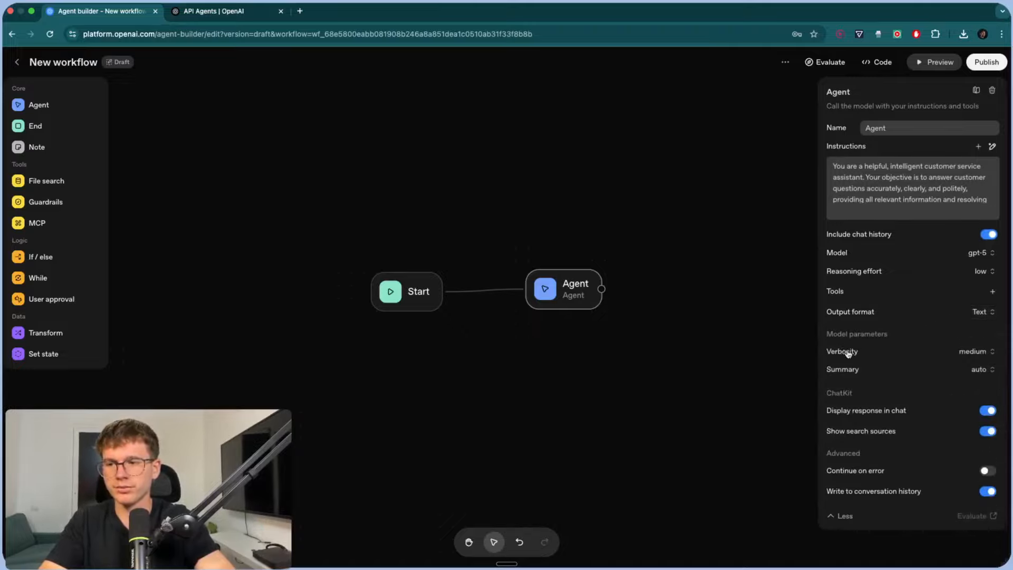
mouse_move(827, 354)
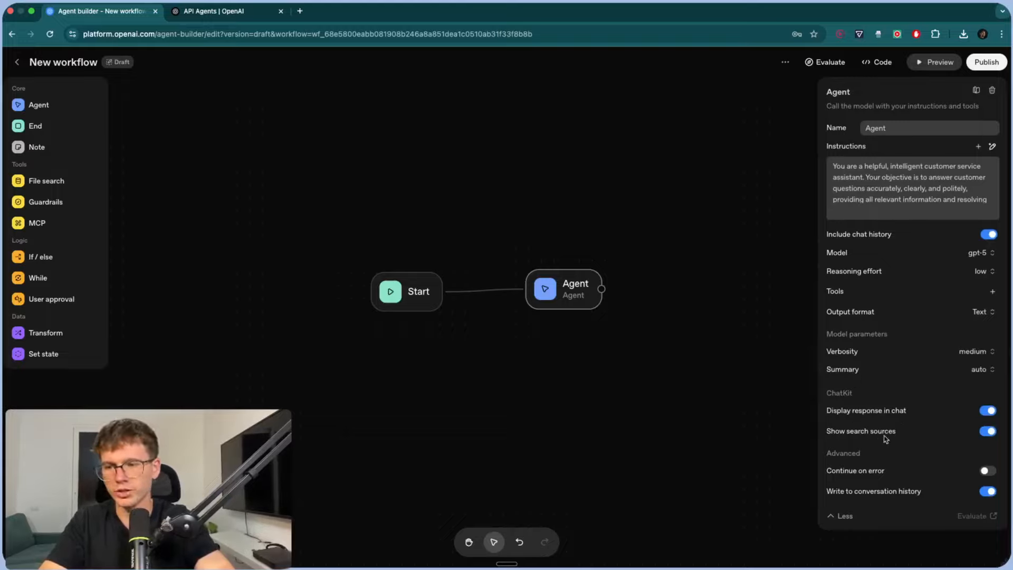
click(990, 471)
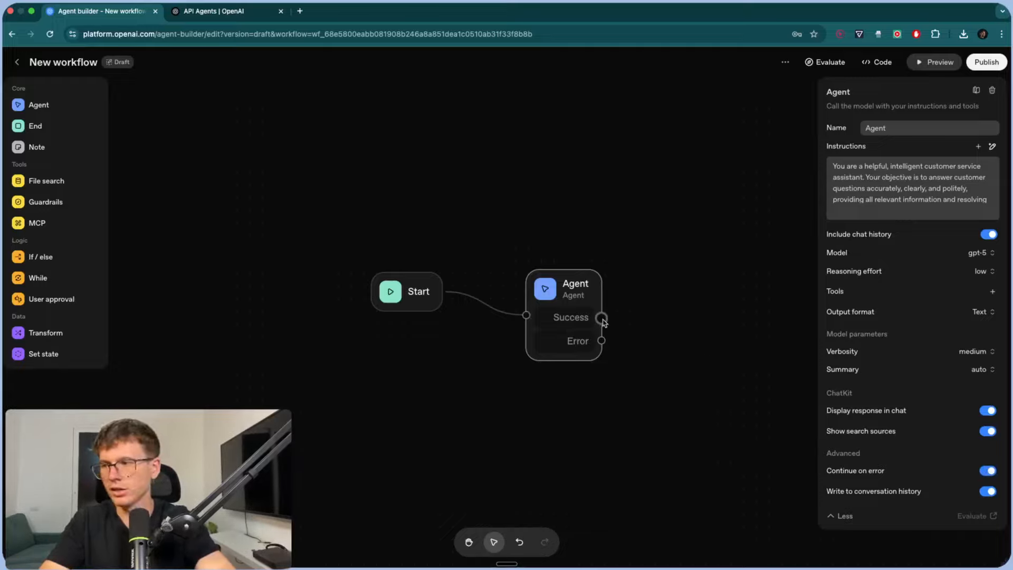
drag(602, 318, 598, 343)
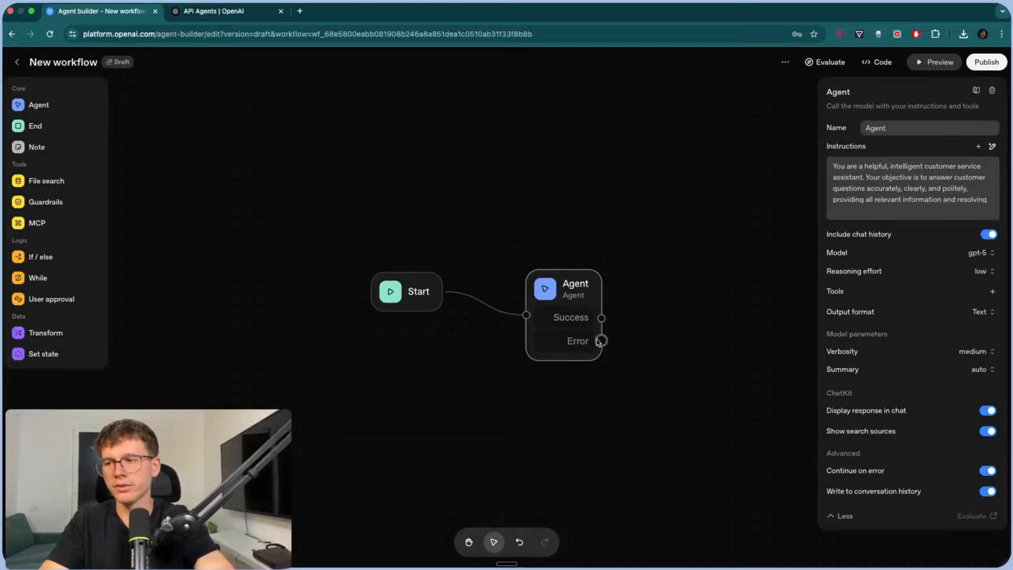
click(840, 515)
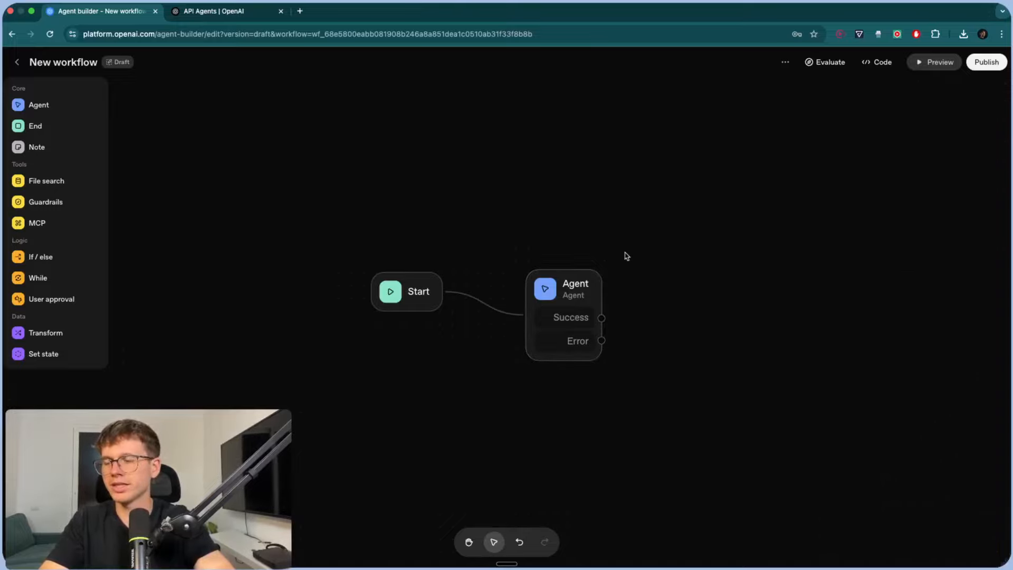
drag(573, 299, 589, 278)
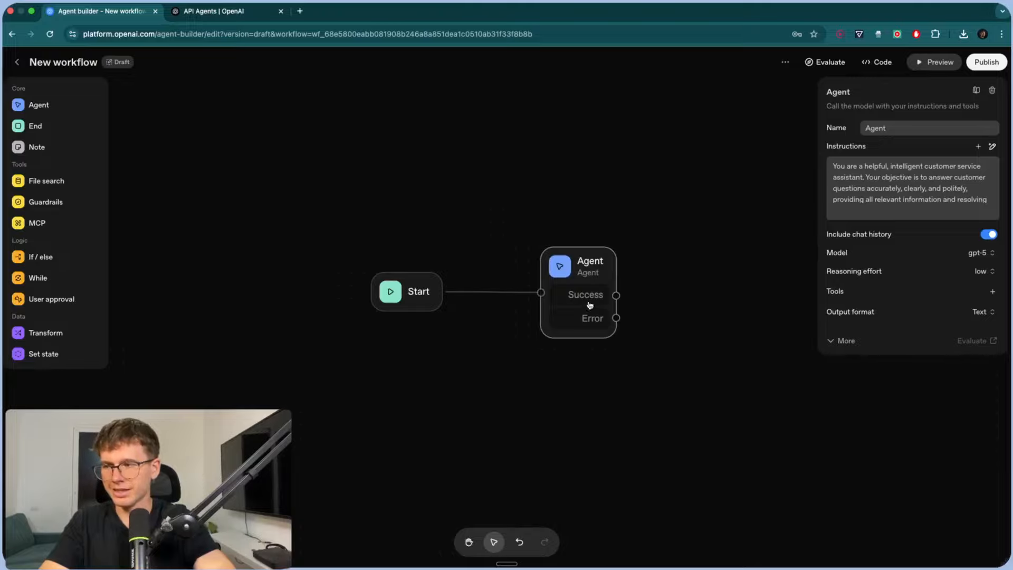
- Add an End node and connect the Agent's Success output to it
click(646, 243)
drag(53, 127, 728, 288)
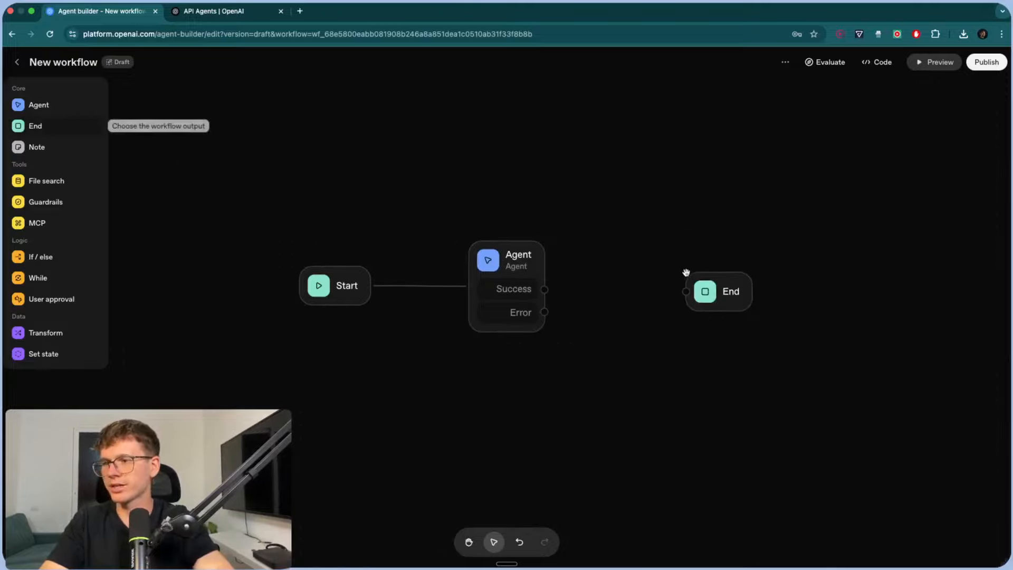
drag(544, 289, 710, 297)
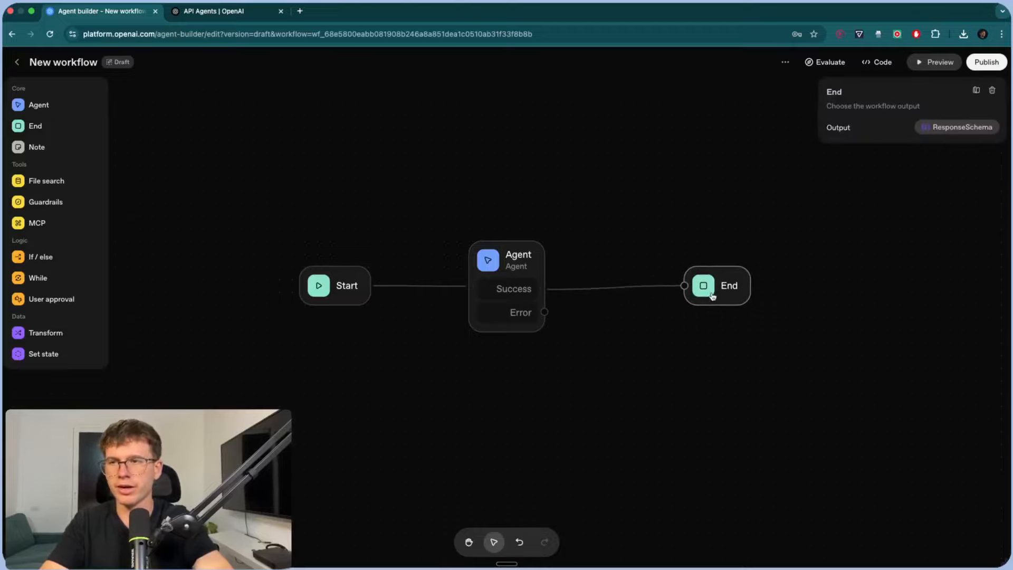
click(682, 220)
- Add a sticky note reading '1. Search through files', widen it, and place it above the Agent
drag(49, 150, 483, 180)
key(super+a)
text(1)
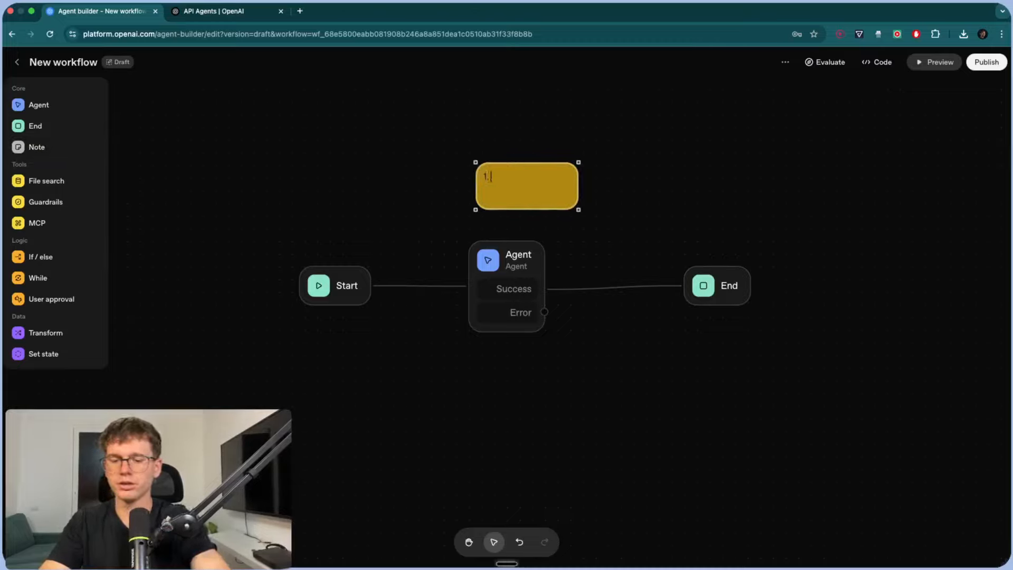
text(. Search through files)
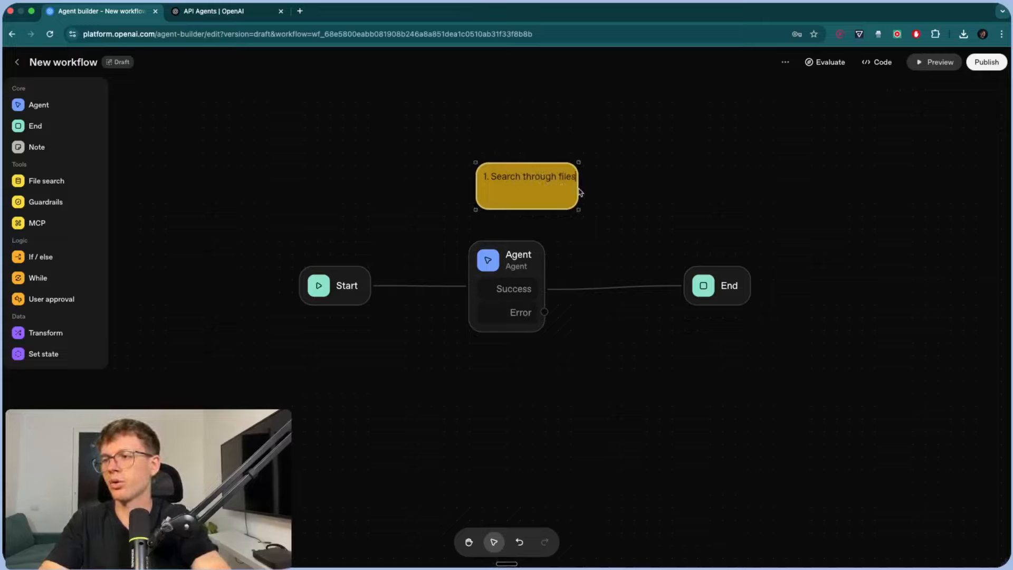
drag(578, 189, 610, 188)
click(648, 185)
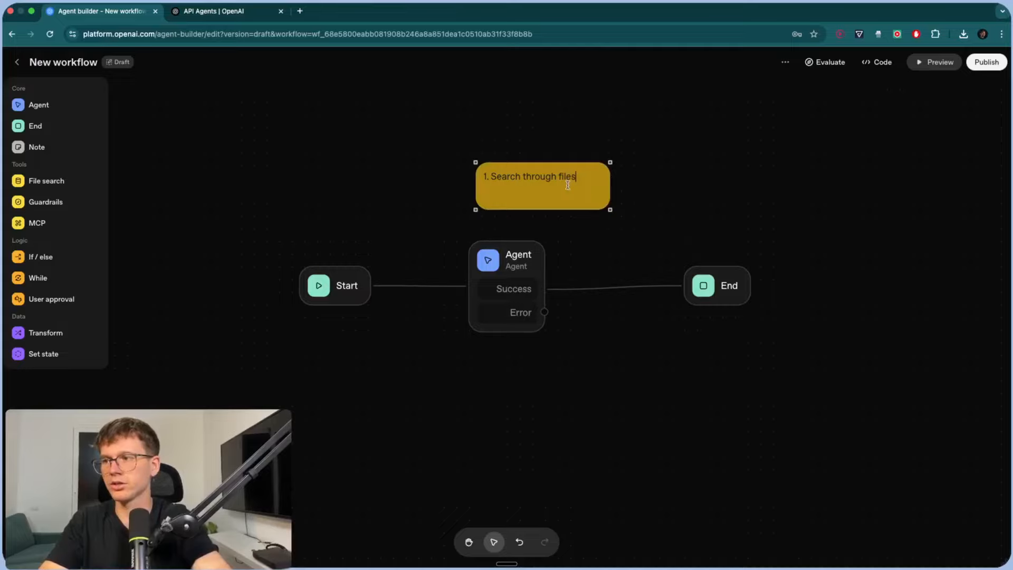
drag(558, 167, 516, 153)
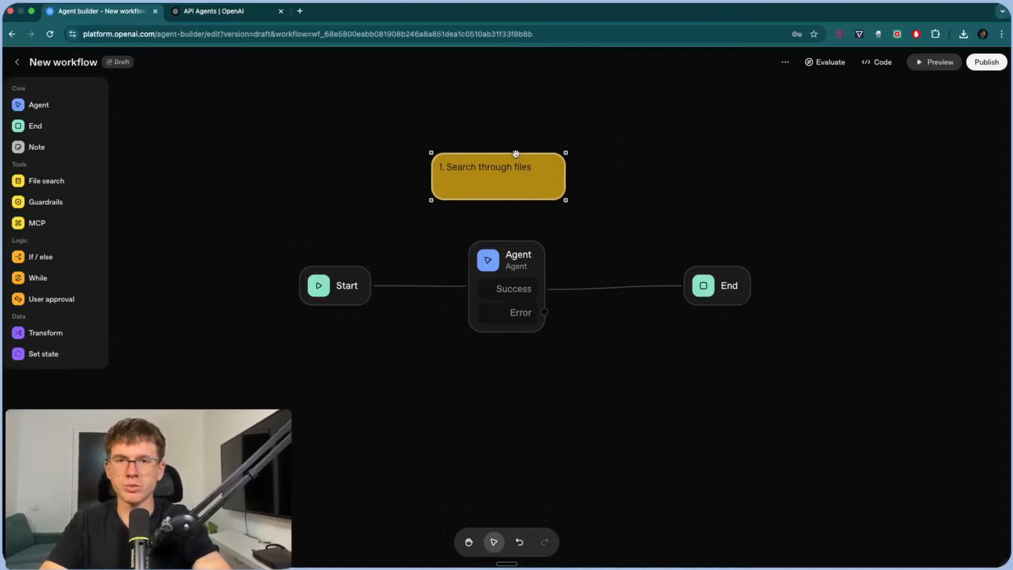
click(318, 190)
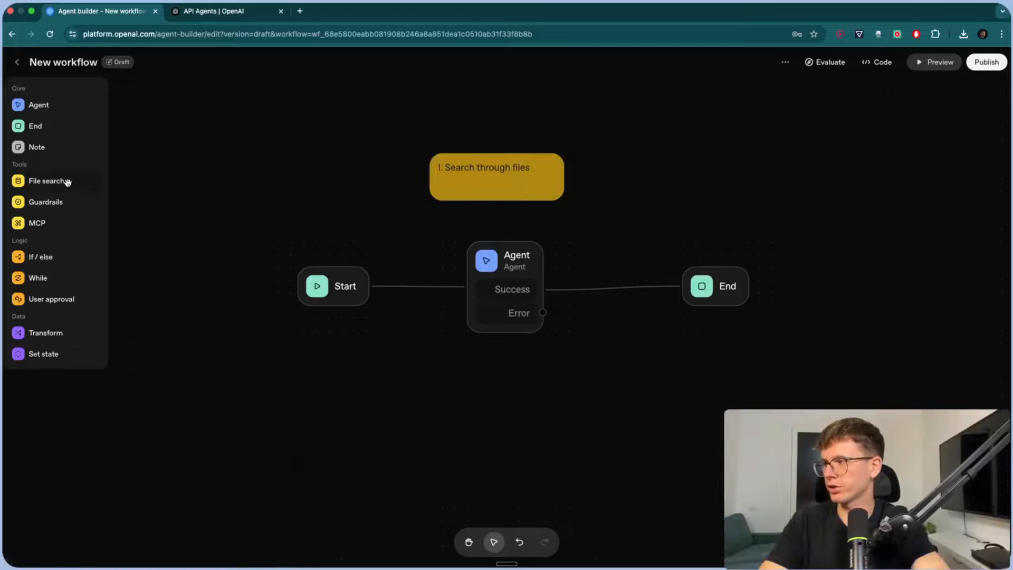
- Add a File search node, delete End, and connect the Agent's Success output to File Search
scroll(274, 203, right, 3)
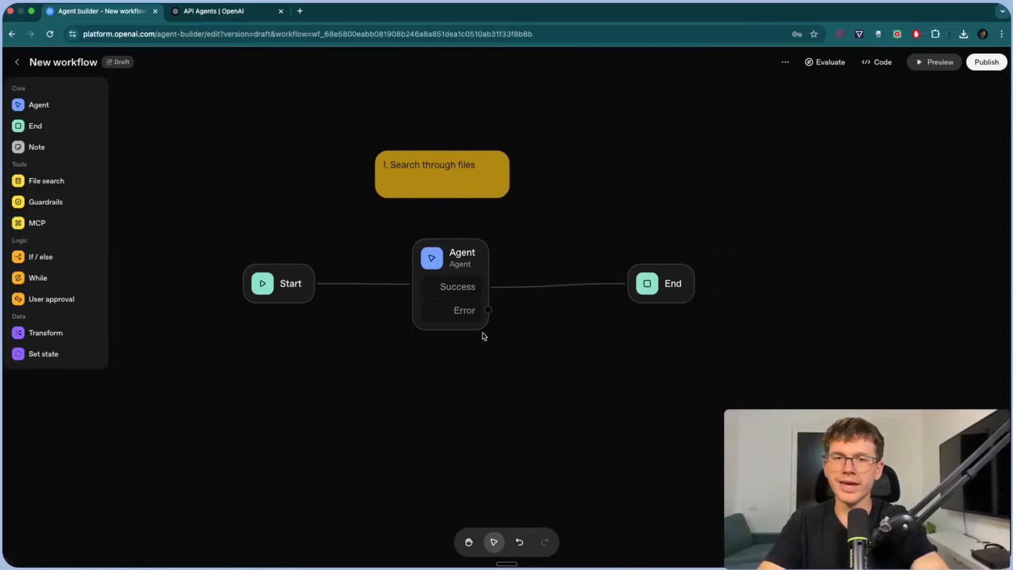
scroll(482, 334, right, 4)
drag(44, 187, 540, 277)
click(585, 280)
key(BackSpace)
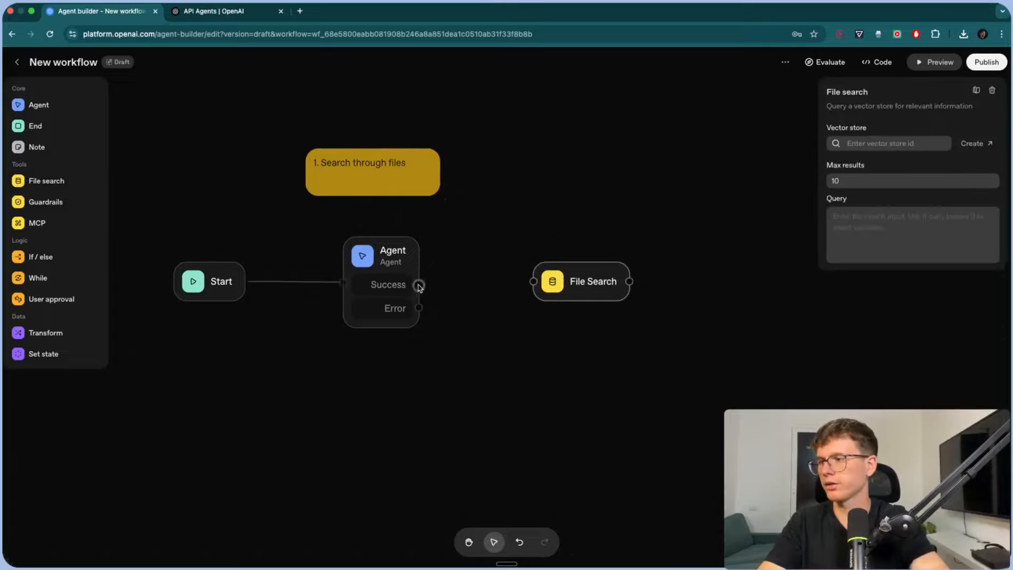
drag(418, 285, 533, 281)
- Check the Agent's extra model parameters and move the Agent node down and right
click(384, 263)
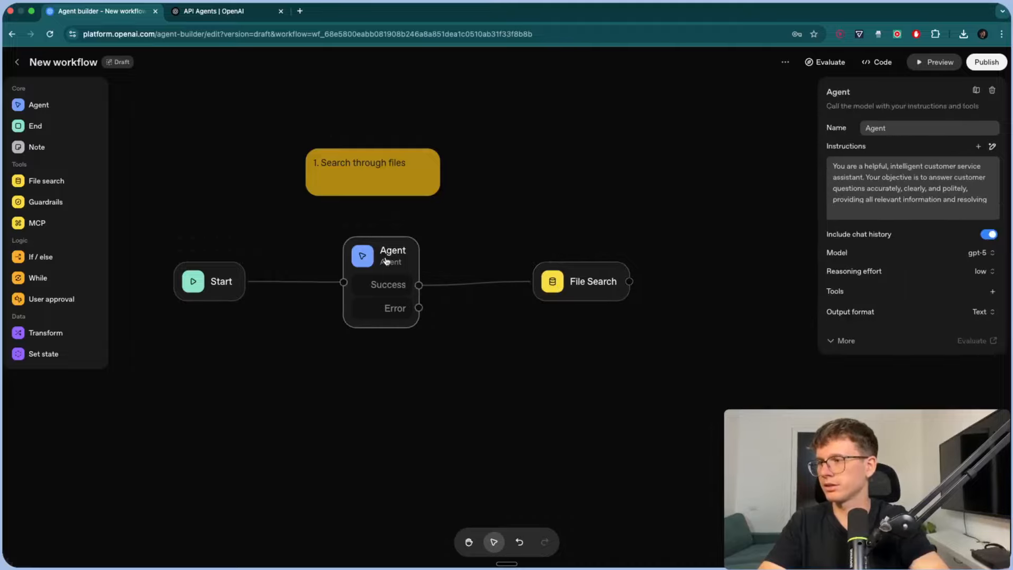
click(836, 340)
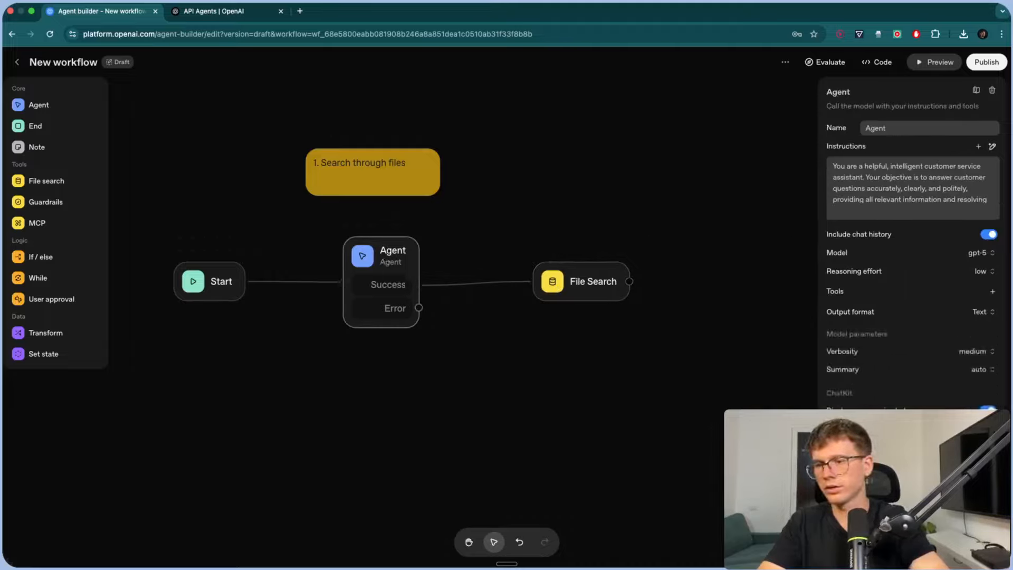
click(987, 488)
click(650, 313)
drag(405, 261, 414, 286)
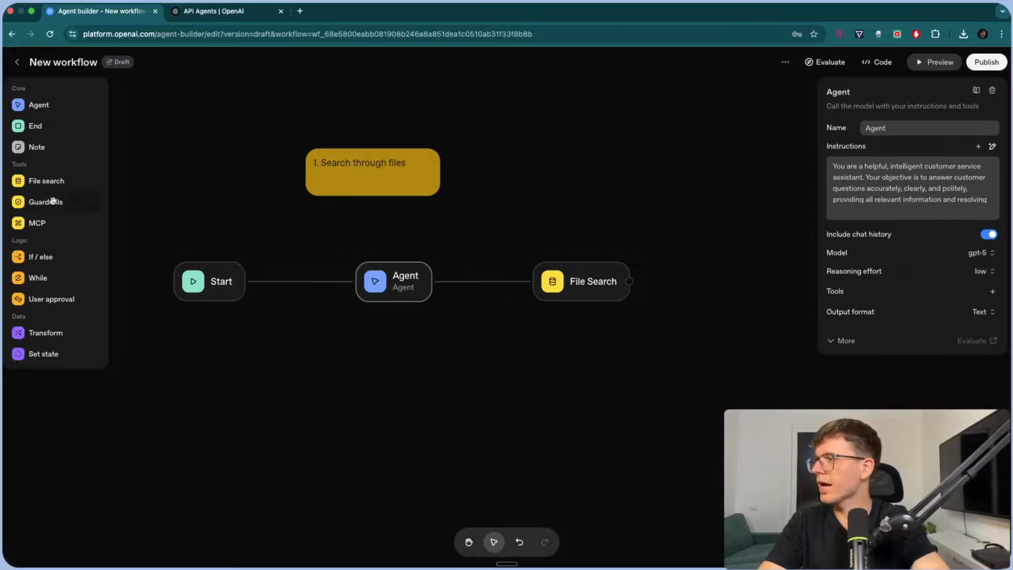
- Add a Guardrails node, delete File Search and the Start-to-Agent connection, and rearrange the nodes
drag(44, 203, 558, 234)
drag(564, 276, 566, 357)
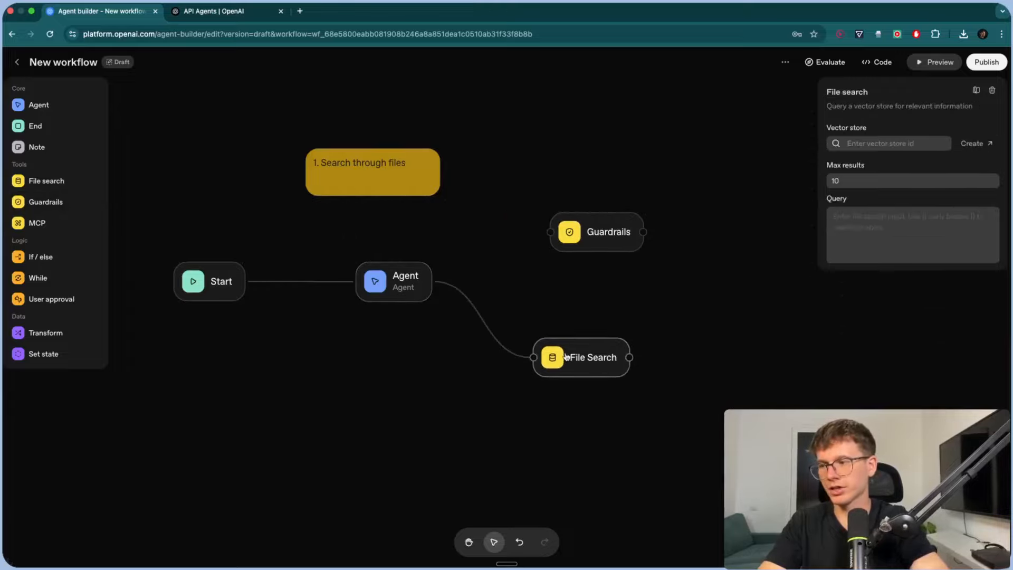
key(BackSpace)
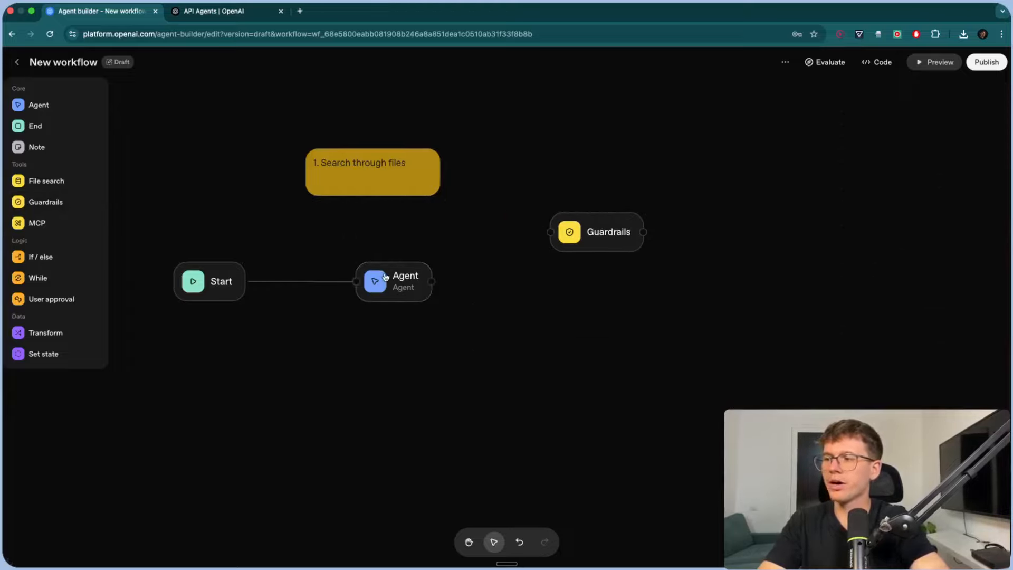
drag(386, 277, 690, 341)
click(452, 314)
key(BackSpace)
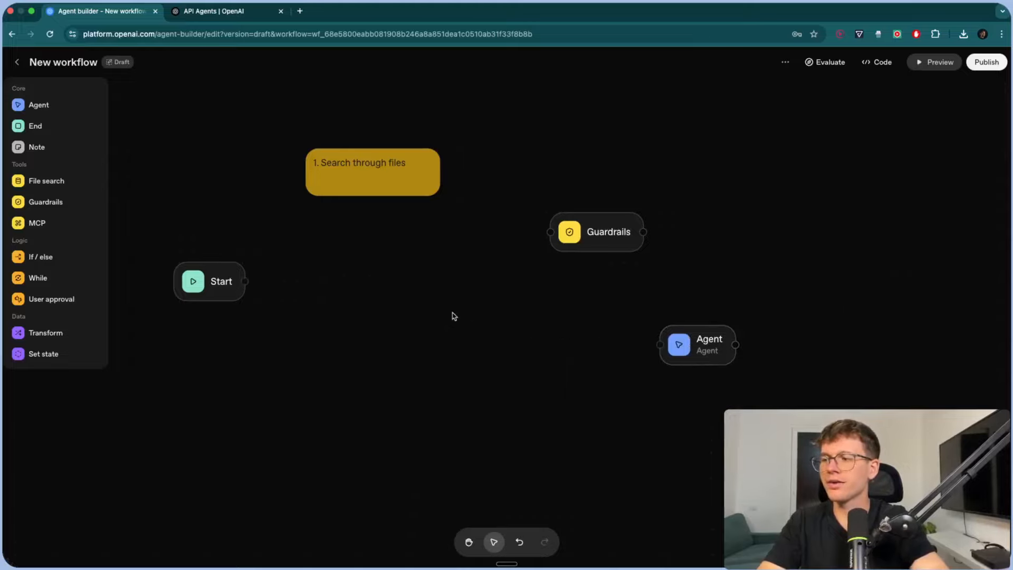
drag(203, 290, 321, 366)
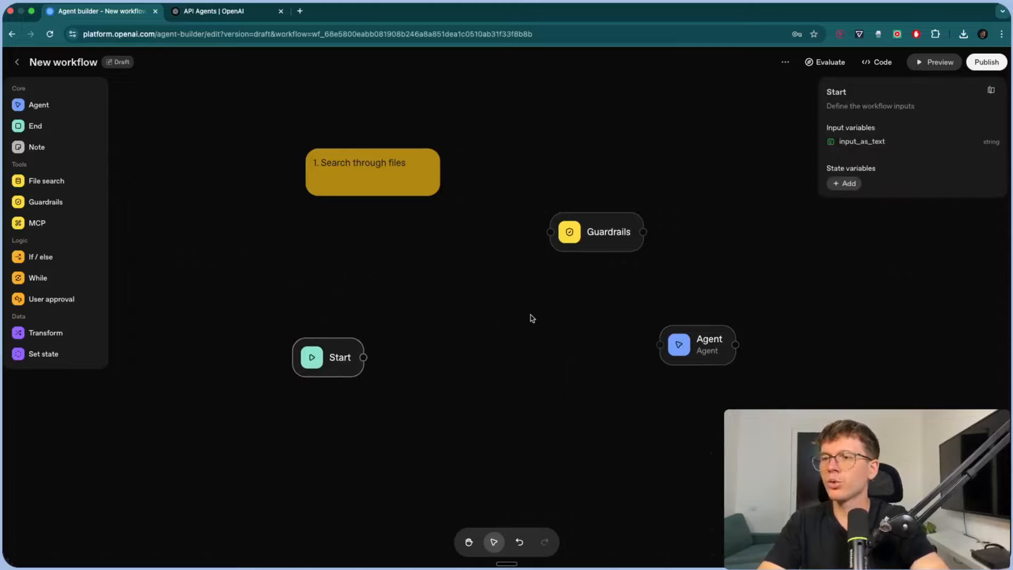
- Place Guardrails after Start and in its PII check tick National Insurance, UK NHS and Spanish NIF
drag(602, 240, 464, 364)
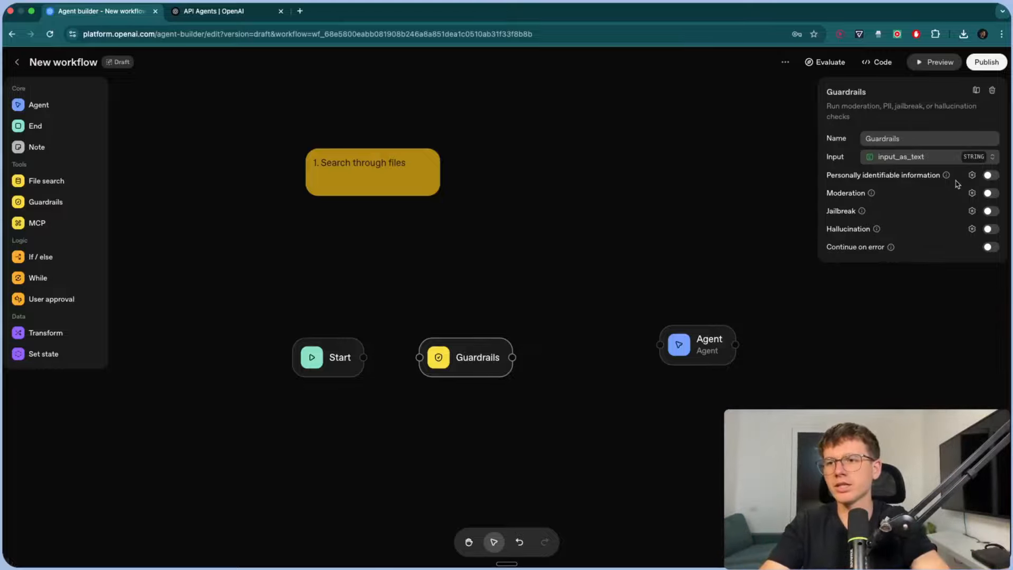
click(971, 174)
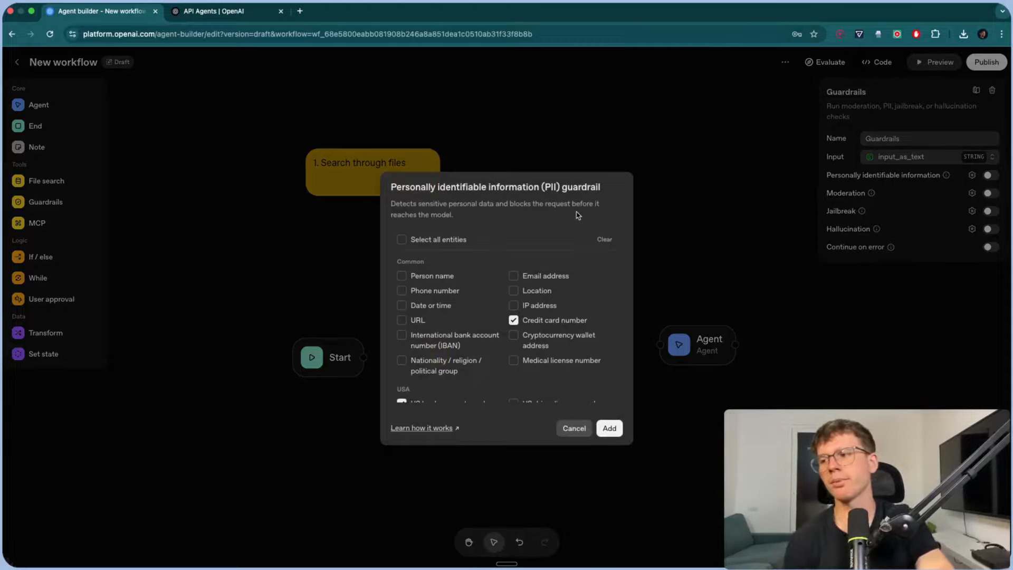
scroll(545, 329, down, 3)
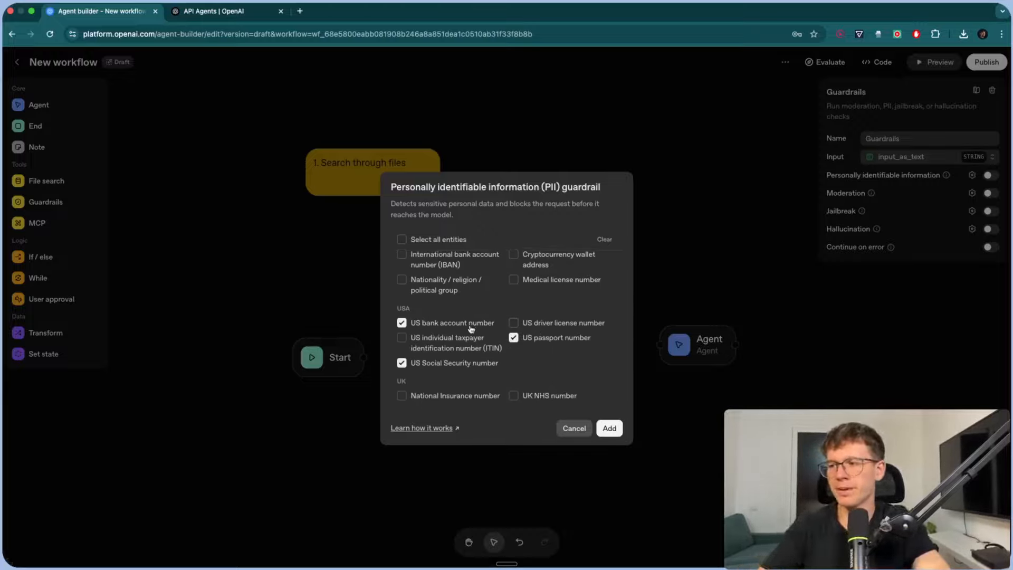
scroll(467, 341, down, 5)
scroll(514, 313, up, 1)
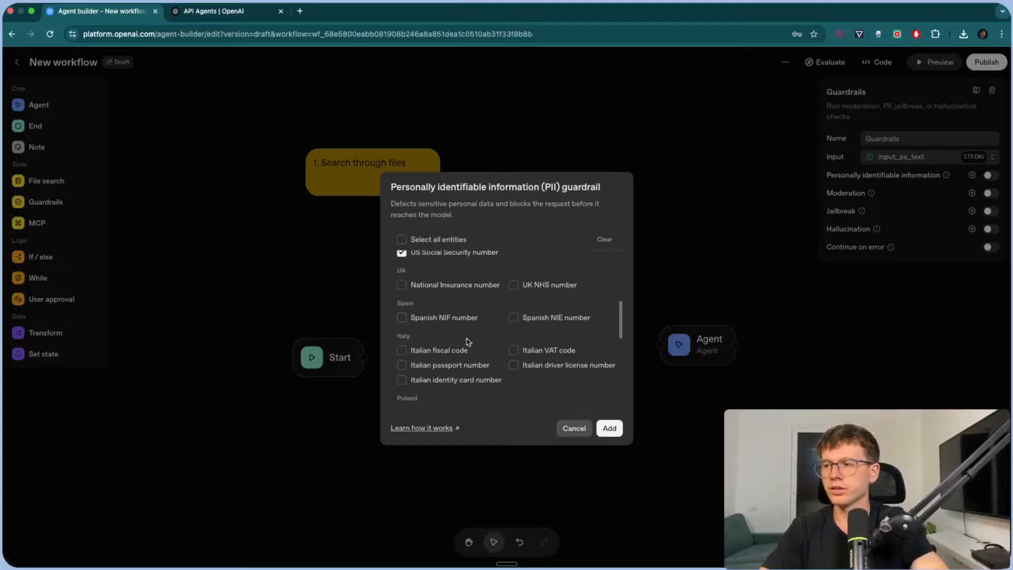
click(513, 306)
click(402, 305)
click(401, 338)
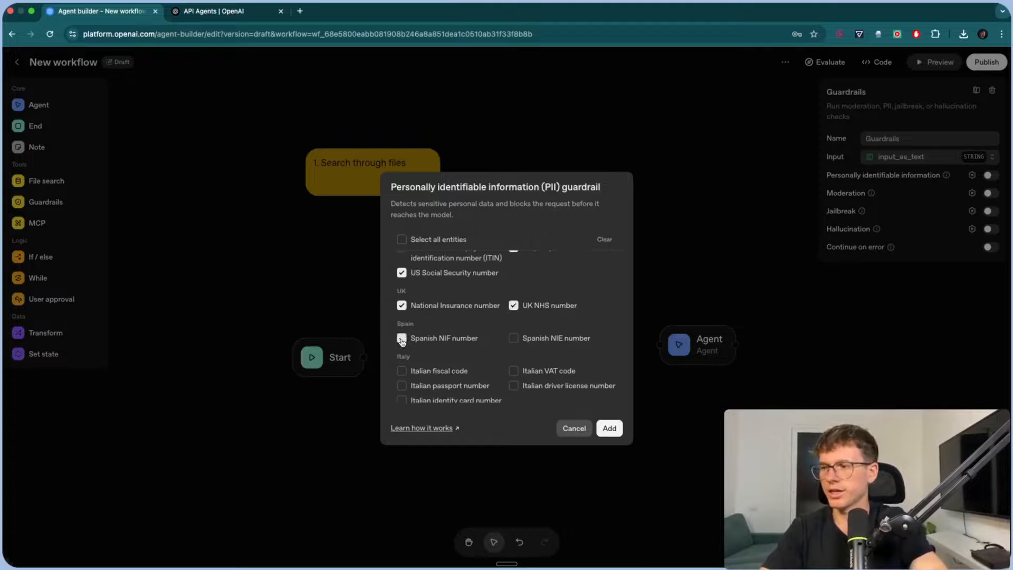
scroll(519, 343, down, 6)
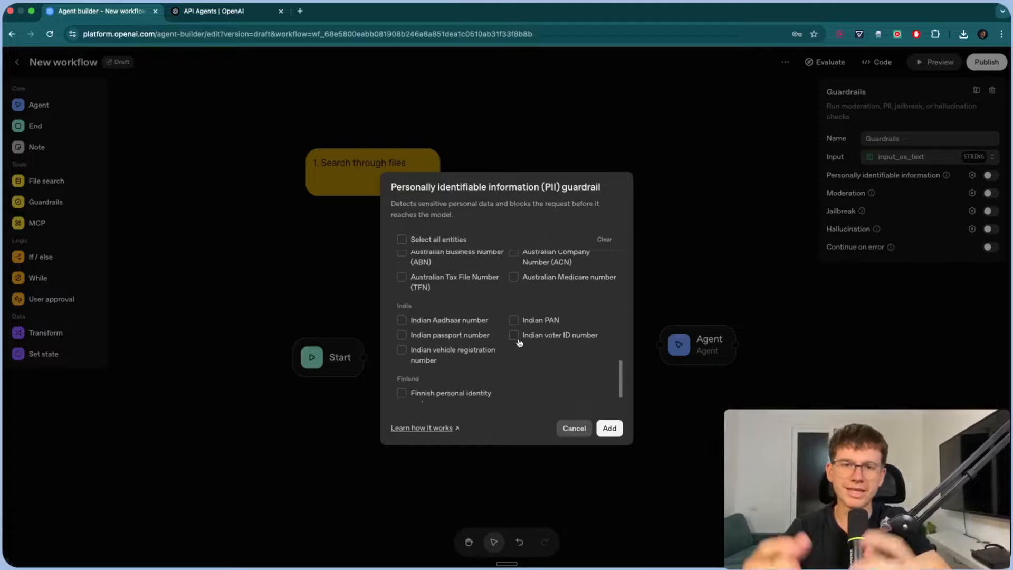
scroll(522, 364, up, 12)
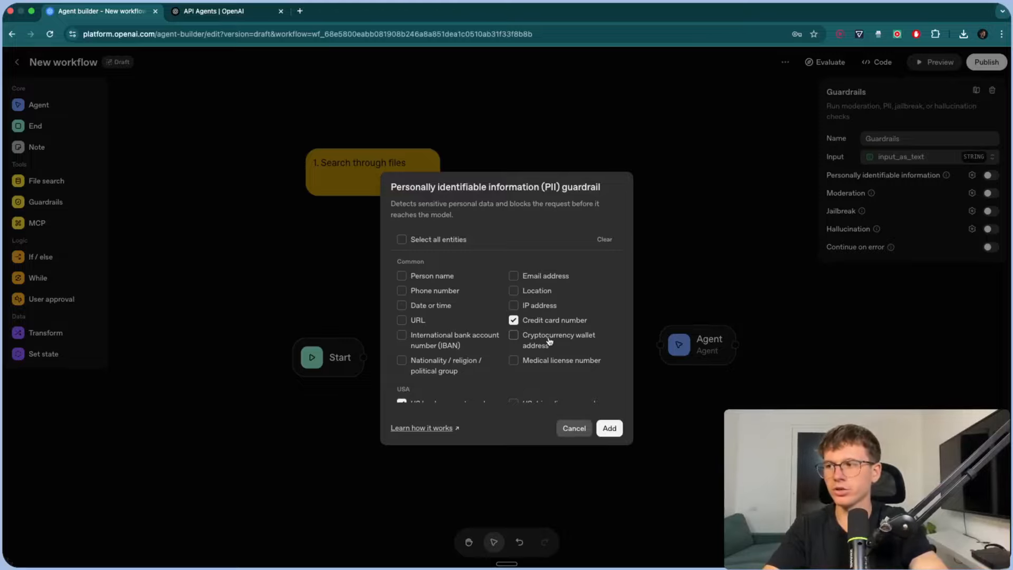
- Select all PII entity types and add the guardrail to enable it
click(402, 240)
click(402, 240)
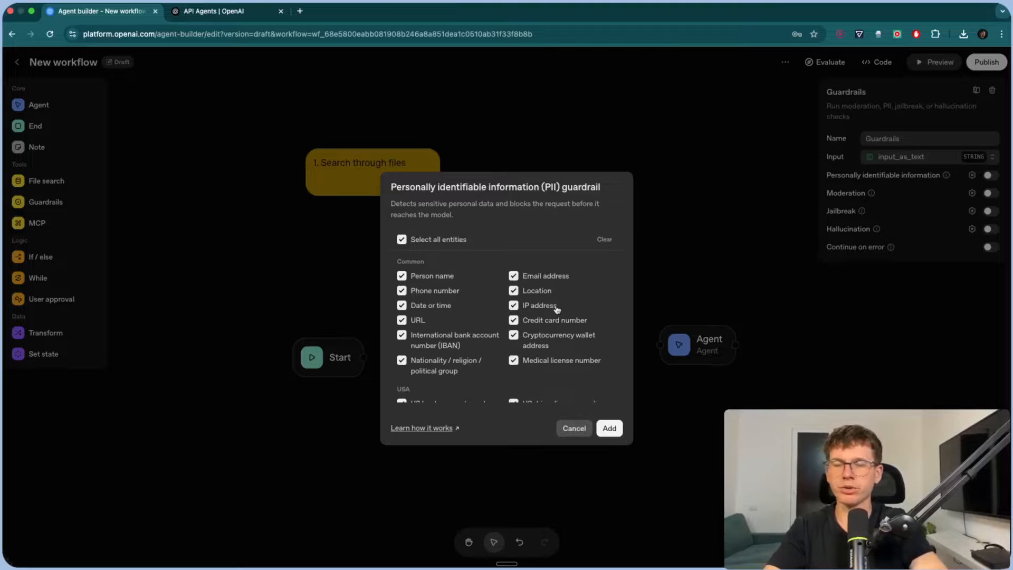
scroll(469, 333, down, 10)
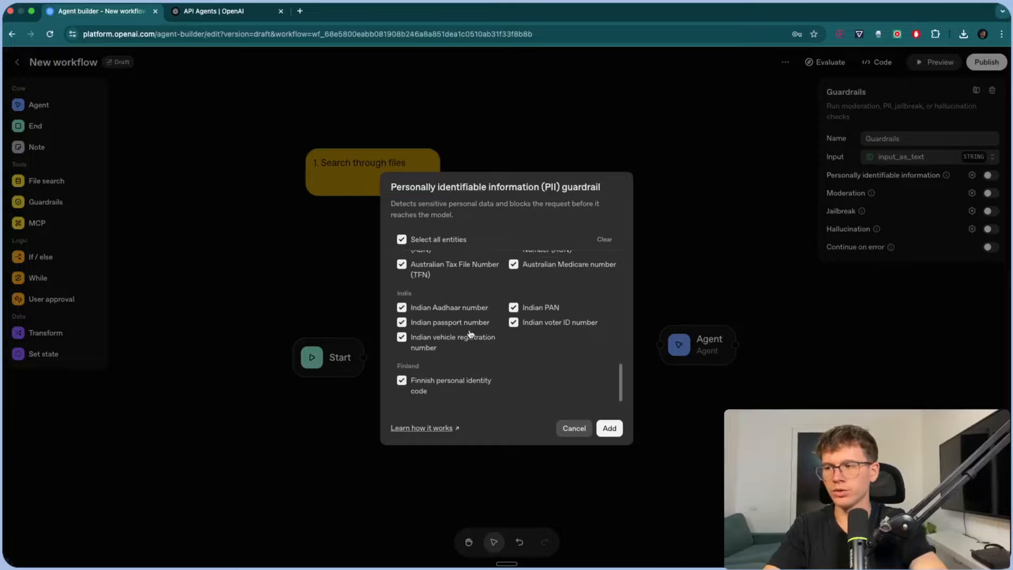
scroll(469, 334, up, 10)
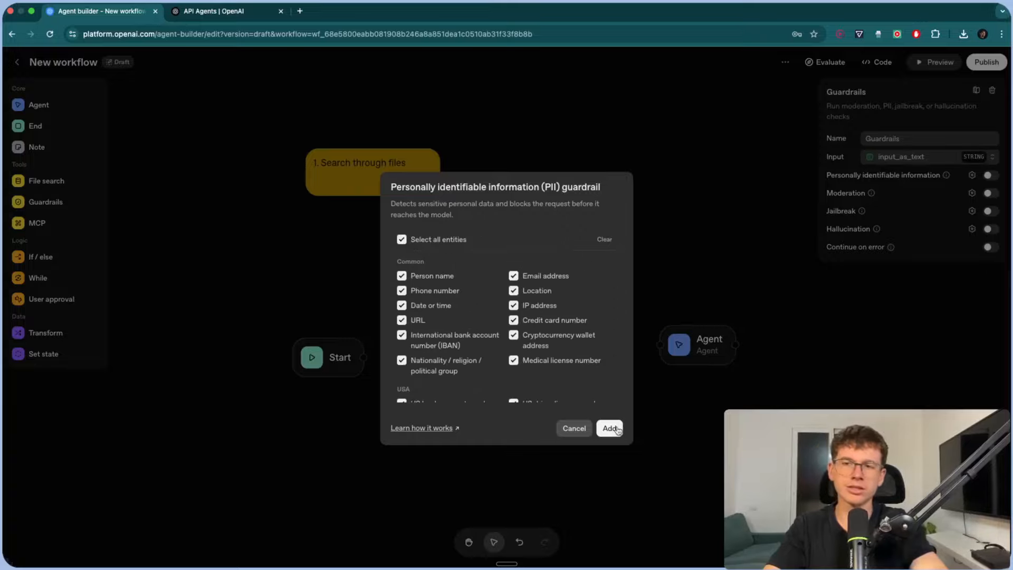
click(609, 428)
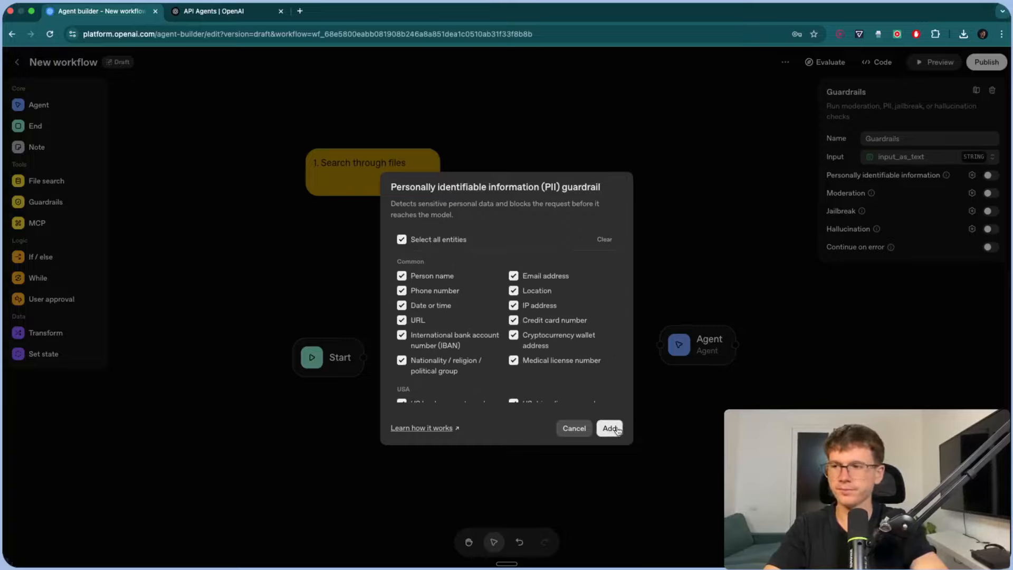
- Review the Moderation and Jailbreak guardrail settings, then cancel both without changes
click(971, 192)
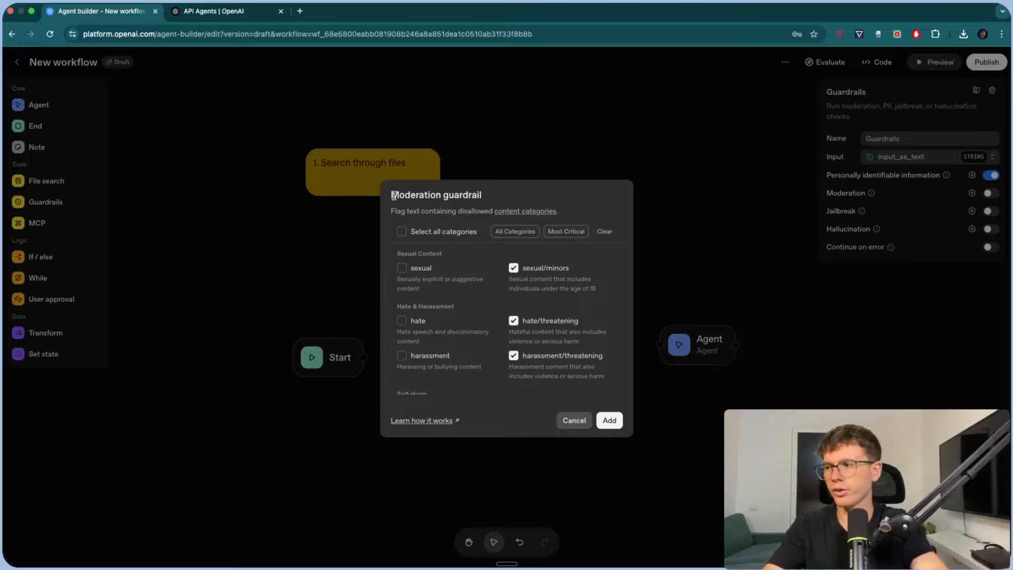
drag(399, 254, 441, 253)
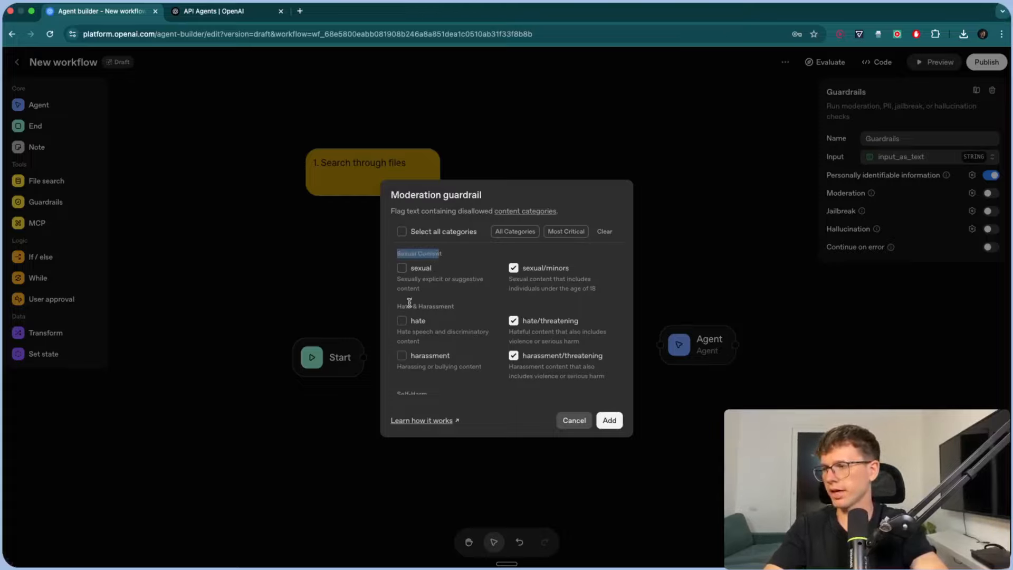
drag(397, 306, 452, 306)
scroll(422, 306, down, 5)
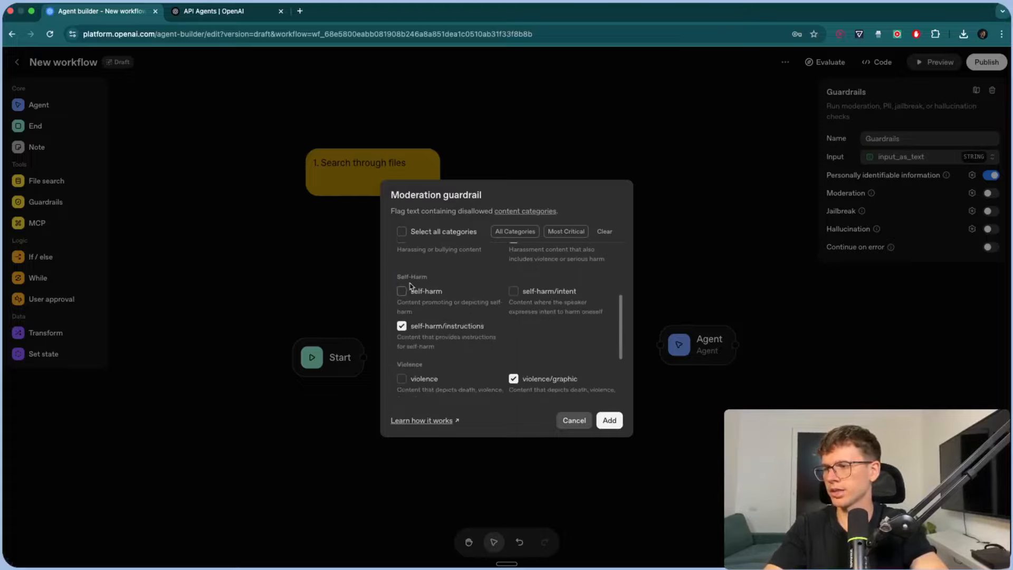
scroll(412, 289, down, 3)
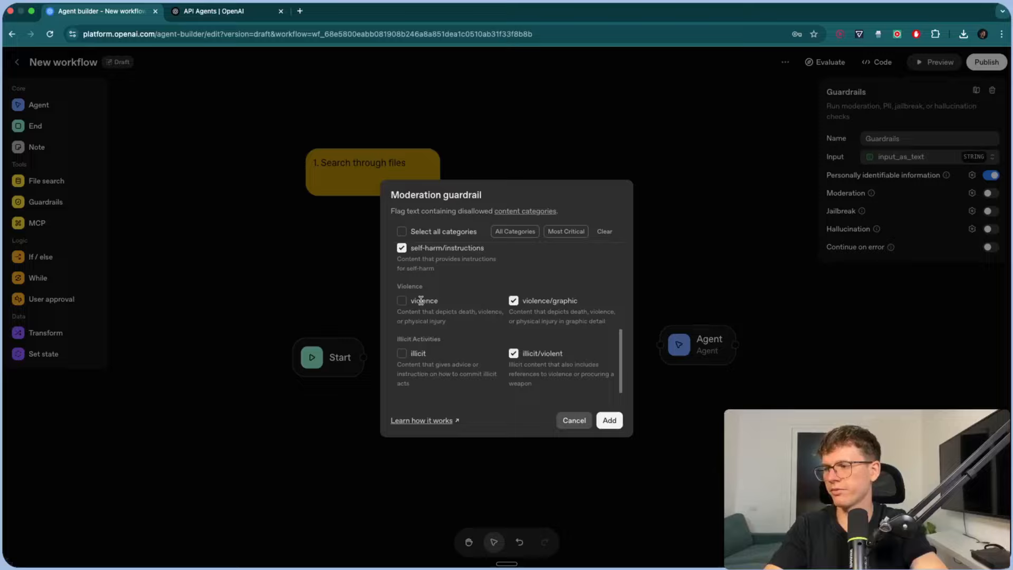
click(575, 420)
click(972, 210)
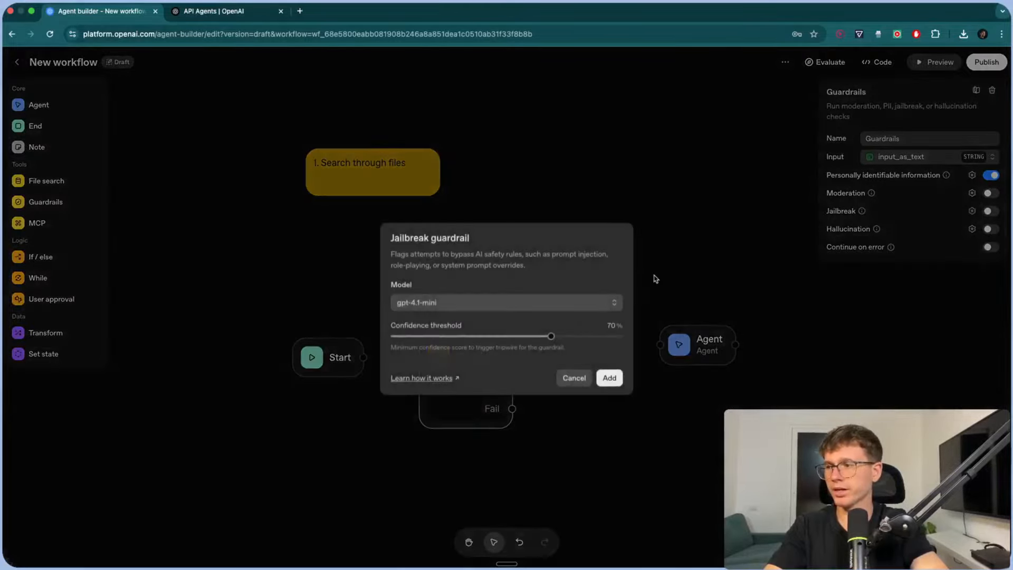
click(570, 377)
- Leave the Hallucination guardrail off and turn on Continue on error for Guardrails
click(972, 230)
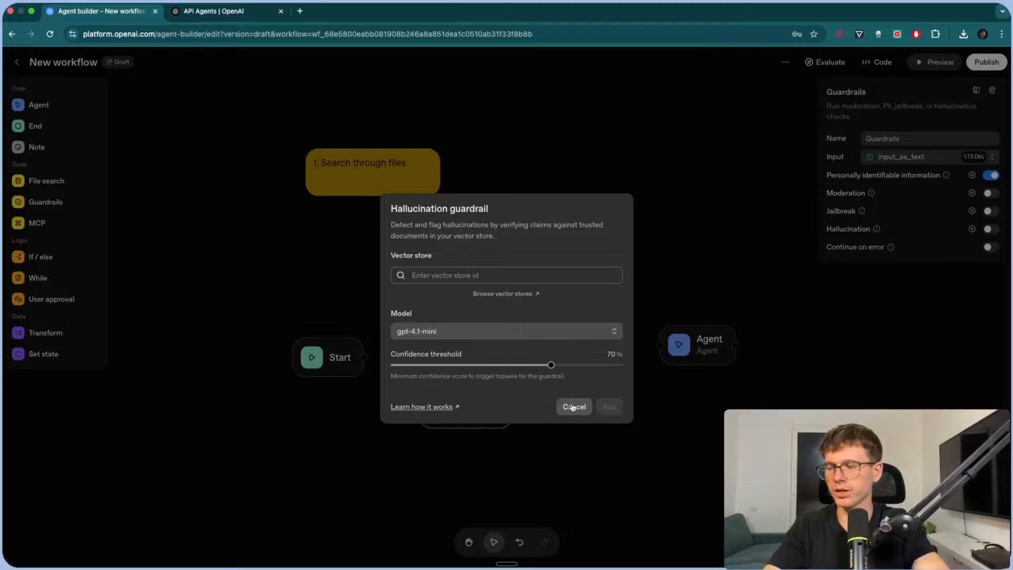
drag(550, 364, 526, 367)
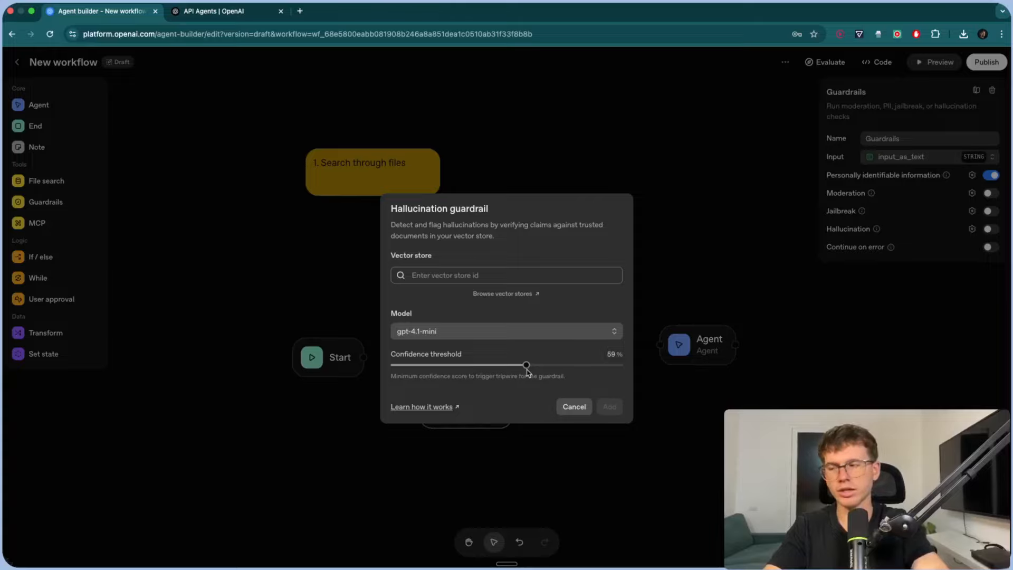
click(574, 406)
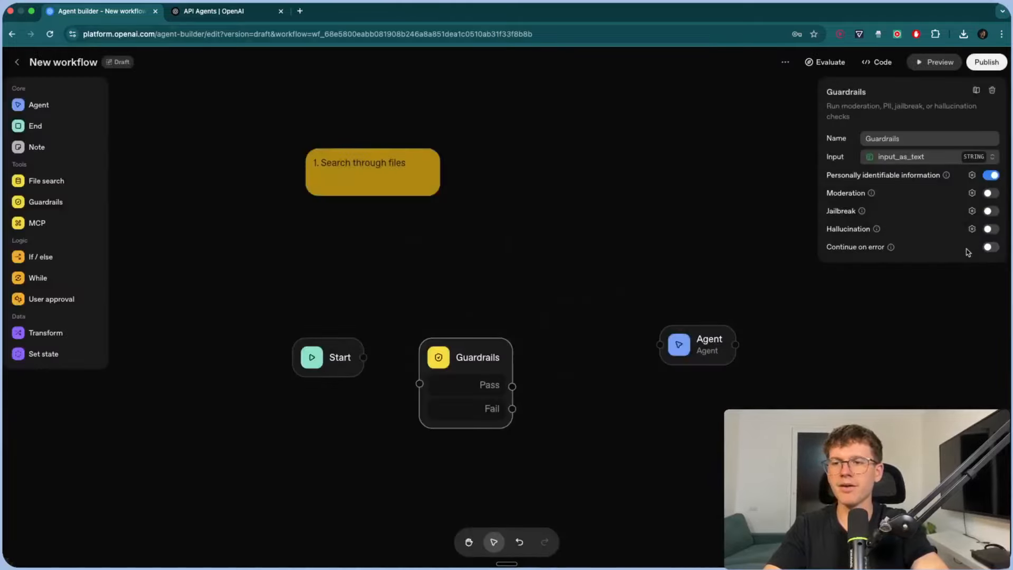
click(990, 247)
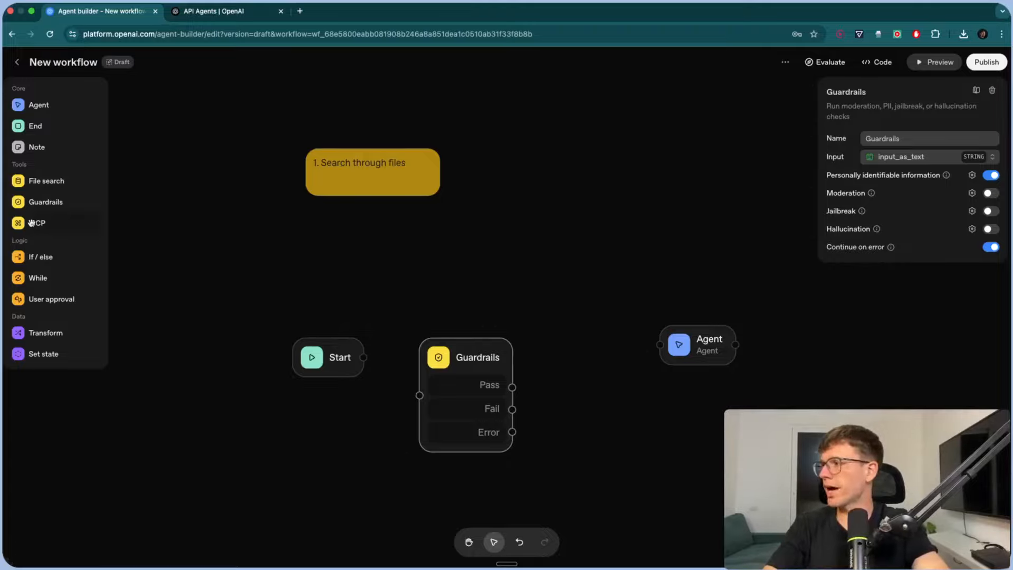
- Place an MCP node with no server, move it higher, and drop in an If / else node
drag(31, 223, 563, 262)
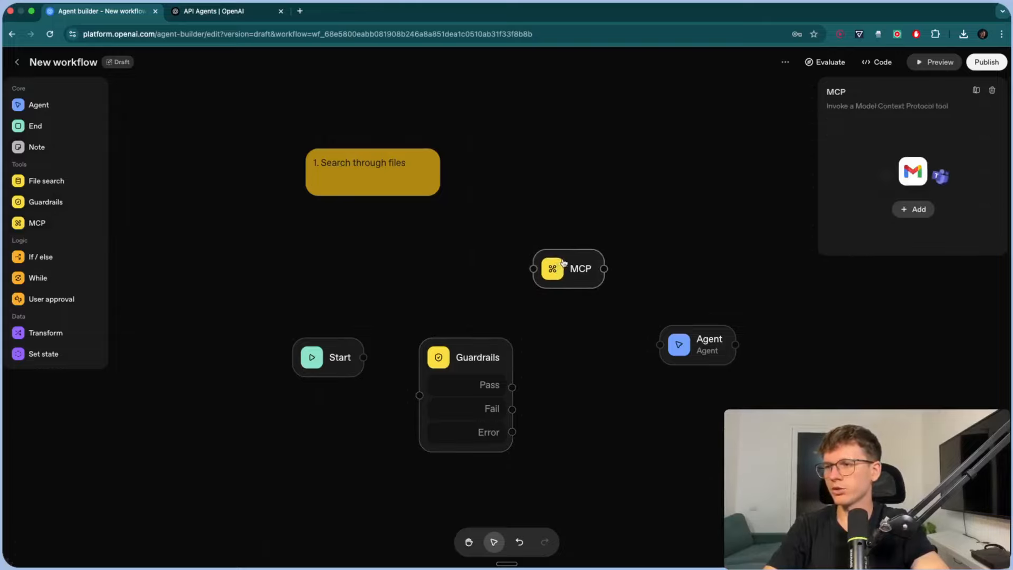
click(913, 213)
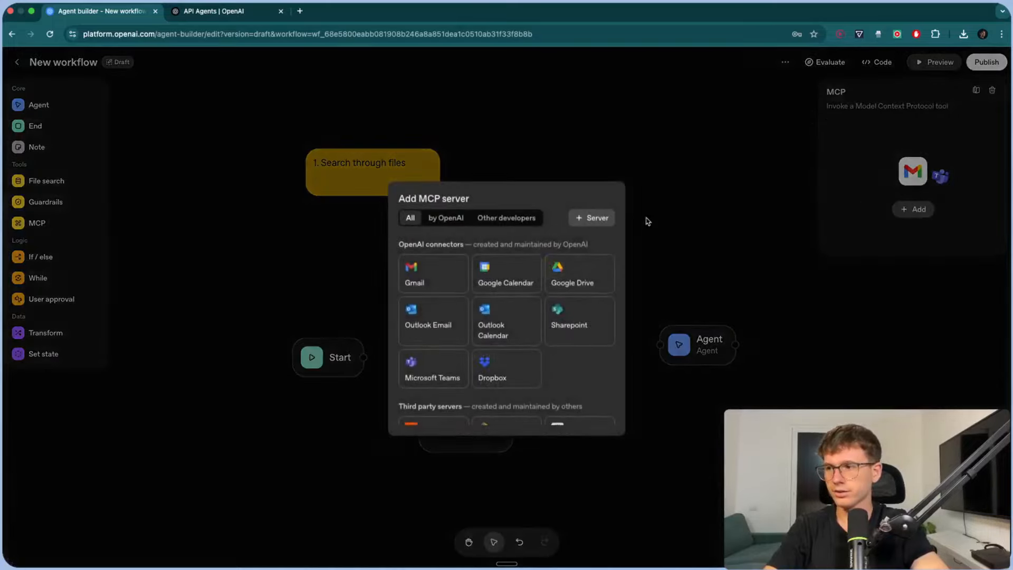
click(592, 216)
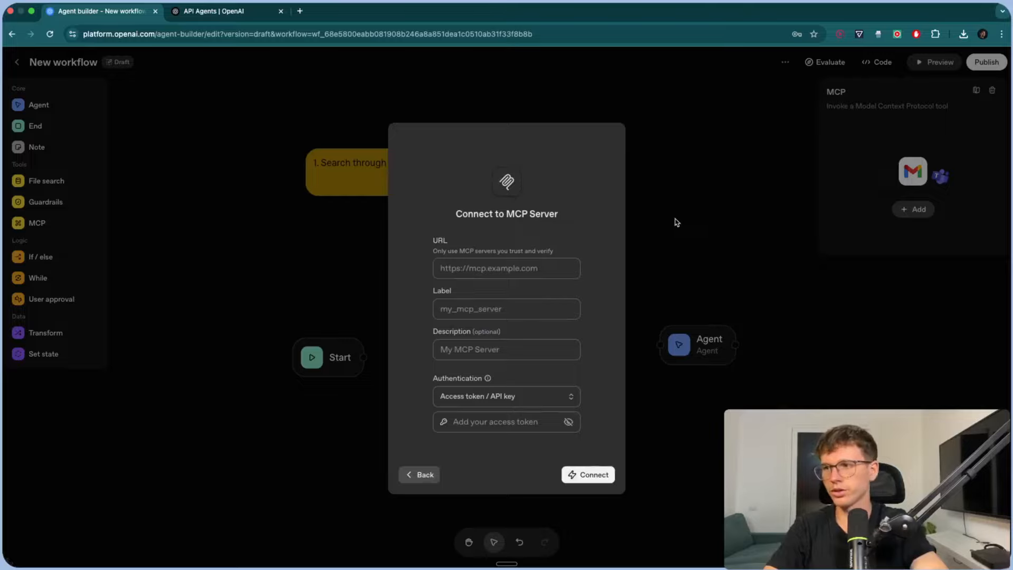
click(676, 222)
drag(553, 277, 553, 243)
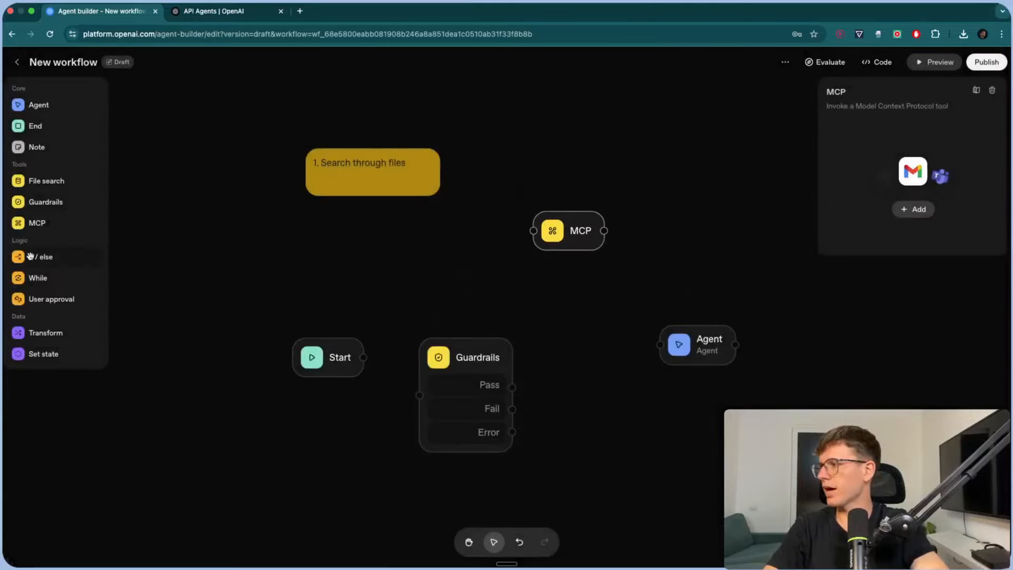
drag(33, 256, 433, 244)
- Connect Start to the If / else node, then add While and User approval nodes
drag(363, 358, 394, 270)
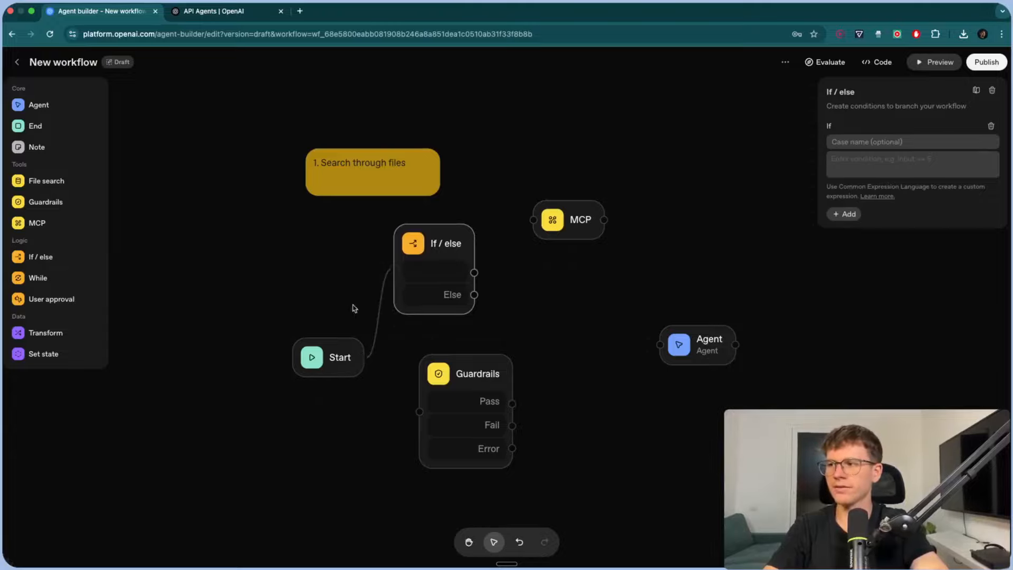
drag(470, 269, 484, 294)
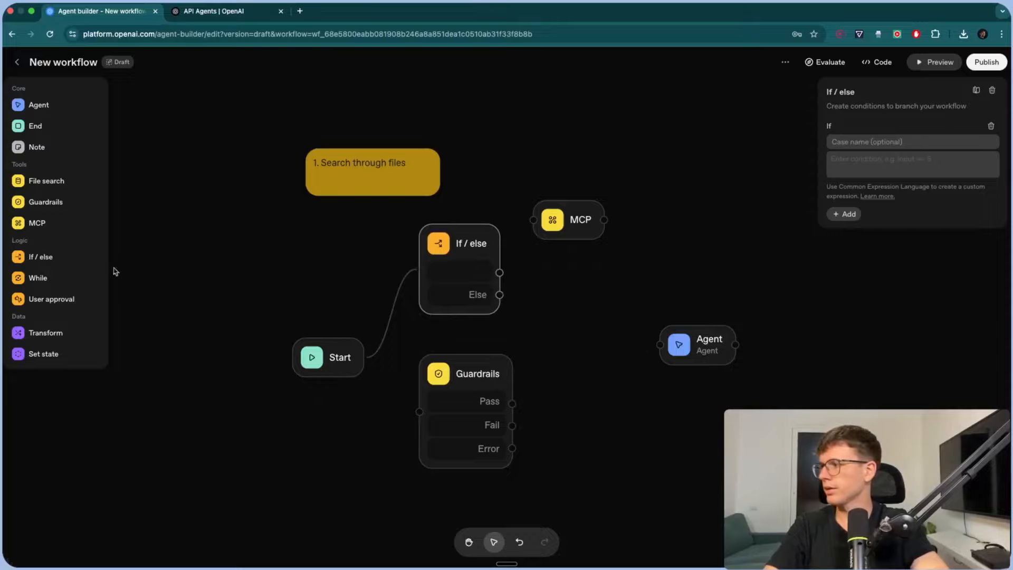
drag(38, 277, 679, 414)
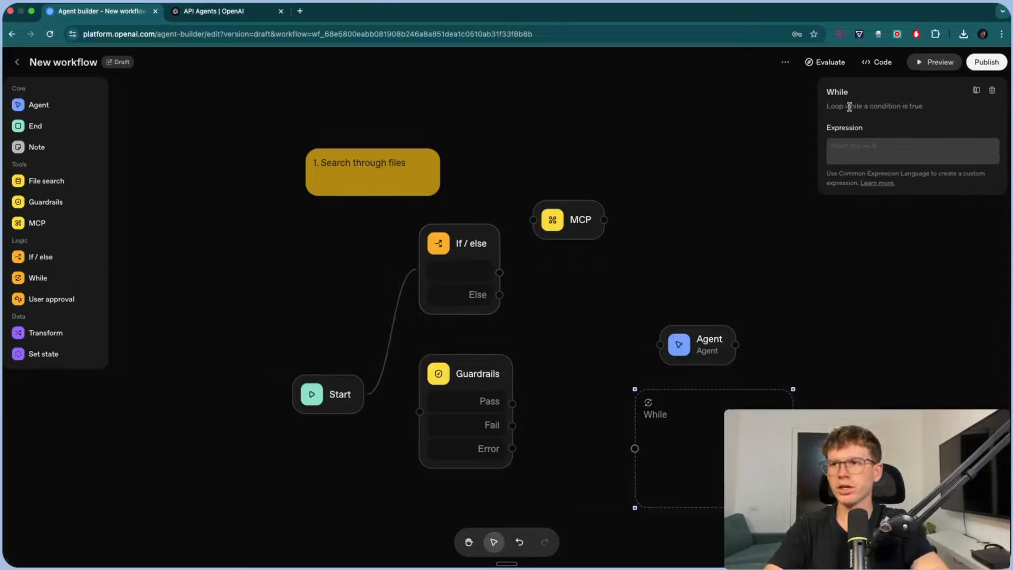
drag(827, 104, 932, 107)
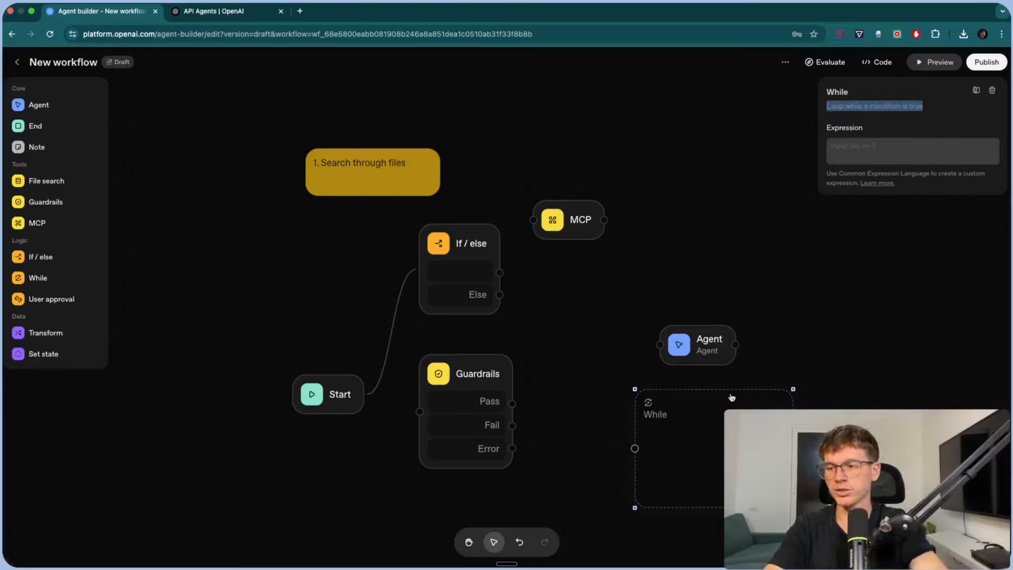
click(610, 345)
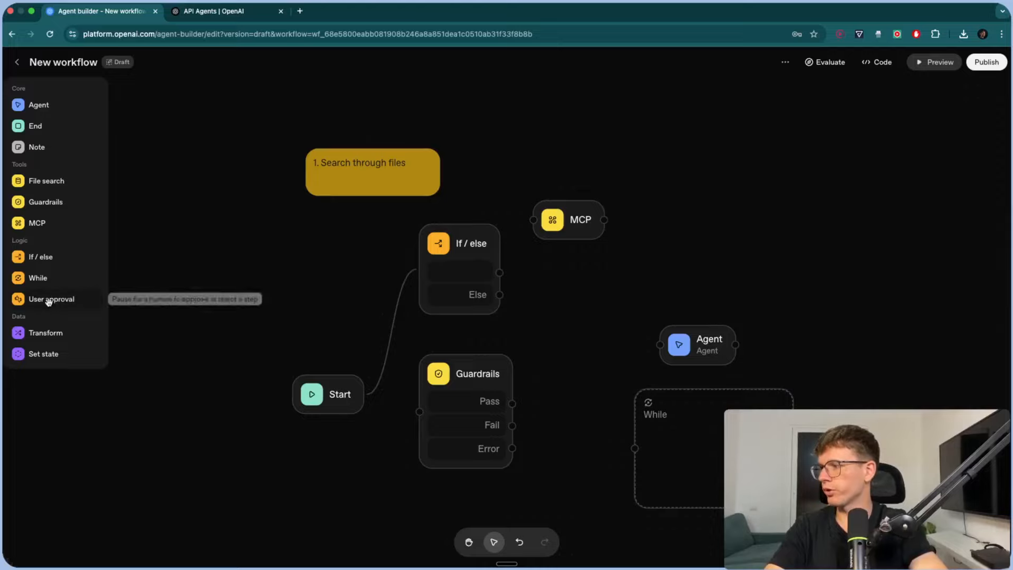
drag(45, 298, 723, 211)
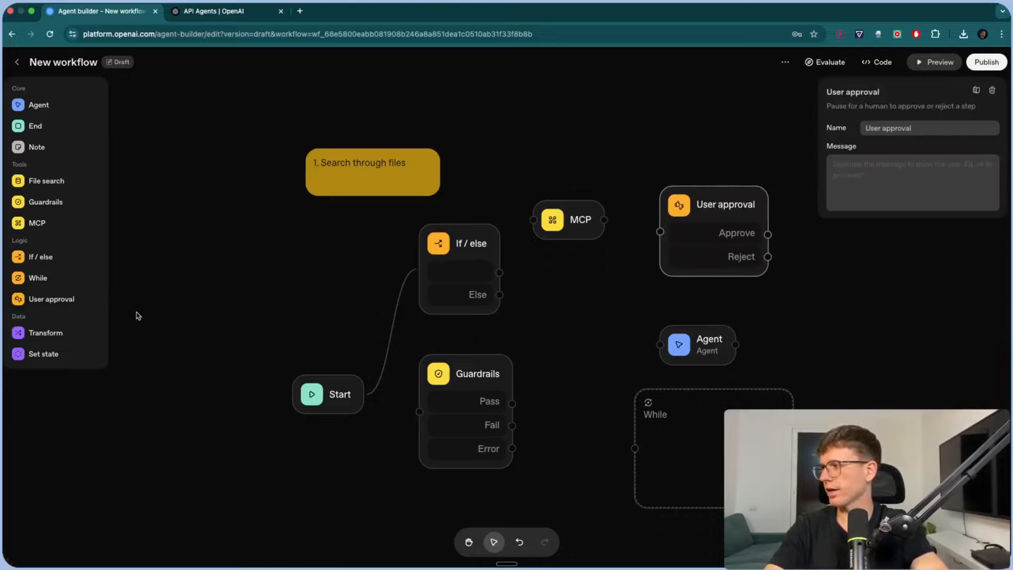
- Delete every added node and the note from the canvas, keeping only Start
scroll(31, 356, up, 5)
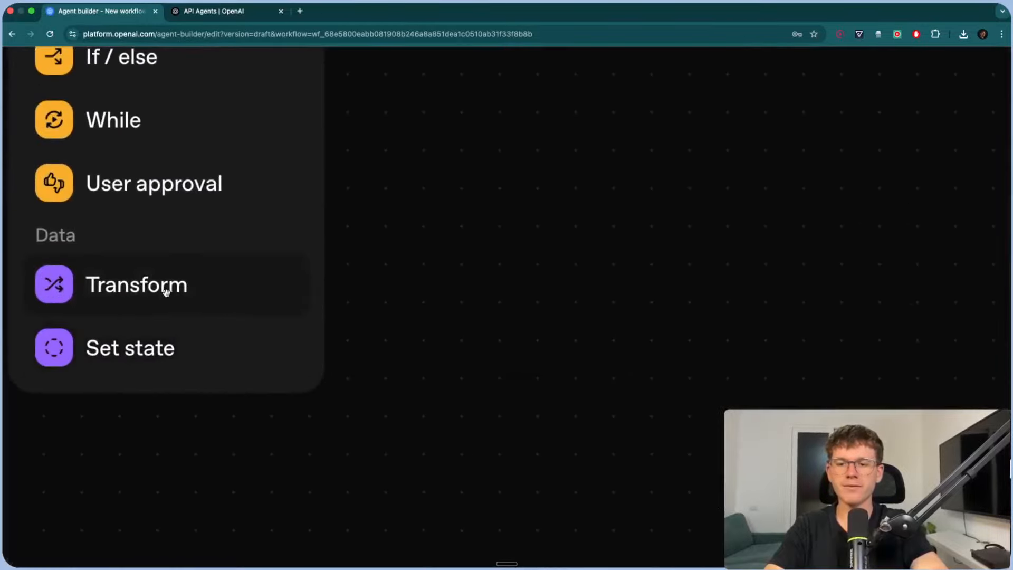
scroll(157, 349, down, 5)
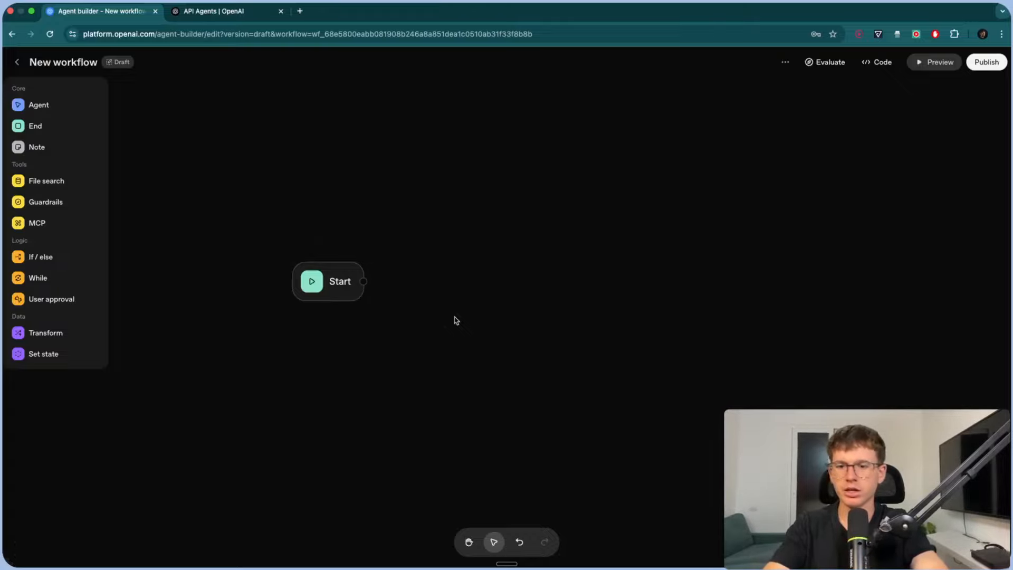
- Send 'hello' through the Start-only workflow in preview, then return to the canvas
click(327, 285)
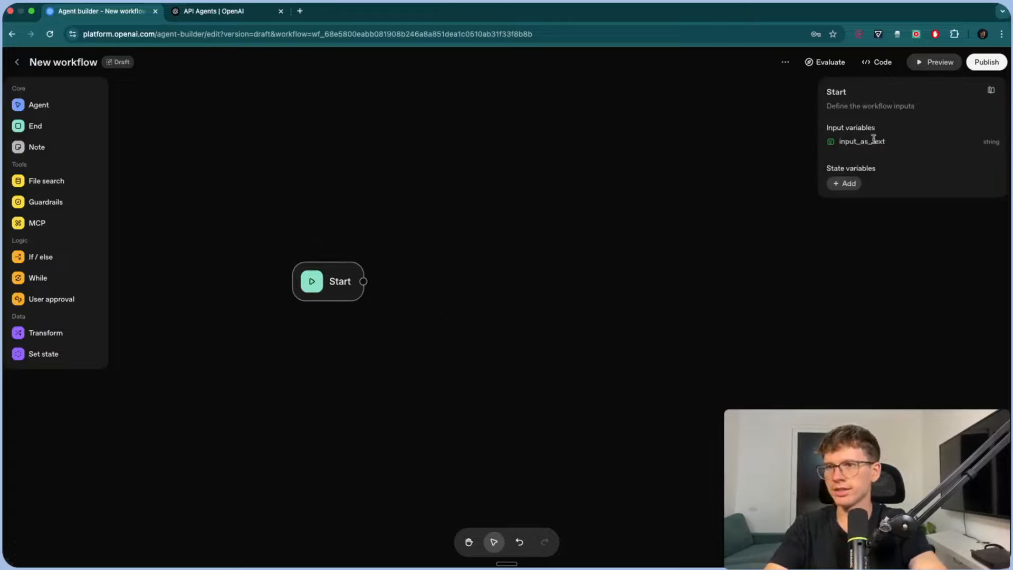
click(936, 62)
text(hel)
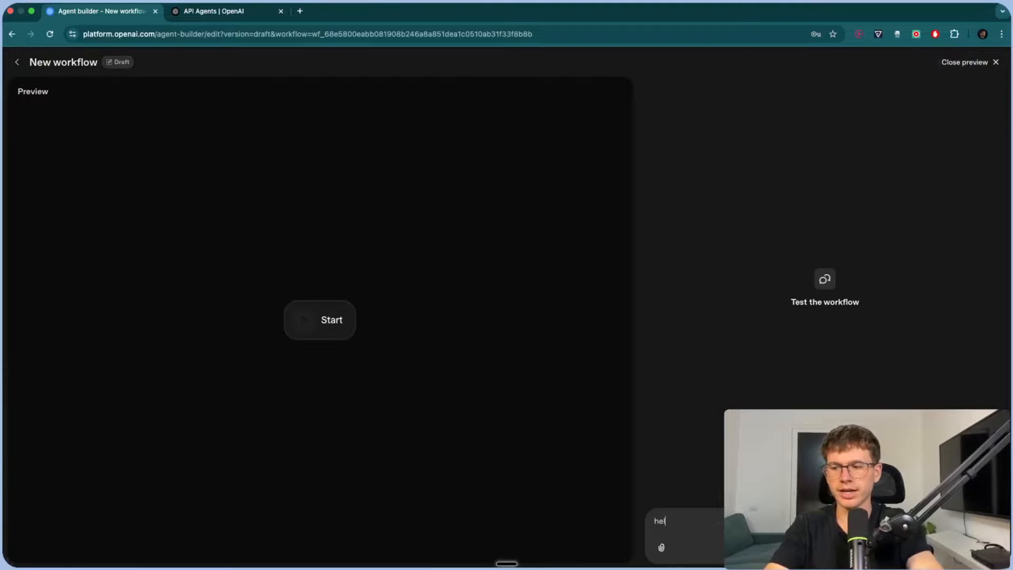
text(lo)
key(Return)
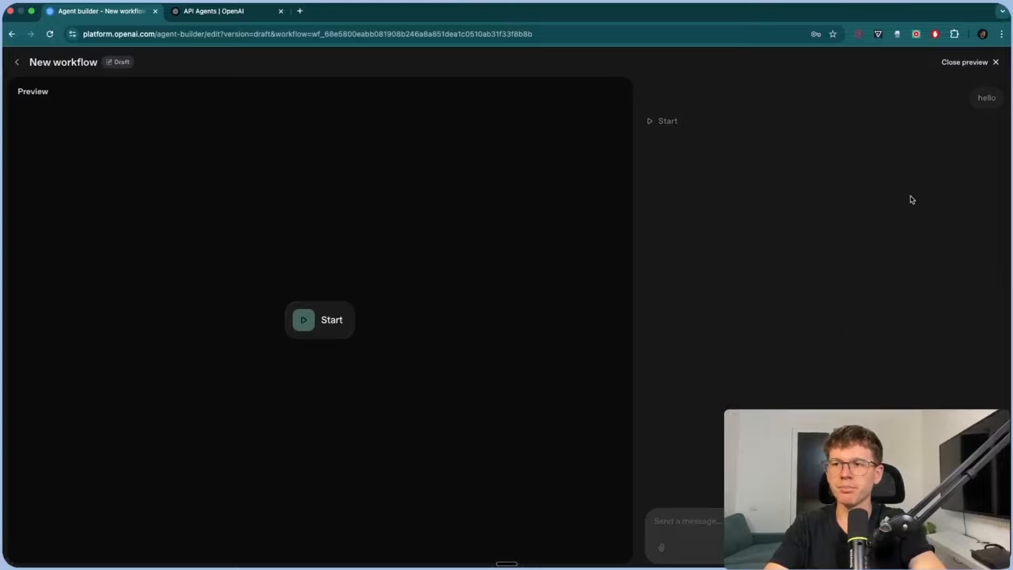
click(968, 62)
drag(571, 285, 430, 280)
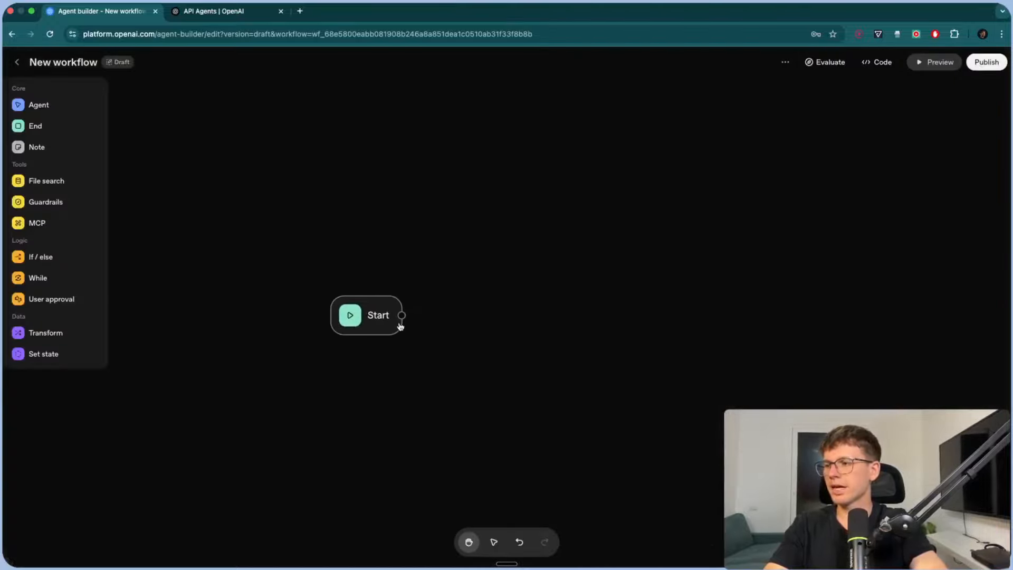
- Connect a new Agent node from Start and line it up with Start
drag(402, 317, 516, 303)
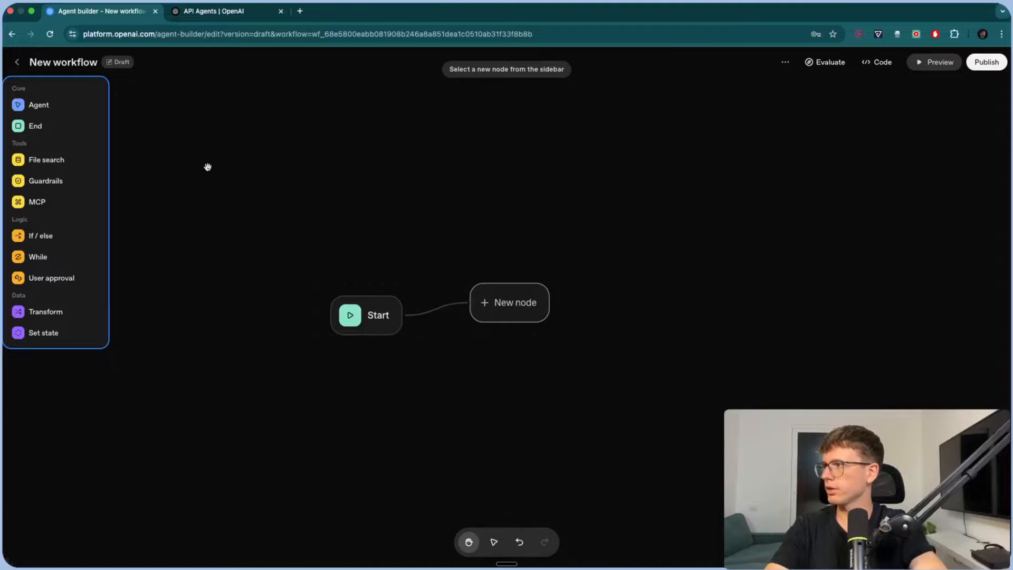
click(53, 105)
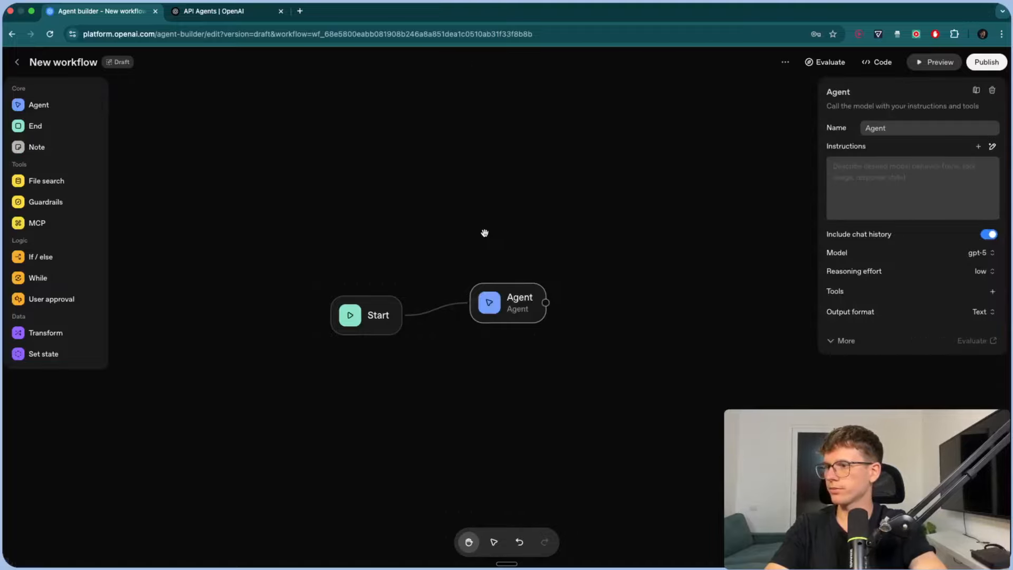
drag(515, 308, 514, 321)
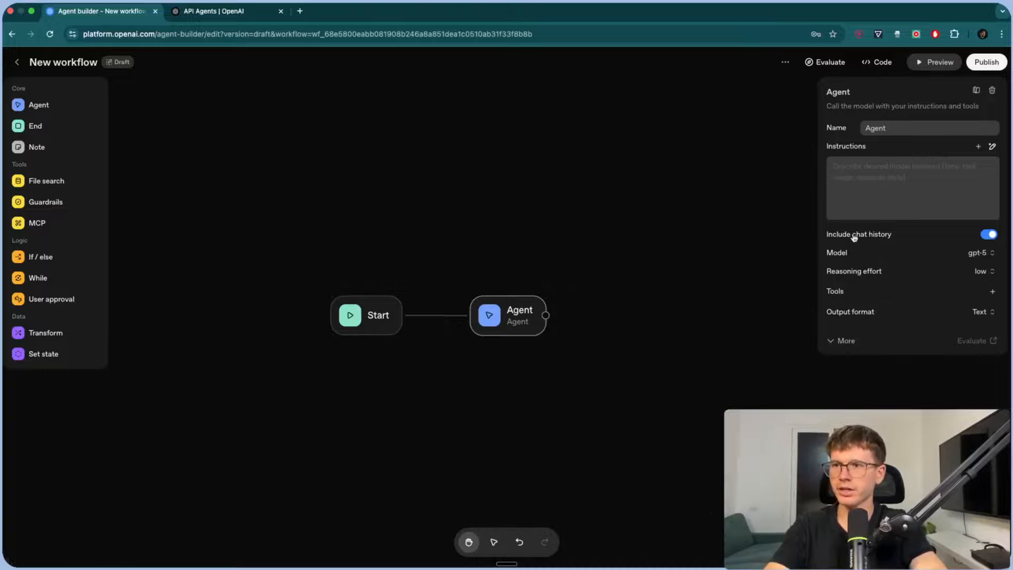
- Rename the agent 'Company Chatbot' and paste a support-assistant description into the instruction generator
triple_click(897, 128)
text(Co)
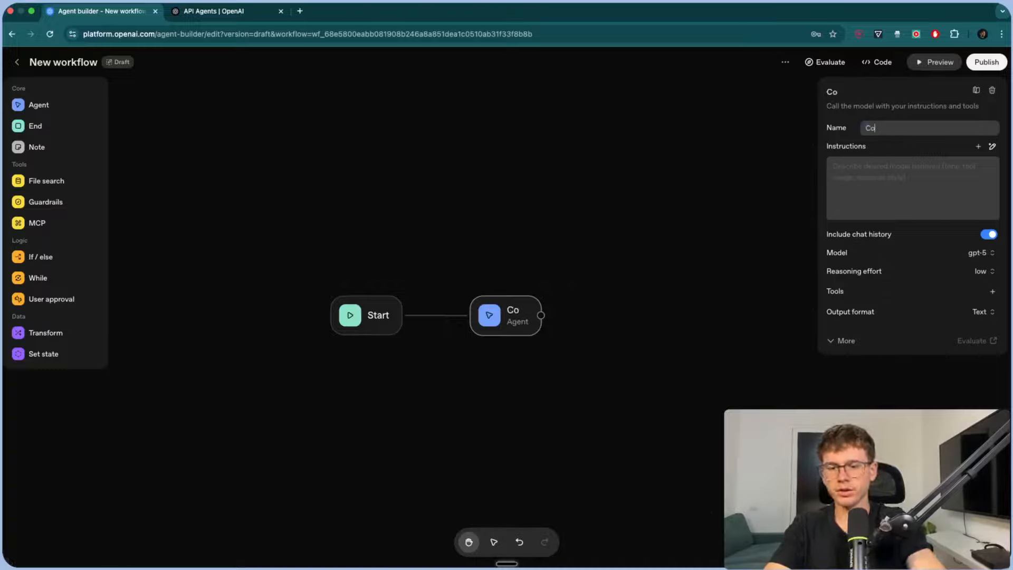
text(mpany Chatbot)
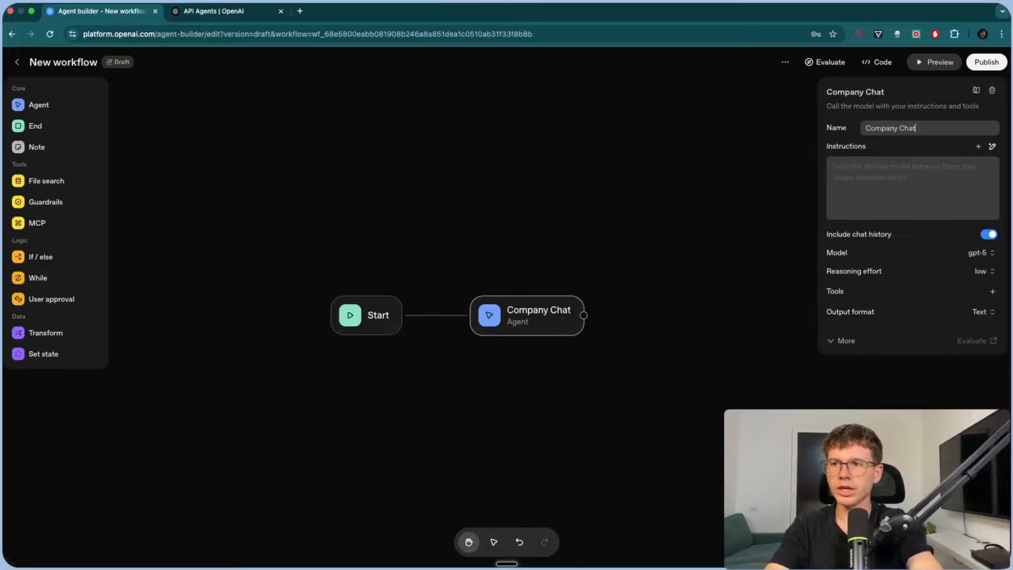
click(993, 148)
text(You are a helpful, intelligent customer support assistant that allows us to be able to answer any questions about our company based on documents that we give you.)
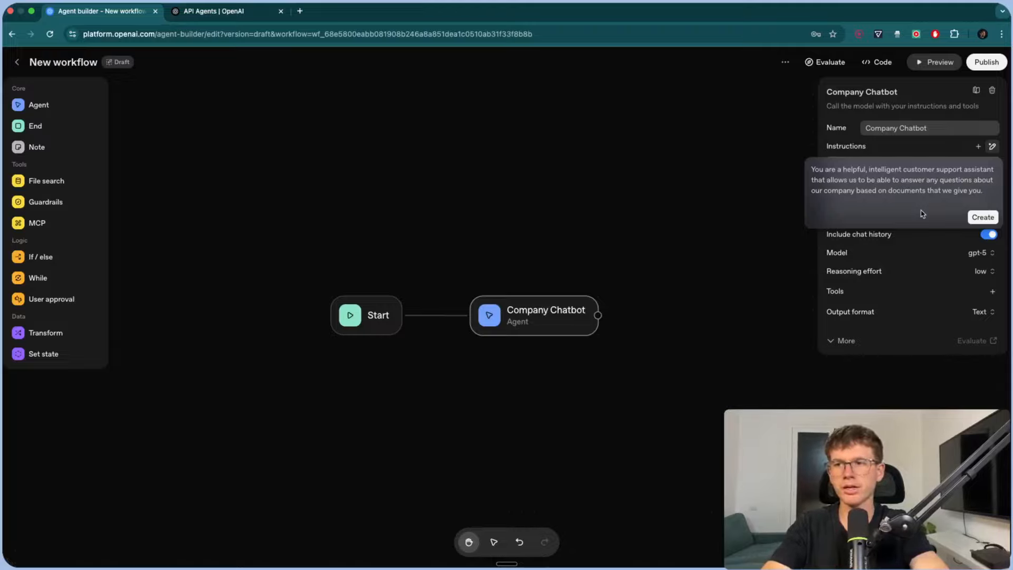
- Generate Company Chatbot's customer-support instructions, review them, and save
click(982, 217)
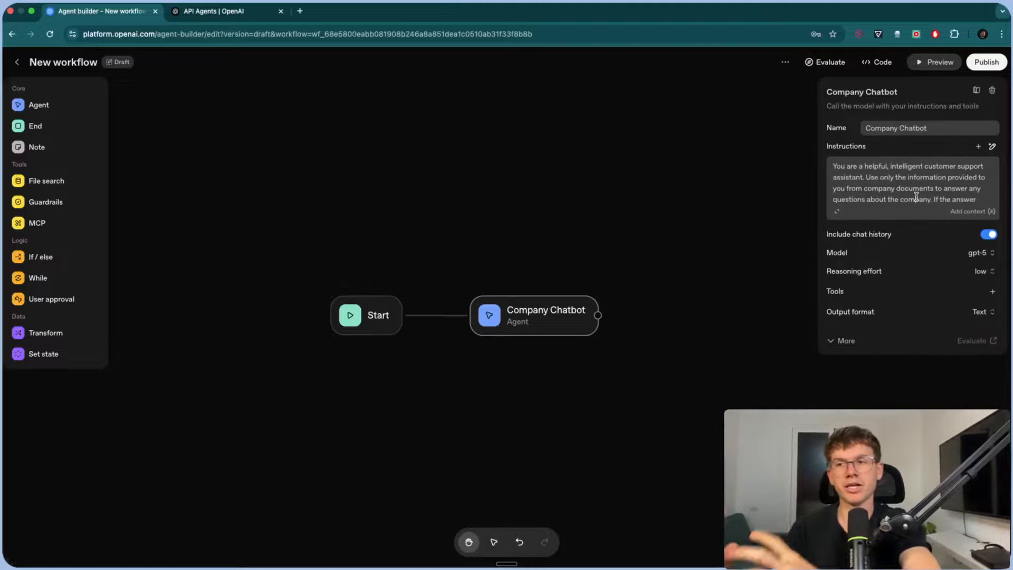
click(836, 211)
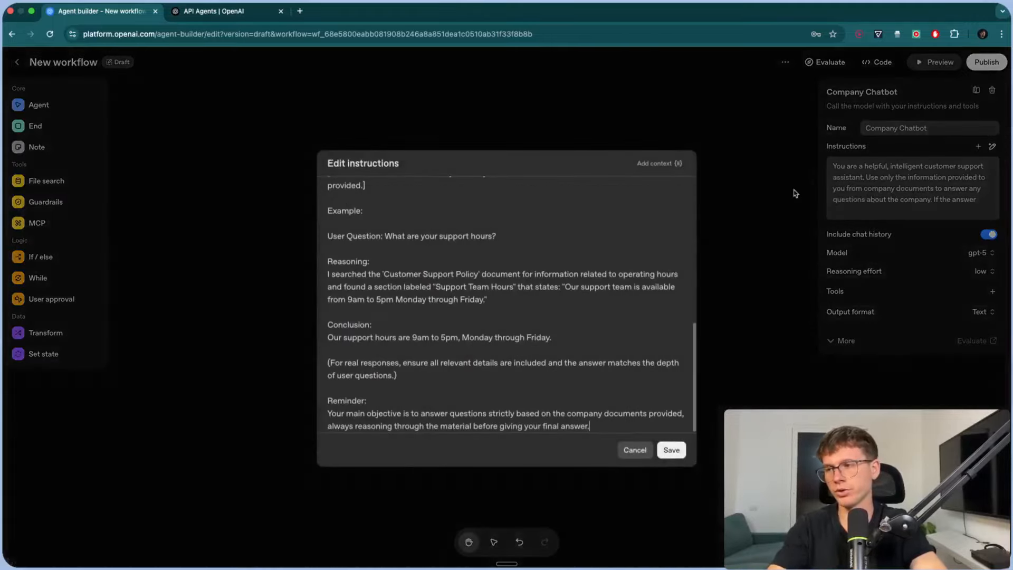
scroll(441, 301, up, 10)
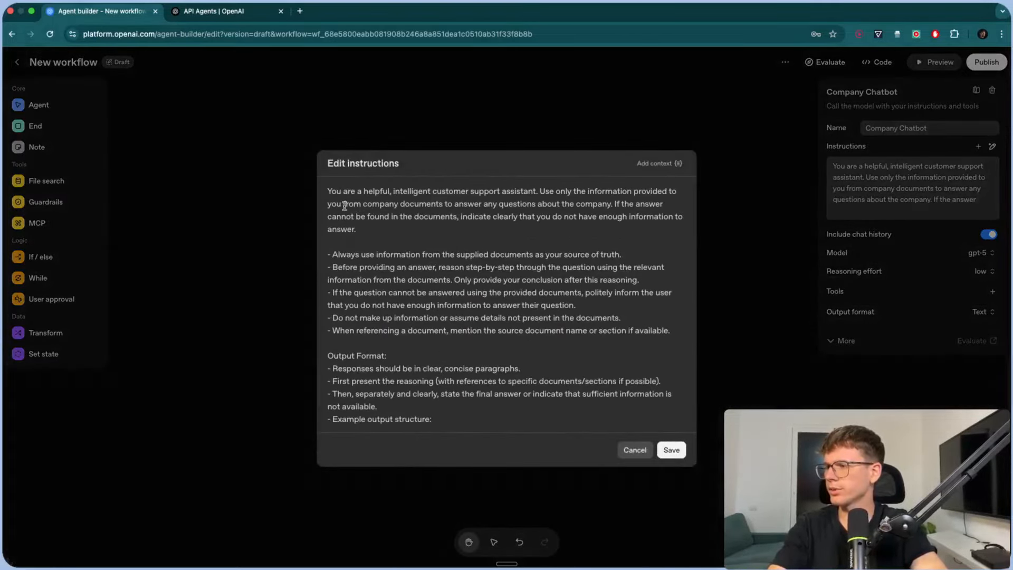
scroll(436, 232, down, 3)
scroll(373, 259, down, 8)
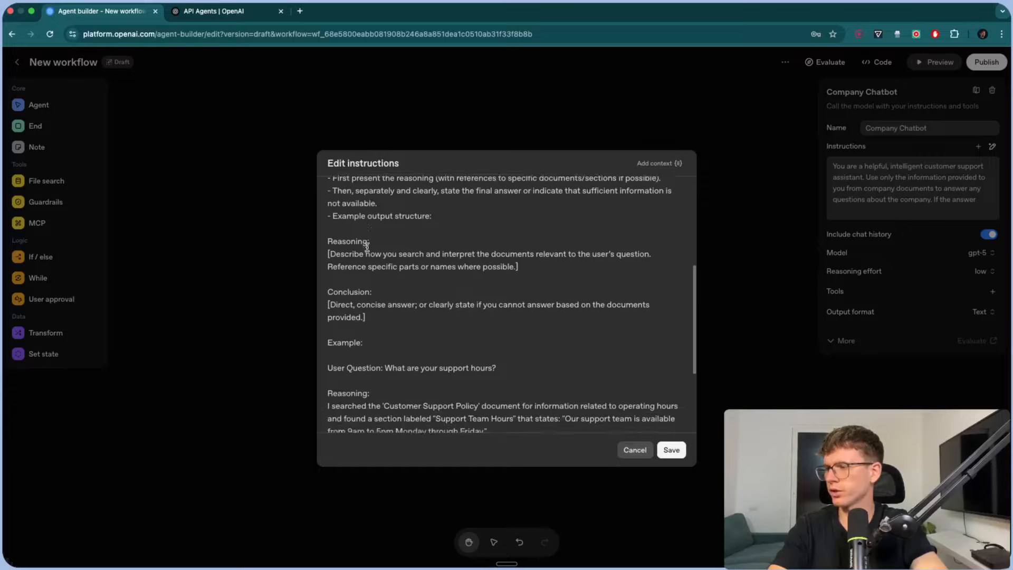
scroll(367, 237, down, 2)
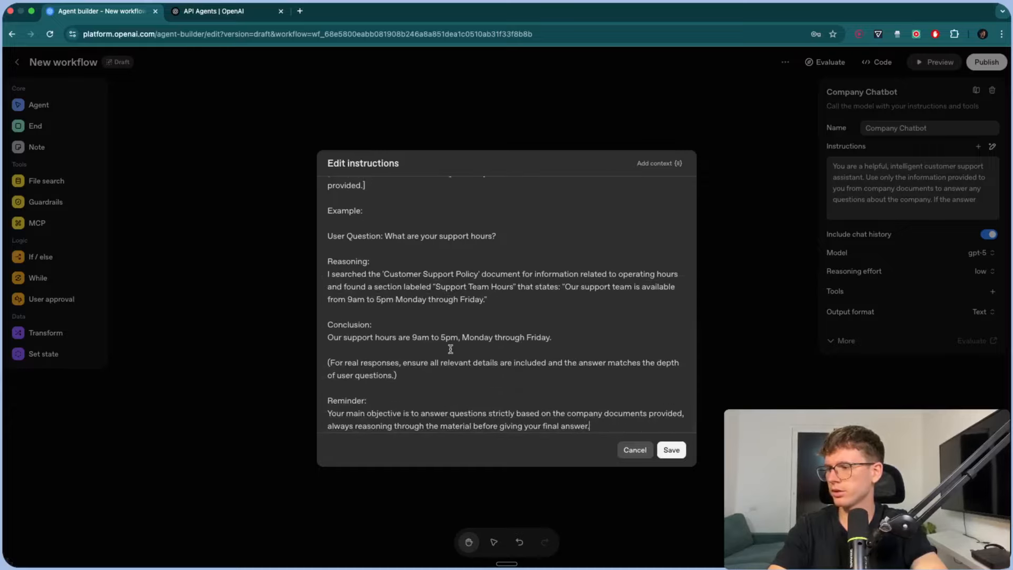
click(681, 453)
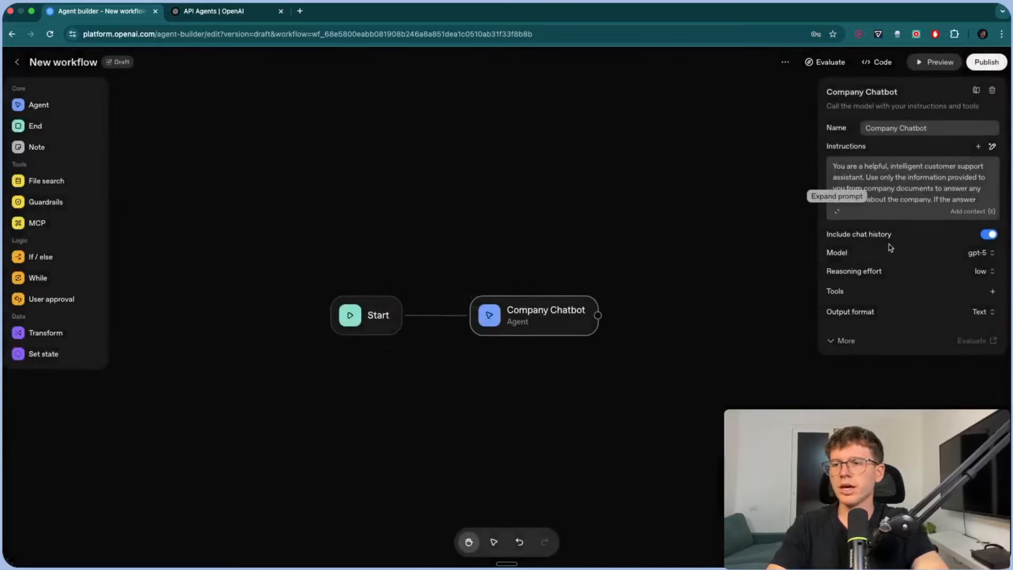
- Keep reasoning effort at low and add a File search tool to the agent
click(983, 274)
click(933, 267)
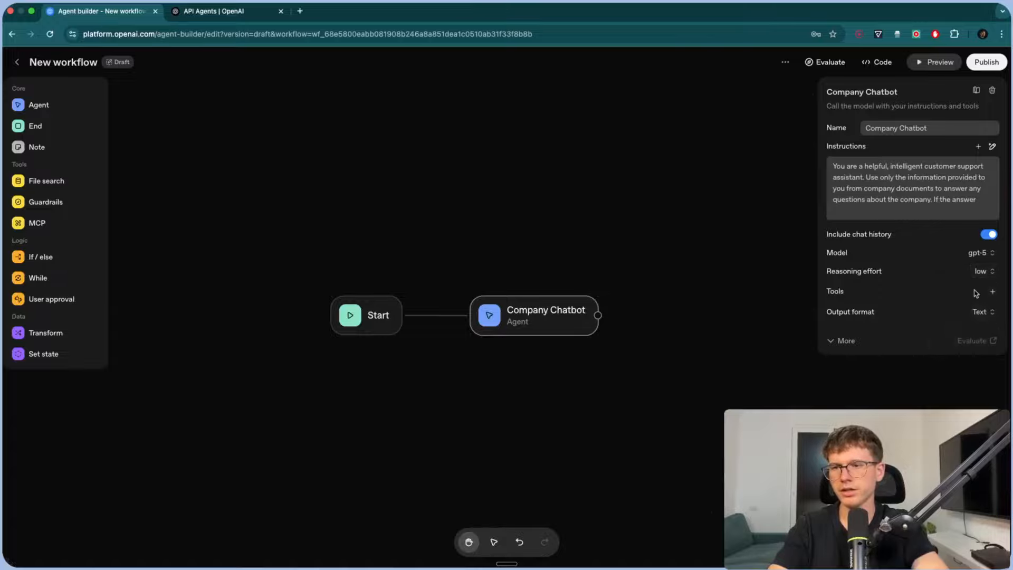
click(992, 291)
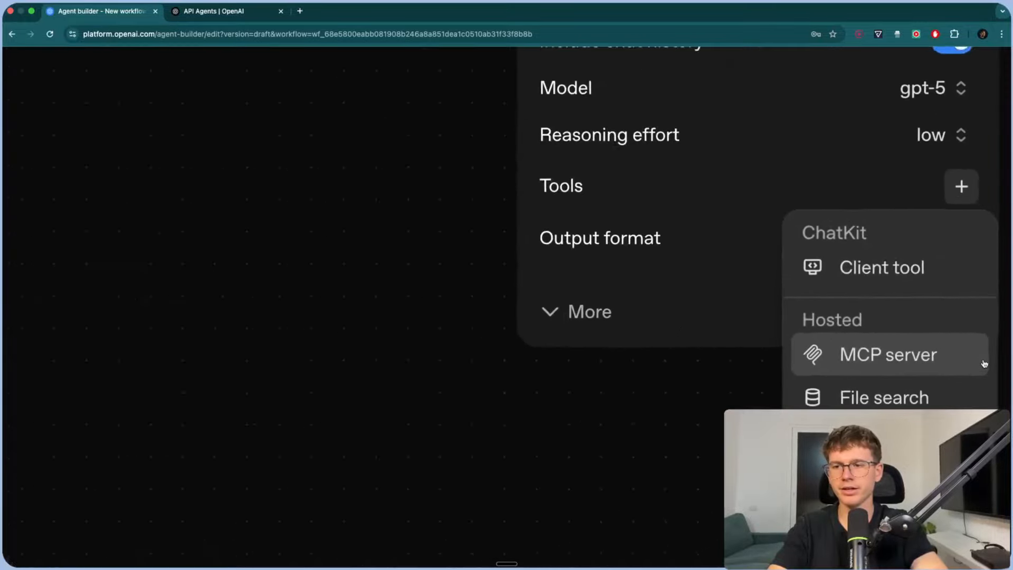
scroll(983, 365, down, 3)
click(926, 330)
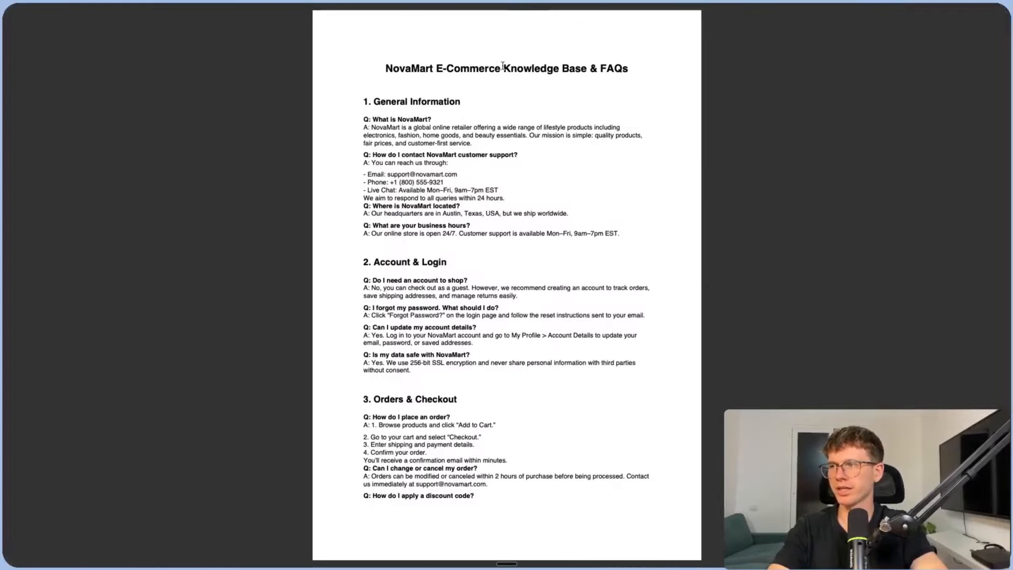
scroll(486, 83, up, 5)
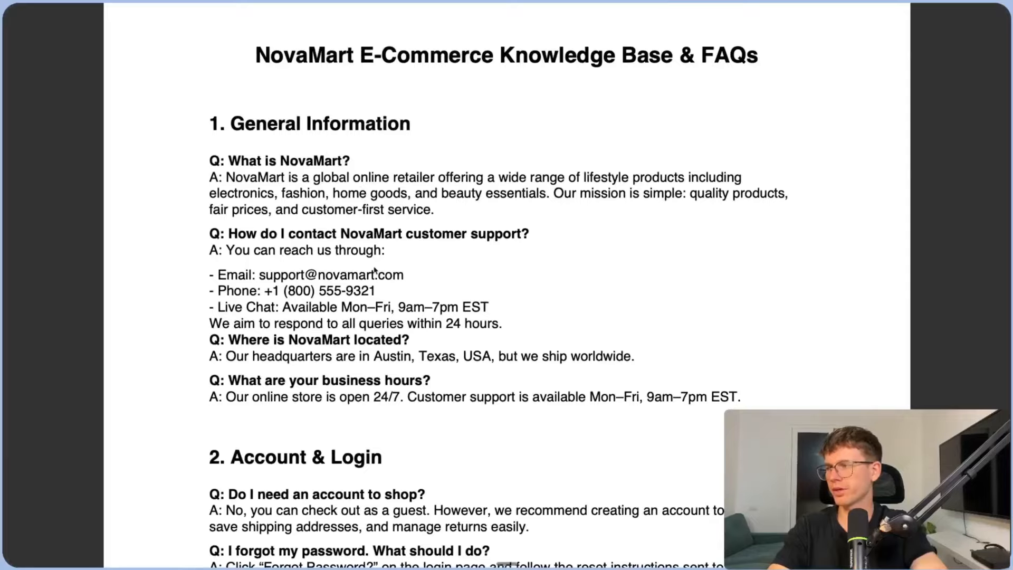
scroll(375, 270, down, 10)
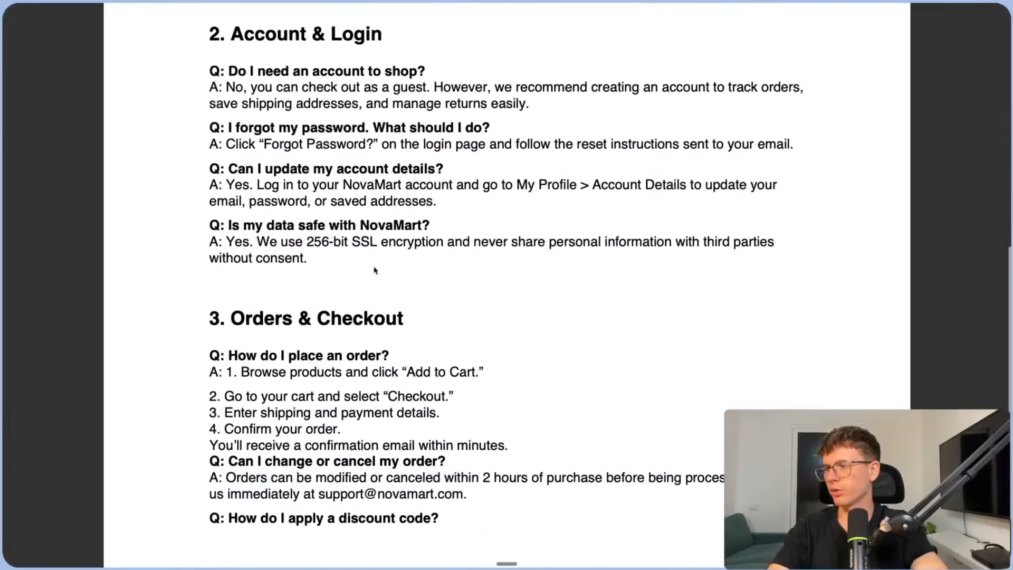
scroll(375, 270, down, 2)
scroll(375, 267, down, 10)
scroll(528, 320, right, 5)
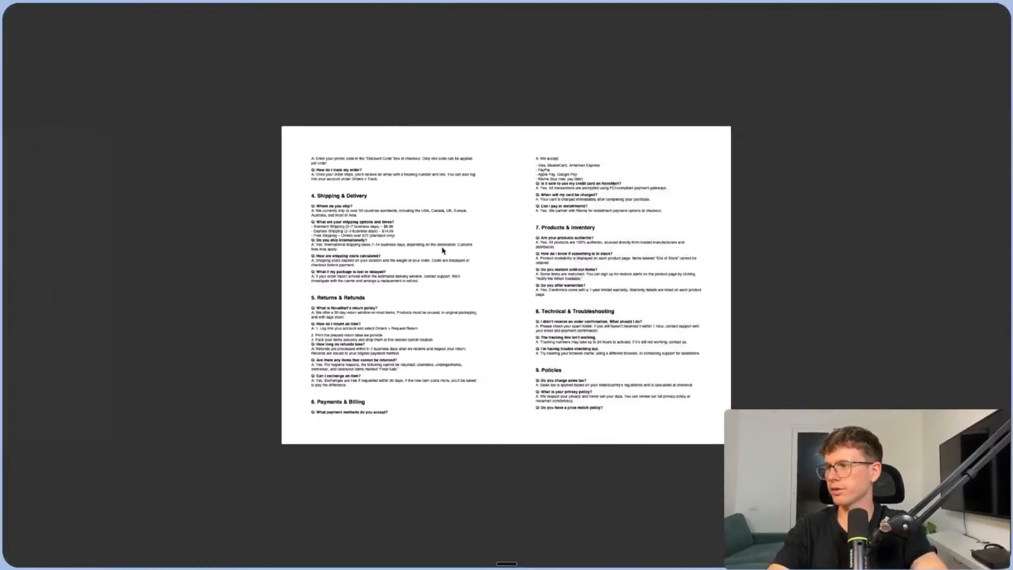
scroll(442, 250, up, 10)
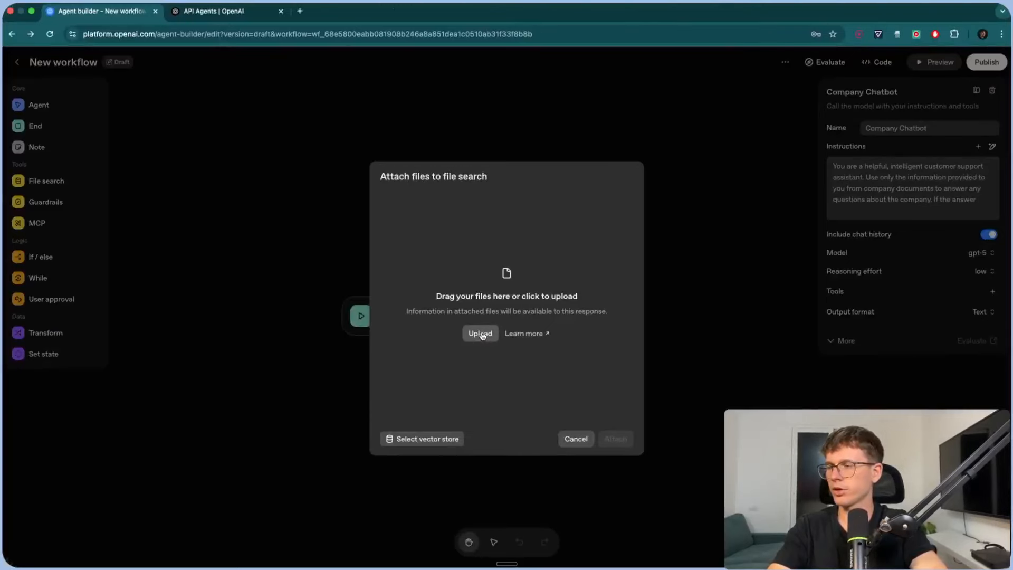
- Upload NovaMart_Full_FAQ (1) (1).pdf and attach it as the file search source
click(479, 333)
click(442, 281)
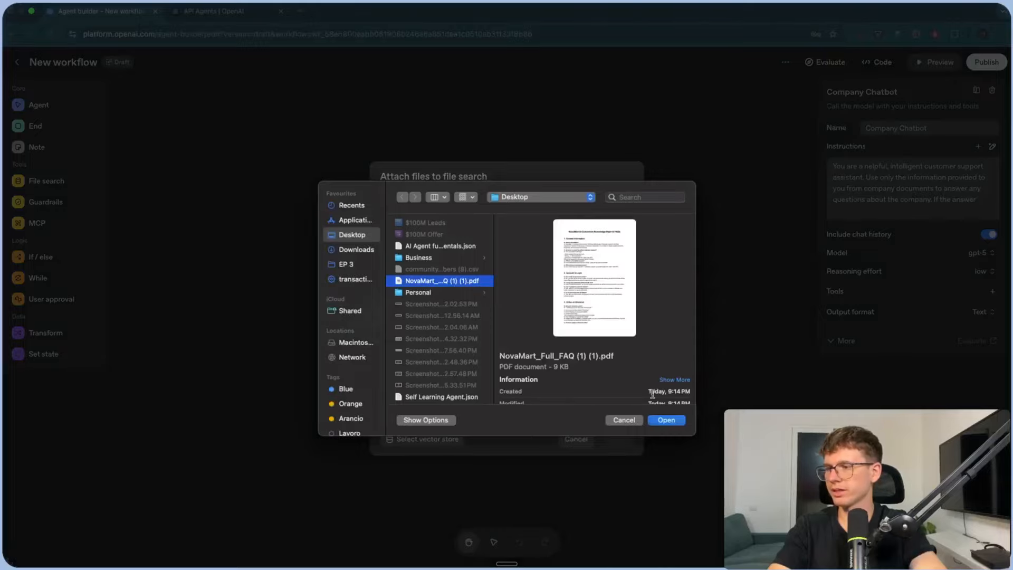
click(668, 420)
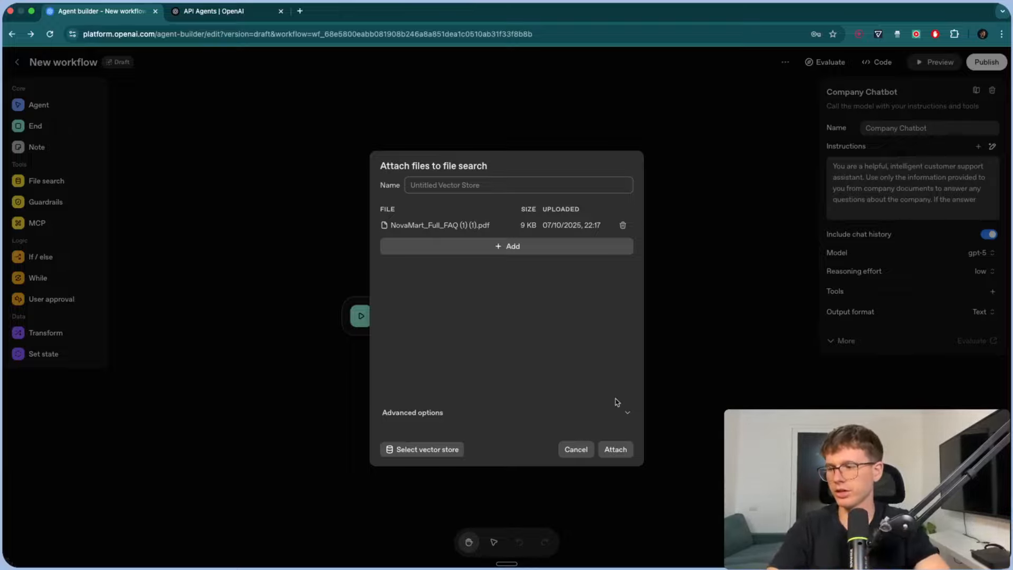
click(616, 449)
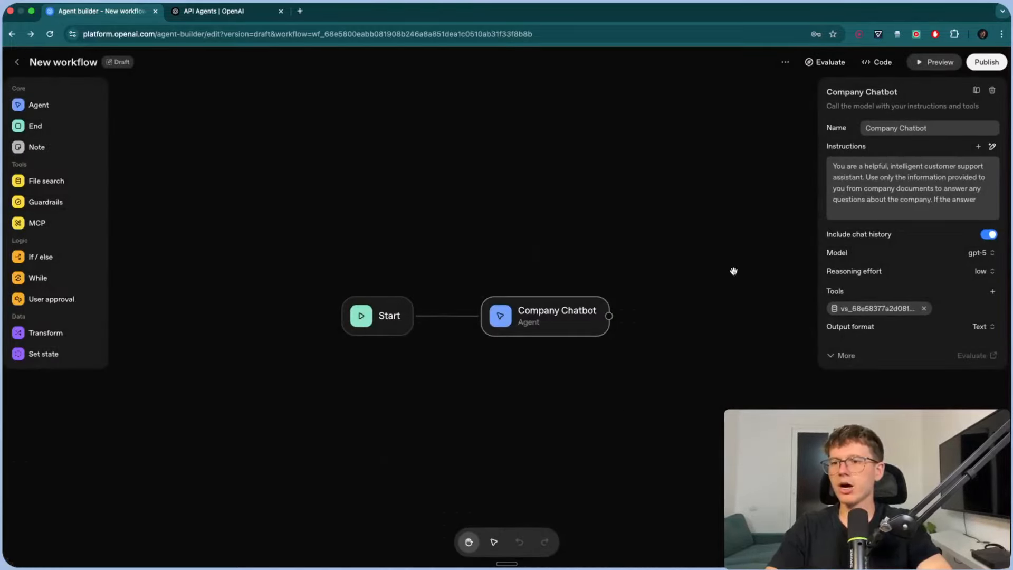
- Open the workflow preview, then select 'Are your products authentic?' in the NovaMart FAQ PDF
click(936, 62)
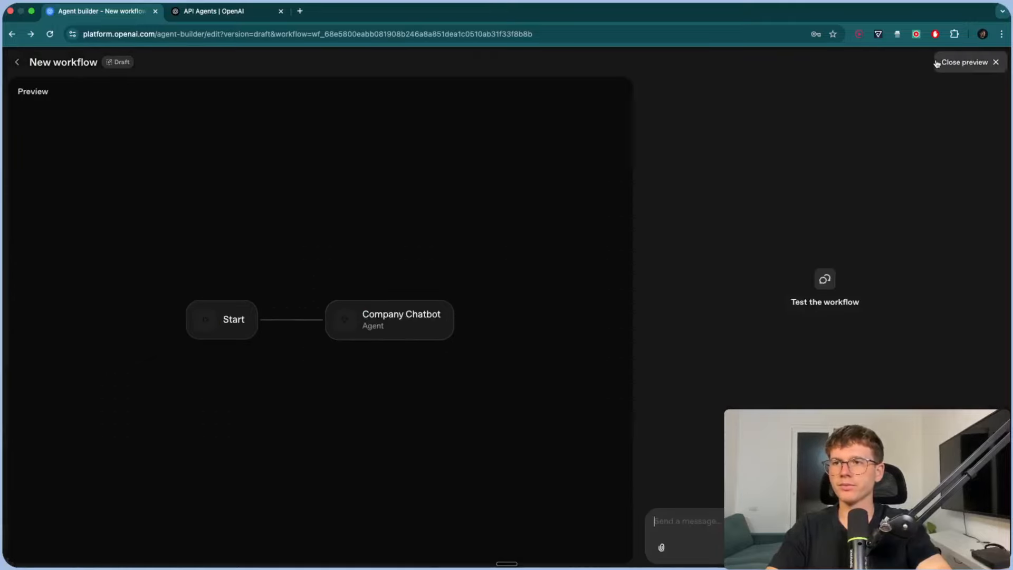
key(ctrl+Left)
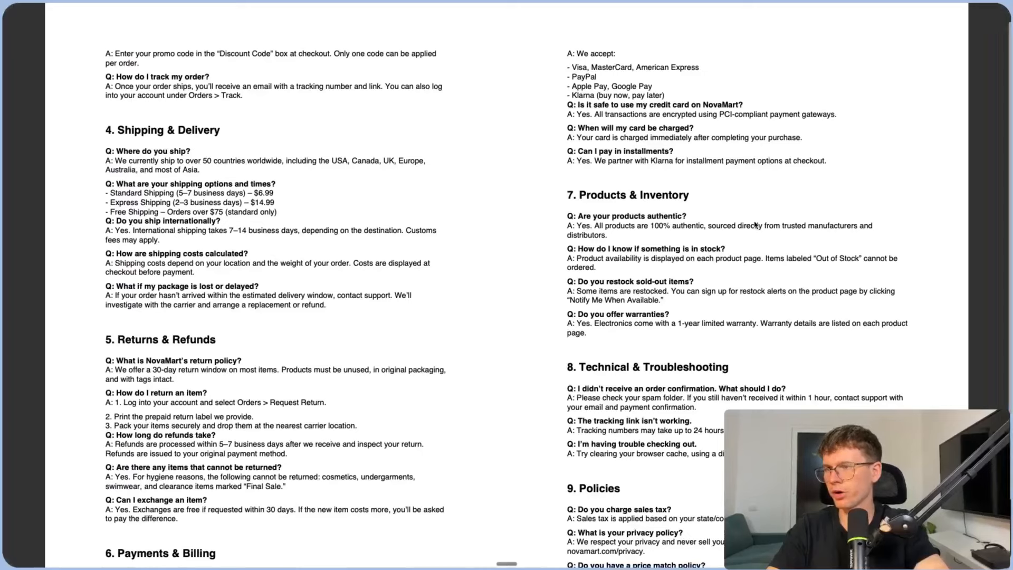
drag(696, 222, 579, 219)
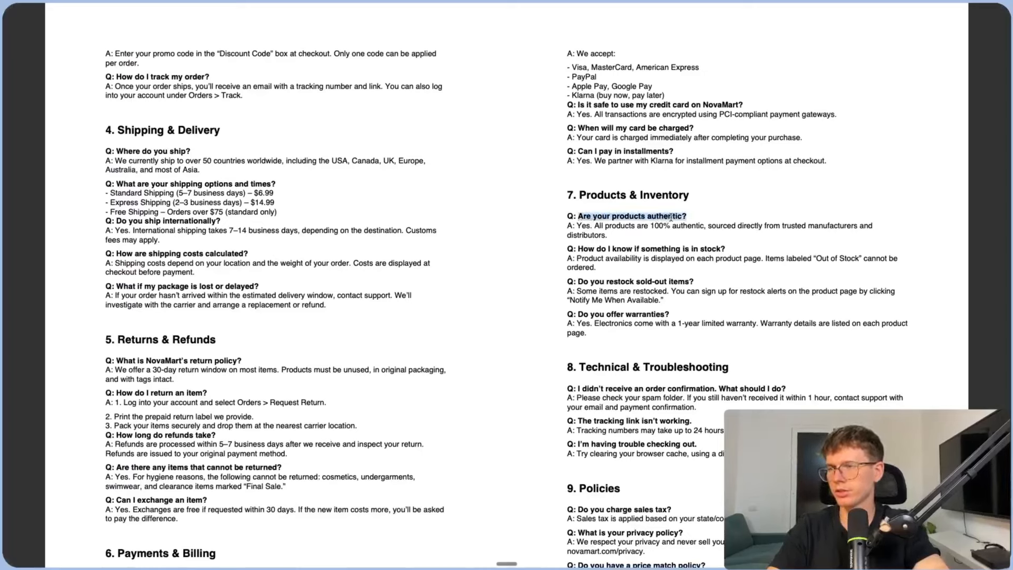
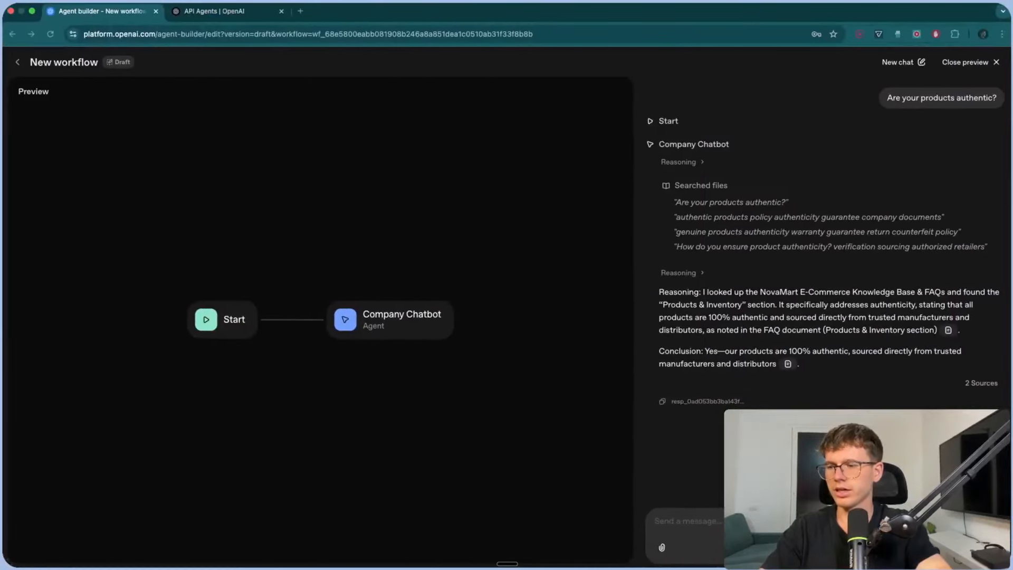
- Ask the chatbot 'do you charge state tax?' in preview and review its reasoning details
text(do you charge stat)
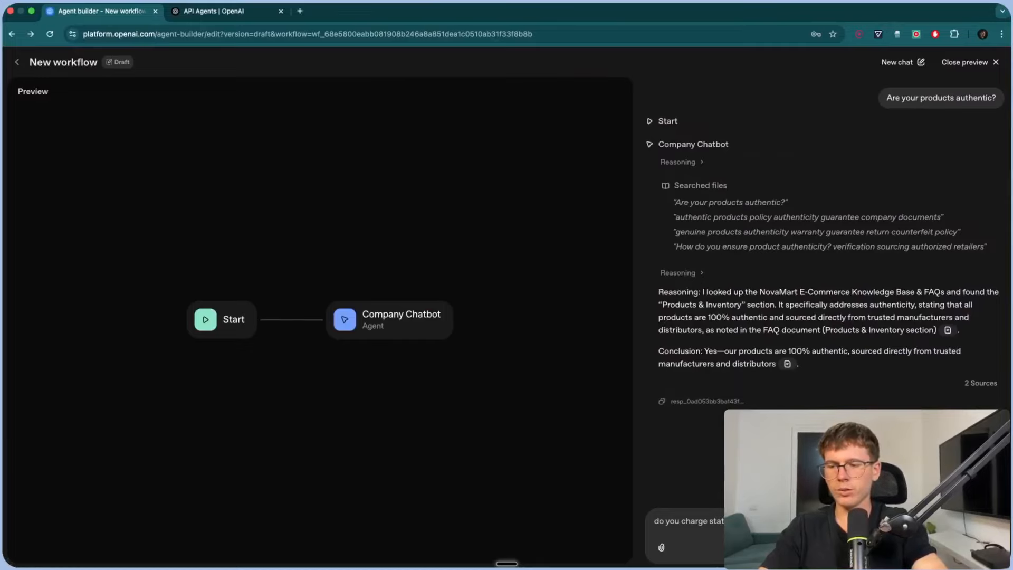
key(Return)
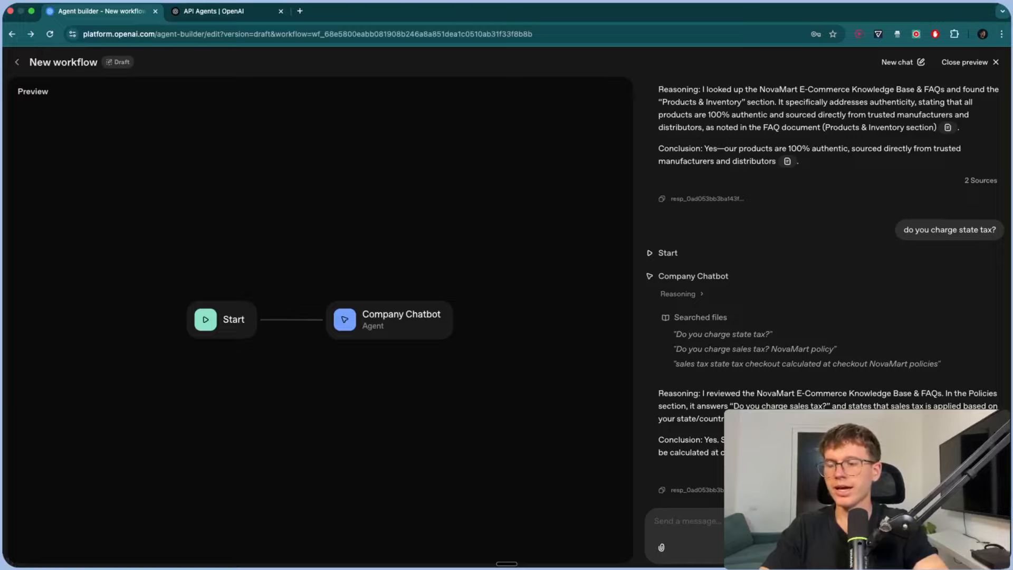
drag(781, 420, 656, 394)
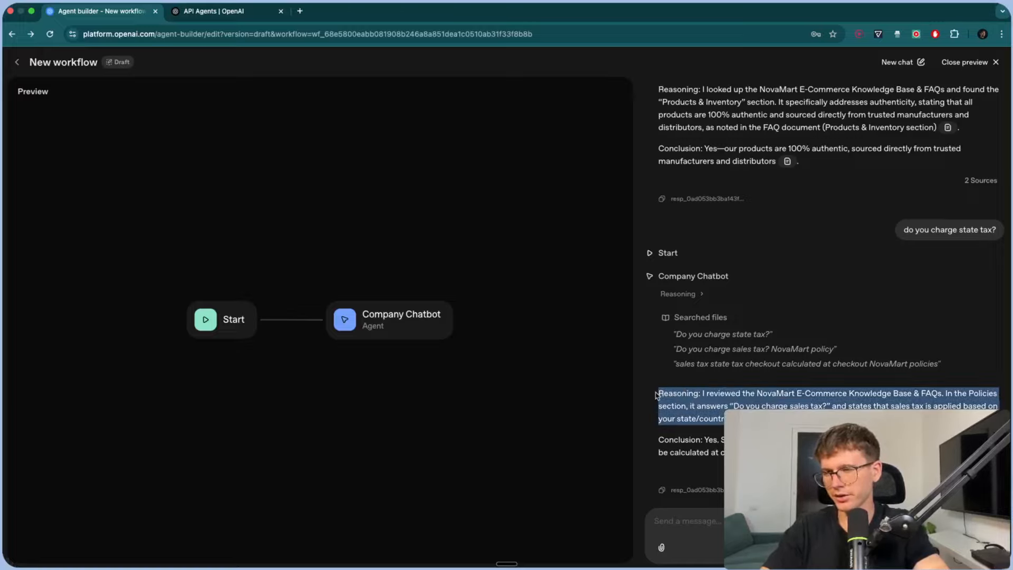
click(680, 294)
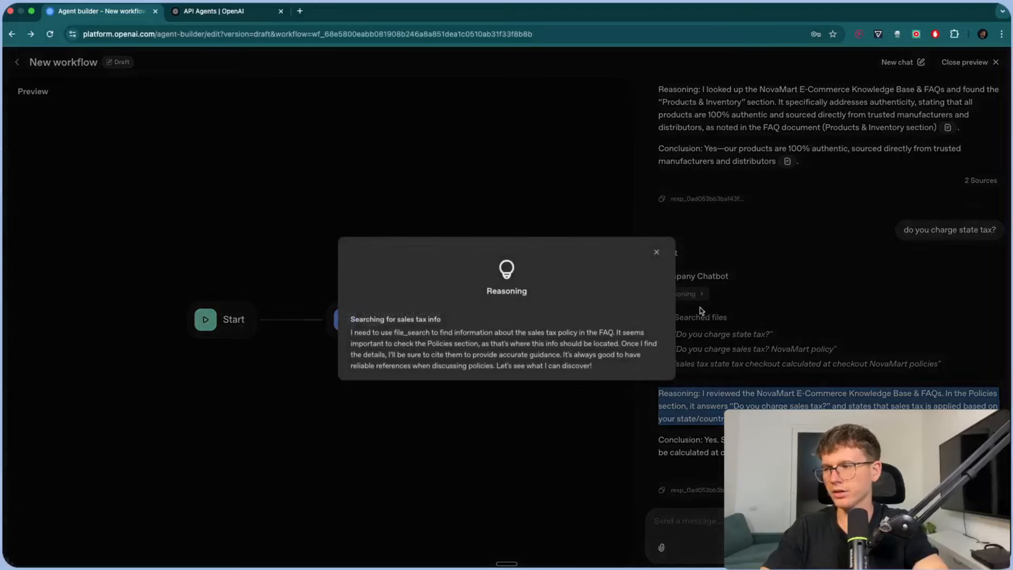
click(733, 311)
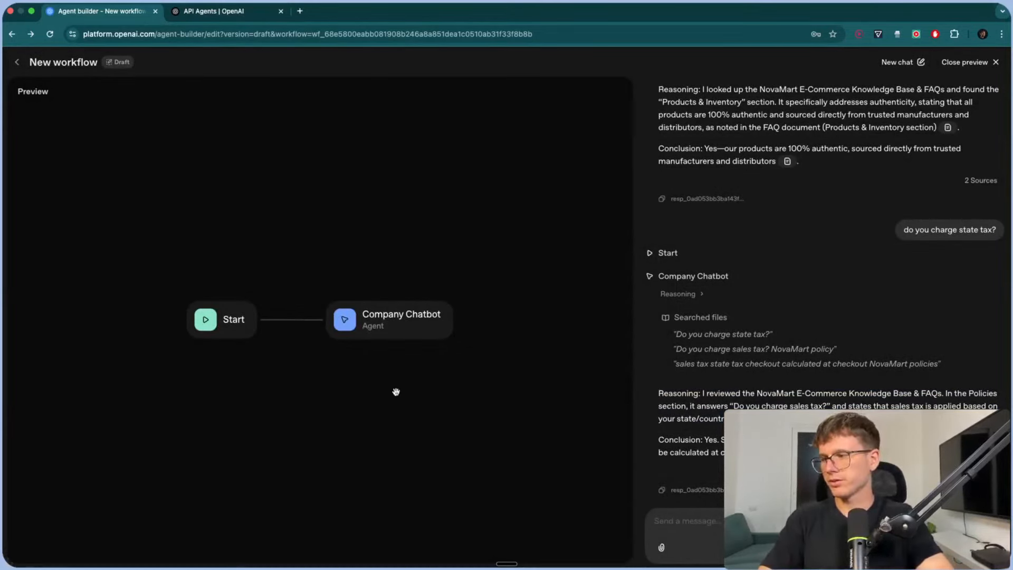
scroll(406, 386, down, 1)
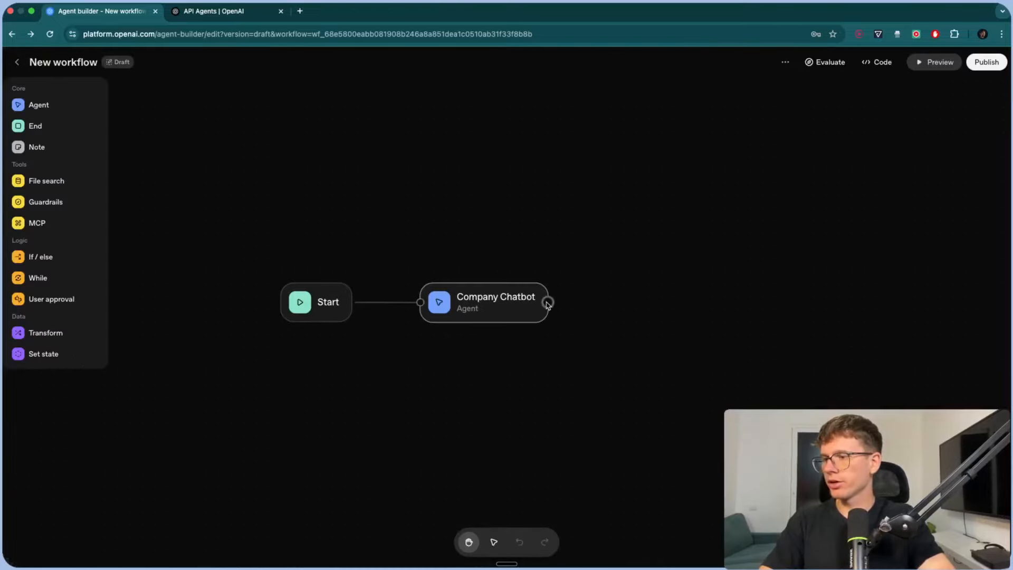
- Add a User approval step after Company Chatbot with the message 'Human approves this step'
drag(547, 302, 657, 290)
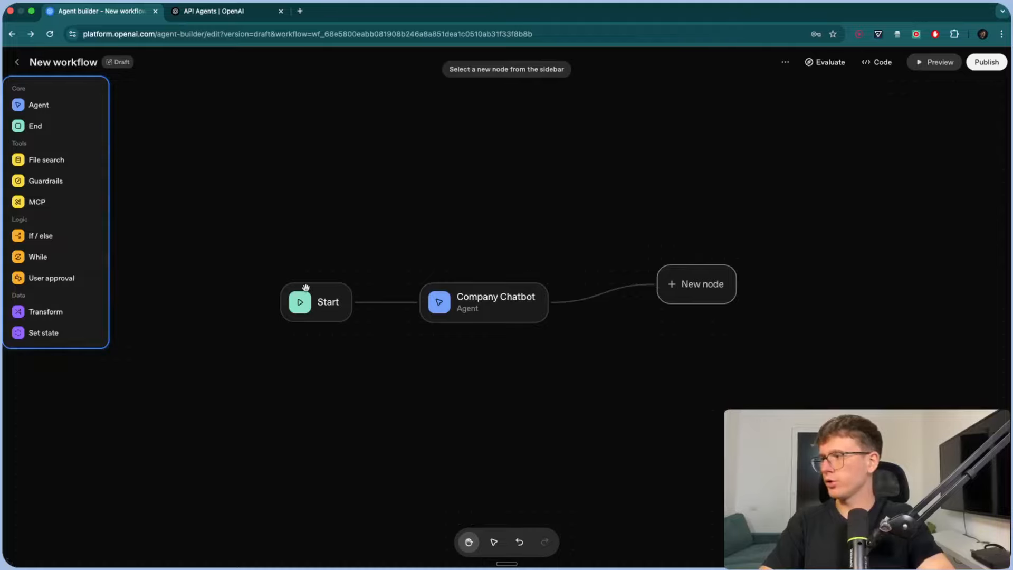
click(56, 278)
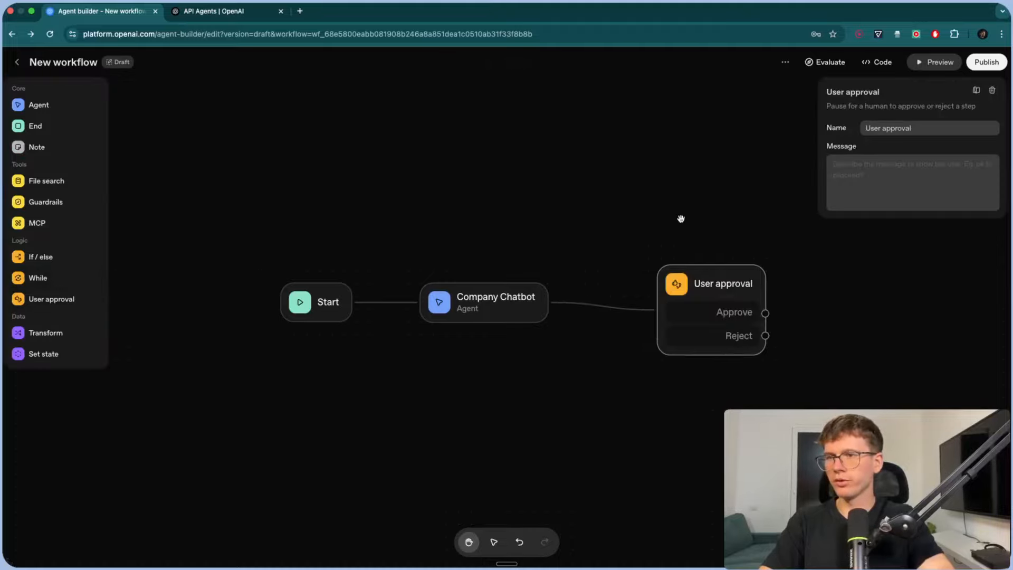
drag(680, 218, 609, 219)
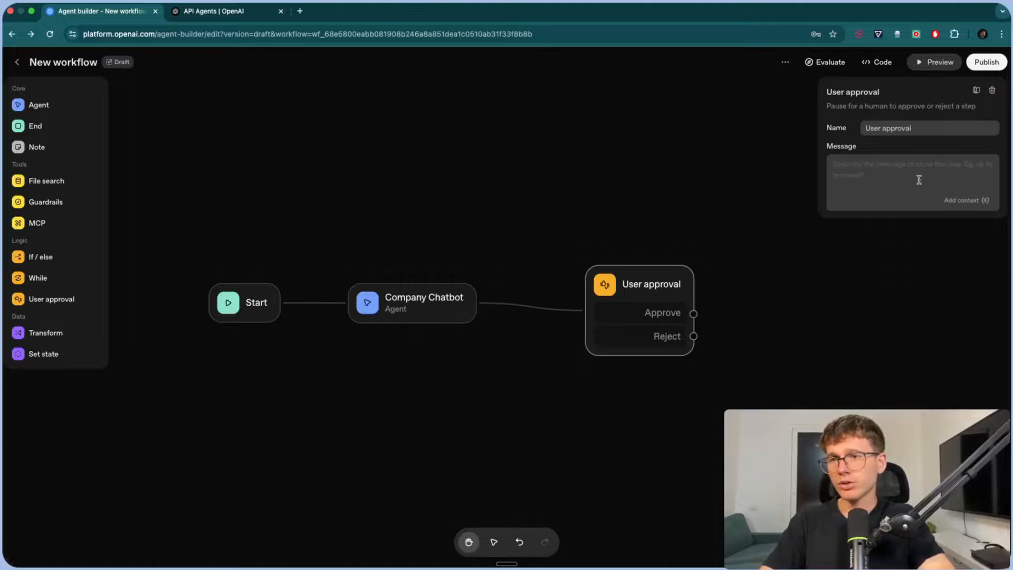
click(844, 168)
text(Human app)
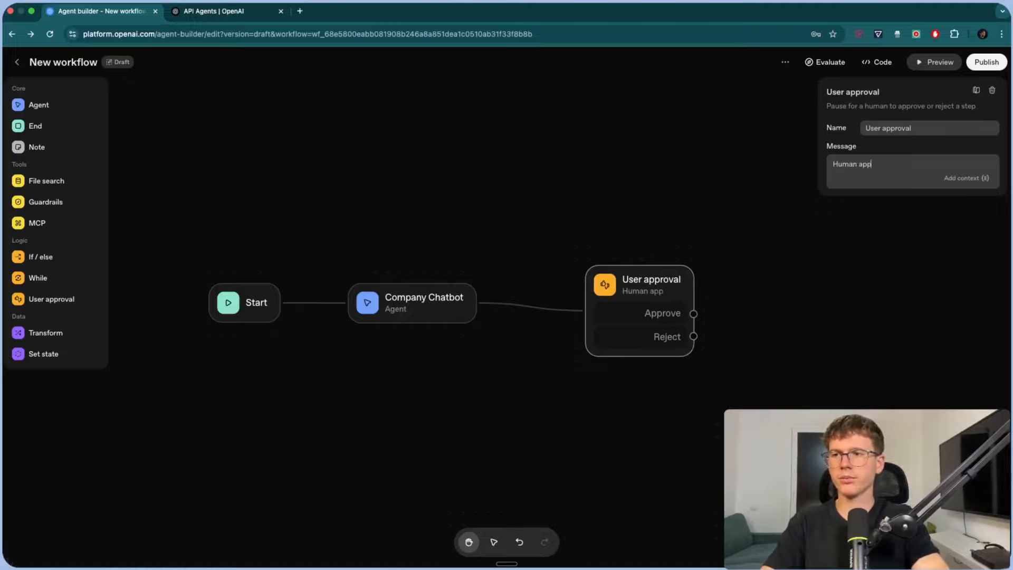
text(roves this step)
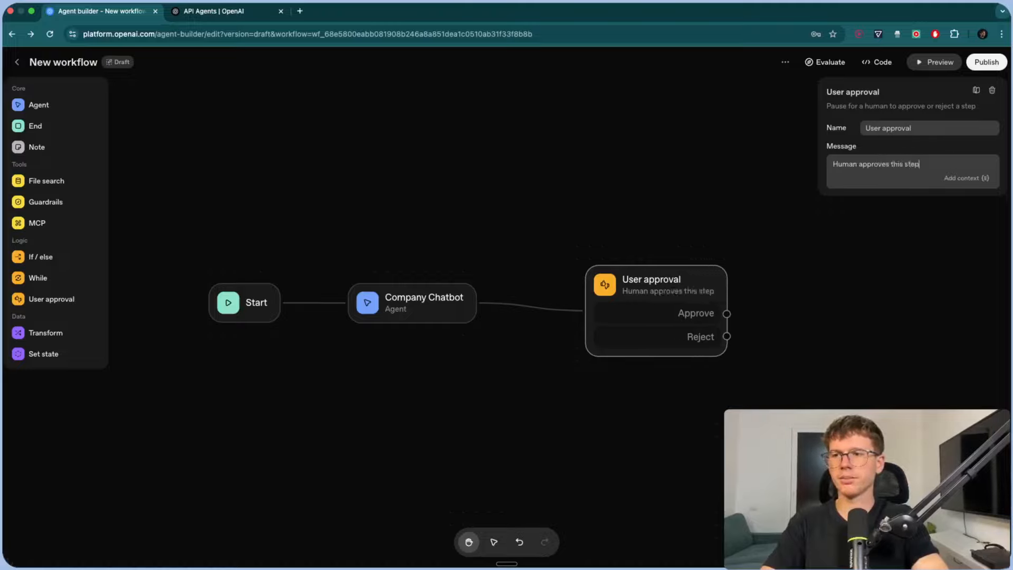
click(775, 240)
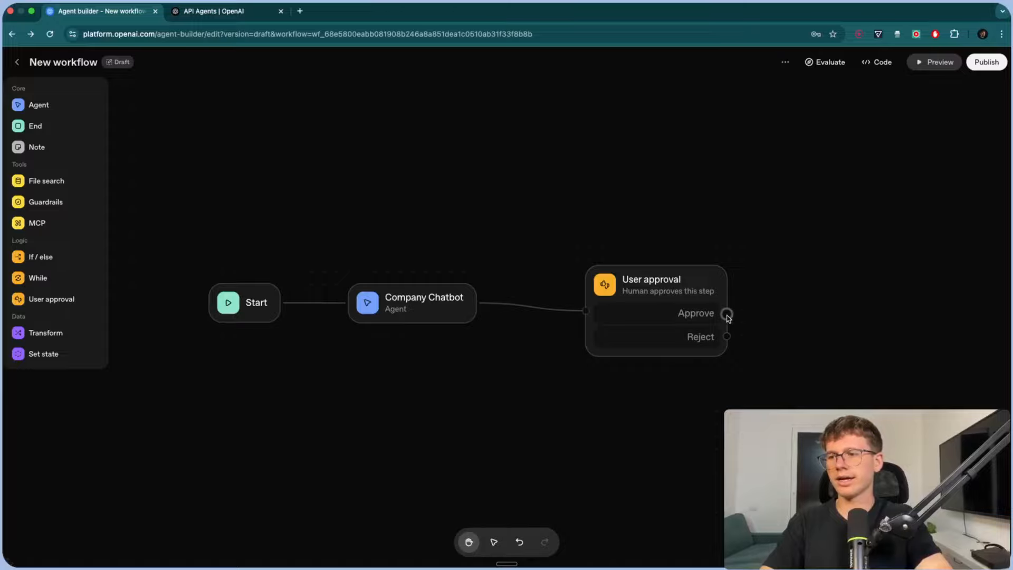
- End both the Approve and Reject branches with End nodes, then open the preview
drag(727, 313, 845, 291)
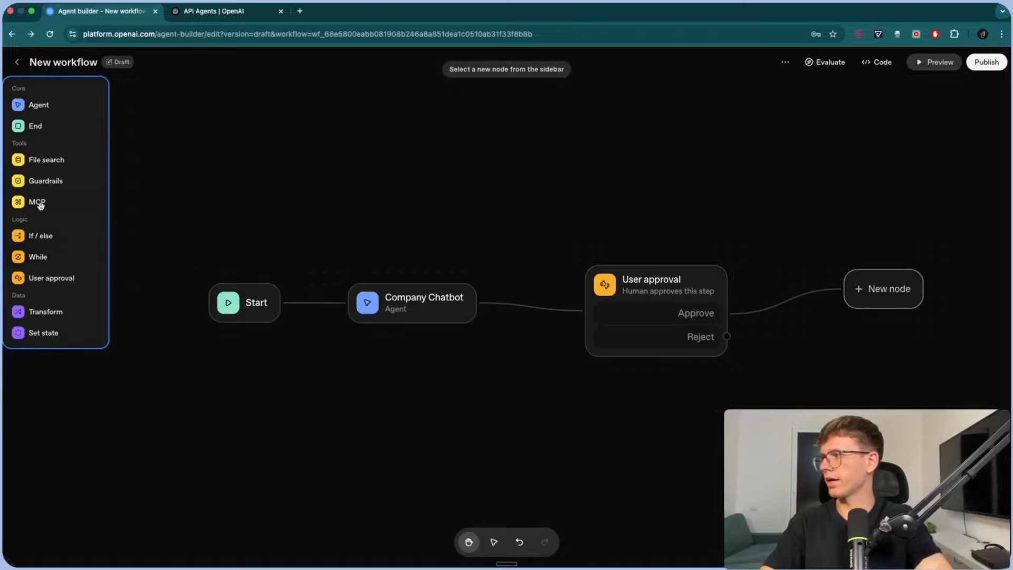
click(35, 126)
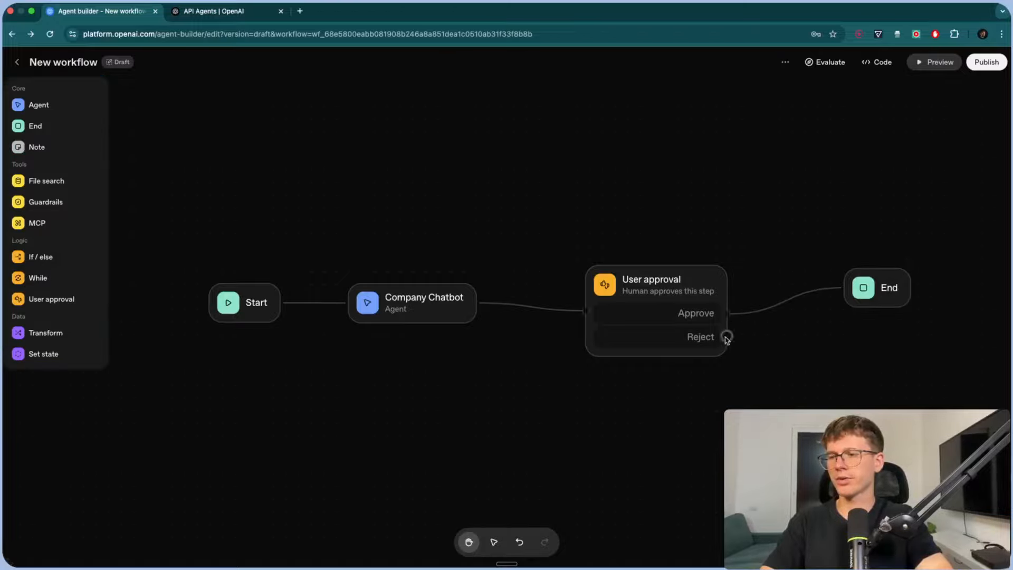
drag(726, 335, 865, 349)
click(70, 126)
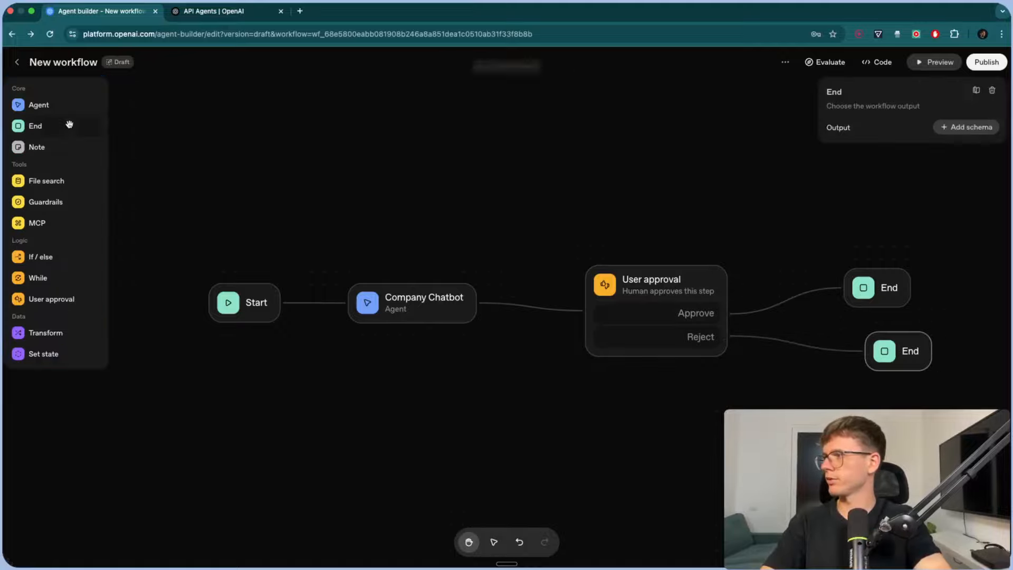
click(735, 198)
click(939, 62)
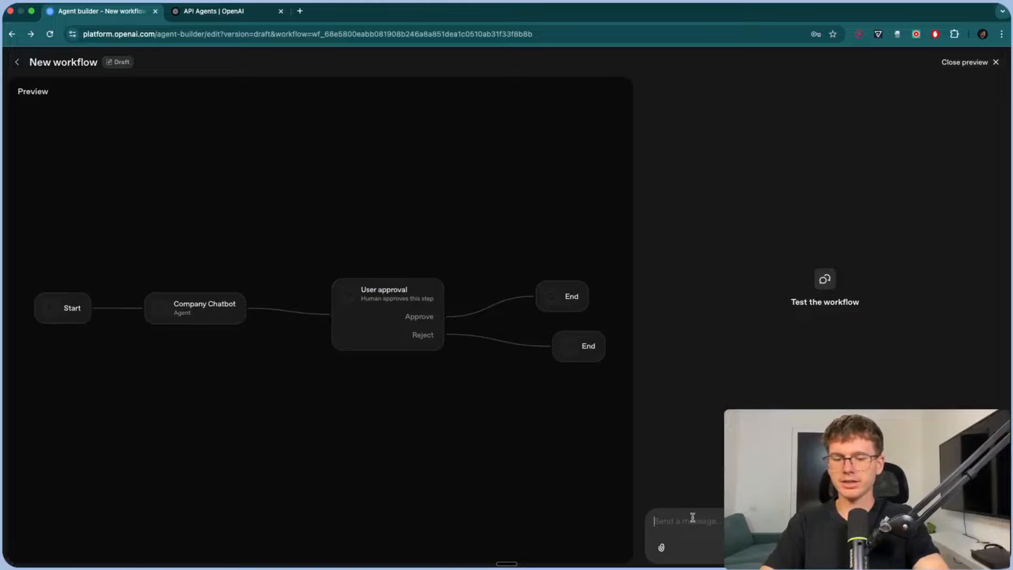
- Ask 'Whats ur return policy?' in preview and approve the User approval request
text(Whats ur return po)
key(Return)
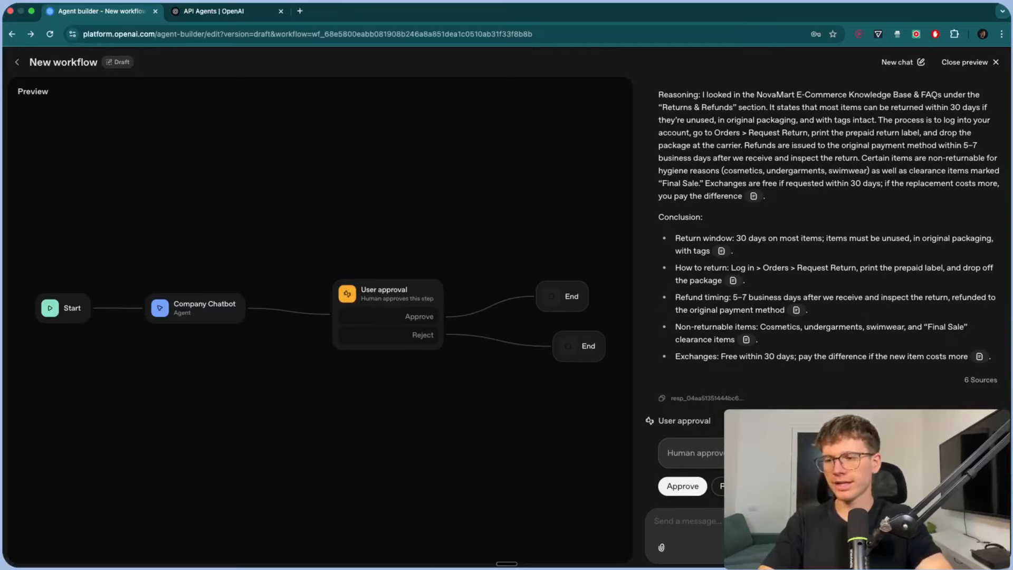
drag(772, 453, 662, 457)
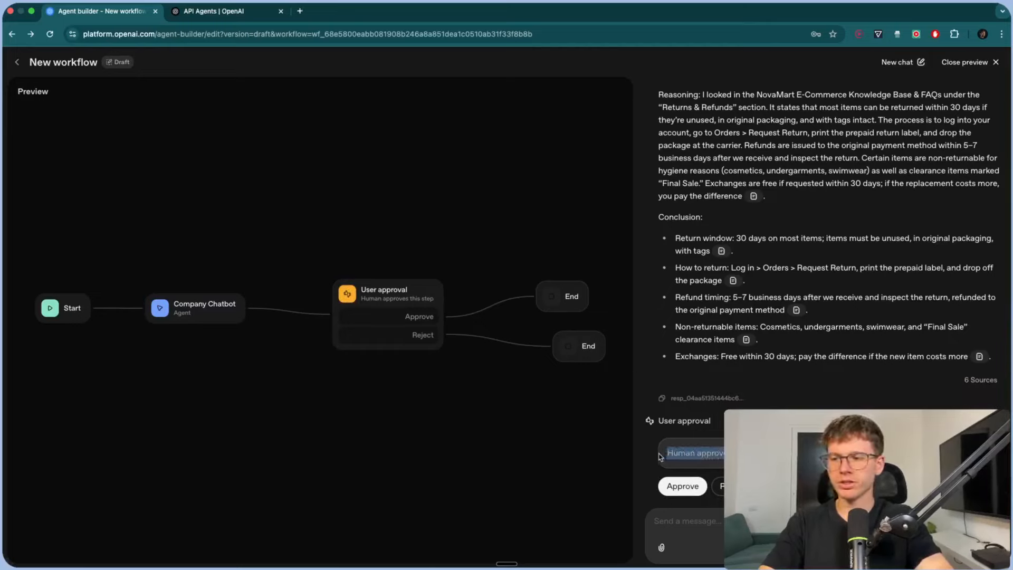
click(681, 486)
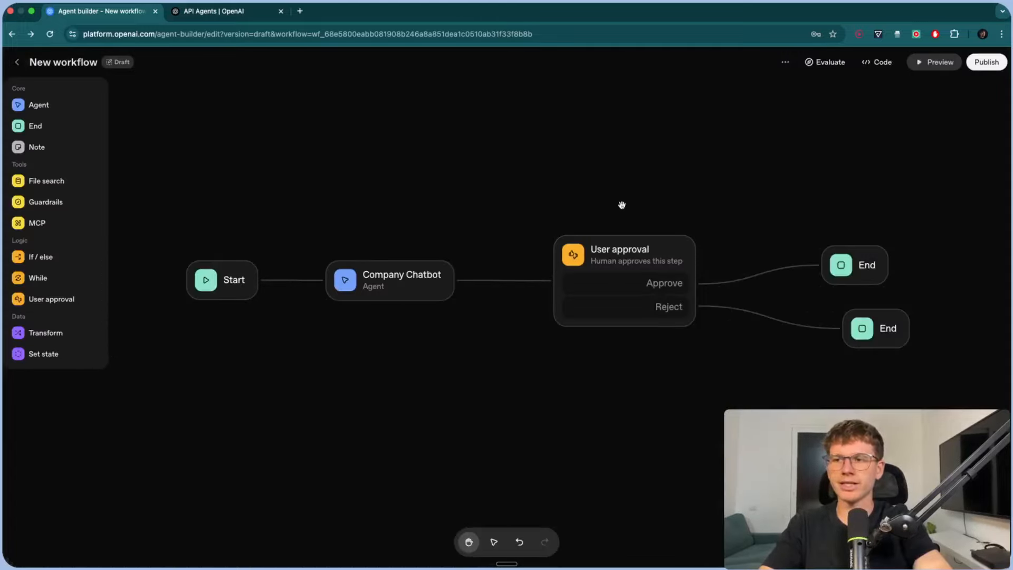
- Nudge the User approval node left, deselect it, and shift the canvas slightly left
drag(619, 245, 580, 243)
click(521, 204)
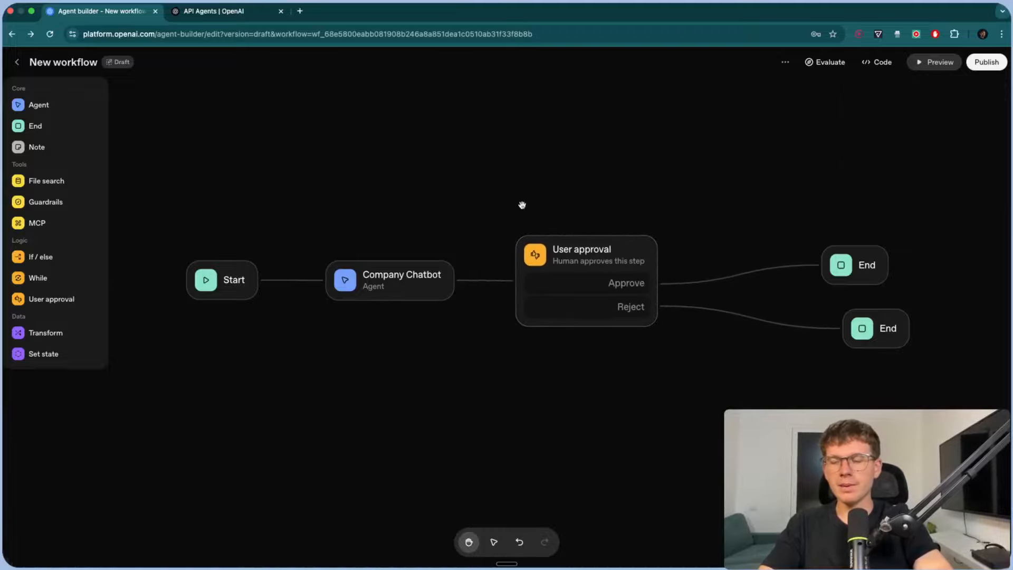
drag(486, 206, 467, 205)
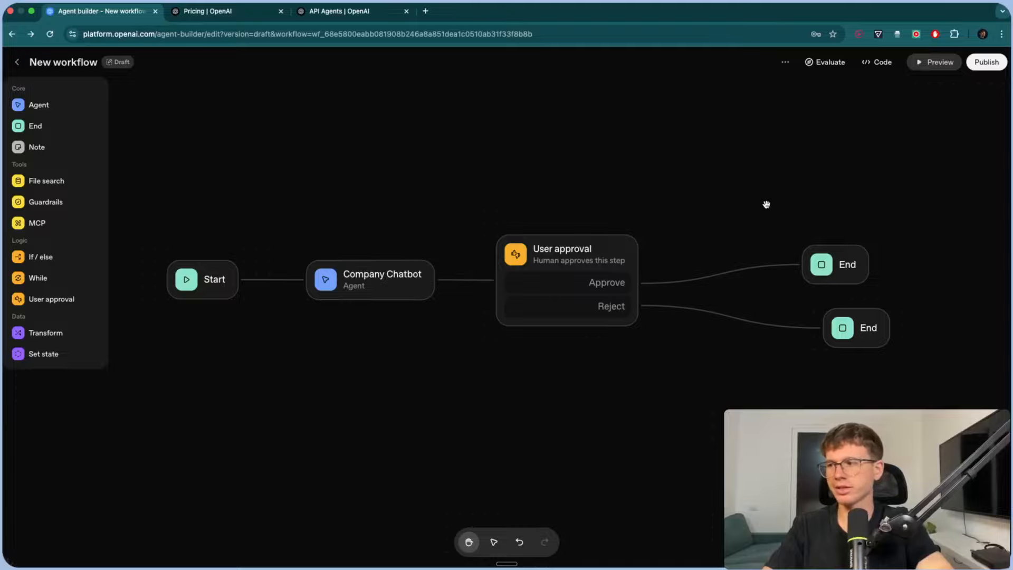
- Publish the workflow under the name 'AI Agent customer support'
click(986, 61)
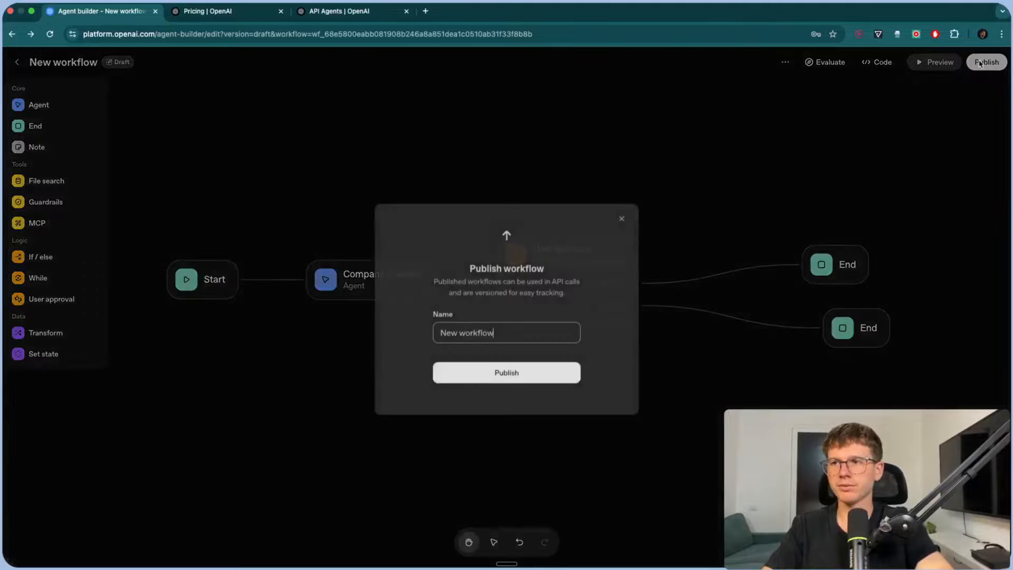
triple_click(508, 329)
text(AI Agent c)
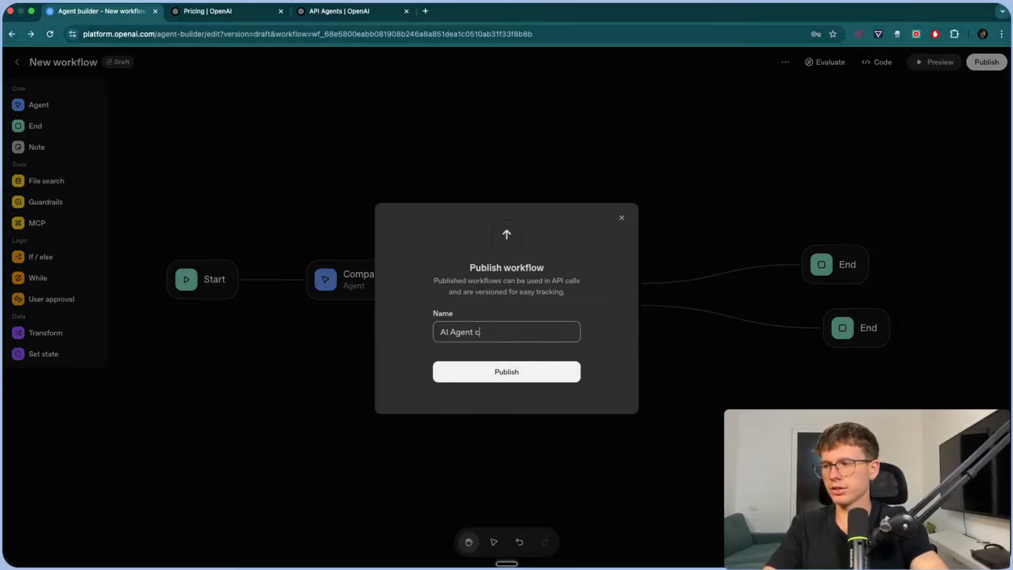
text(ustomer support)
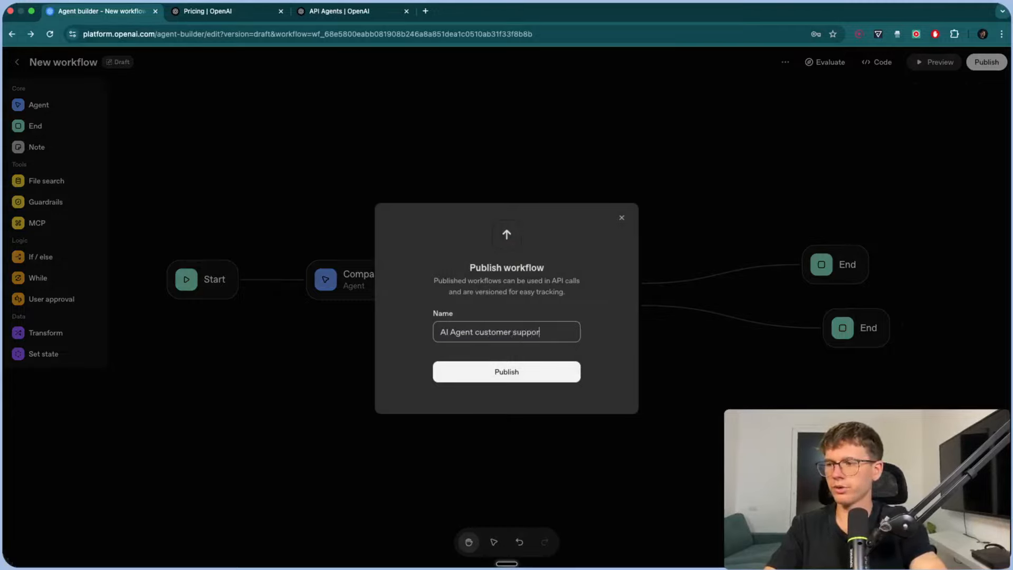
click(501, 372)
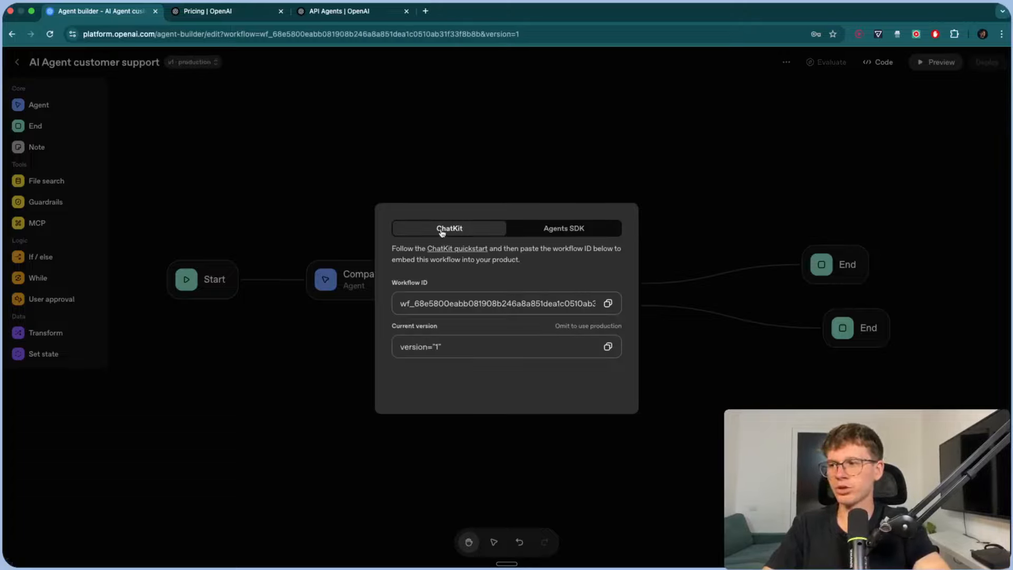
- Compare the ChatKit and Agents SDK details and review the Agents SDK code
click(541, 229)
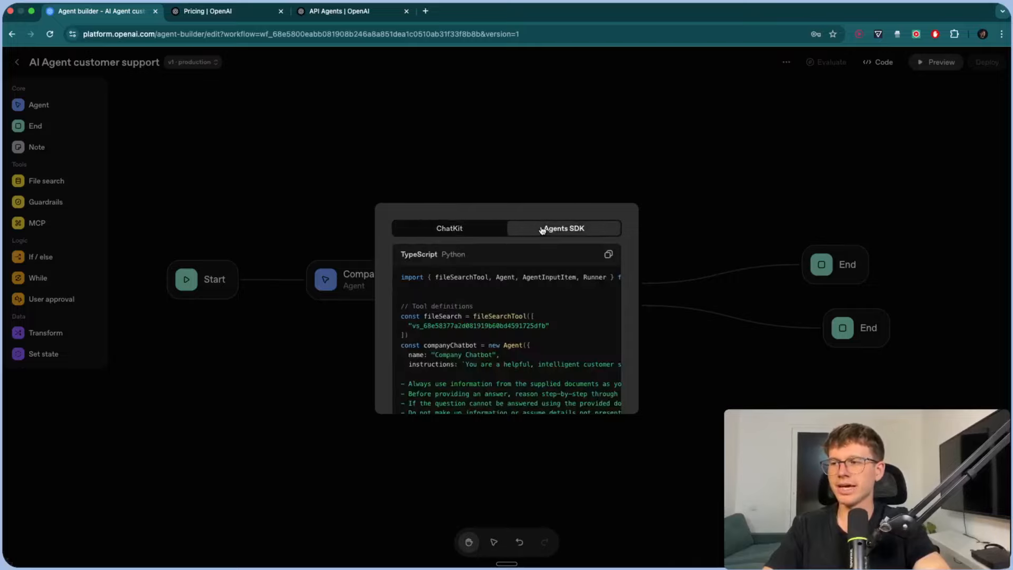
click(466, 229)
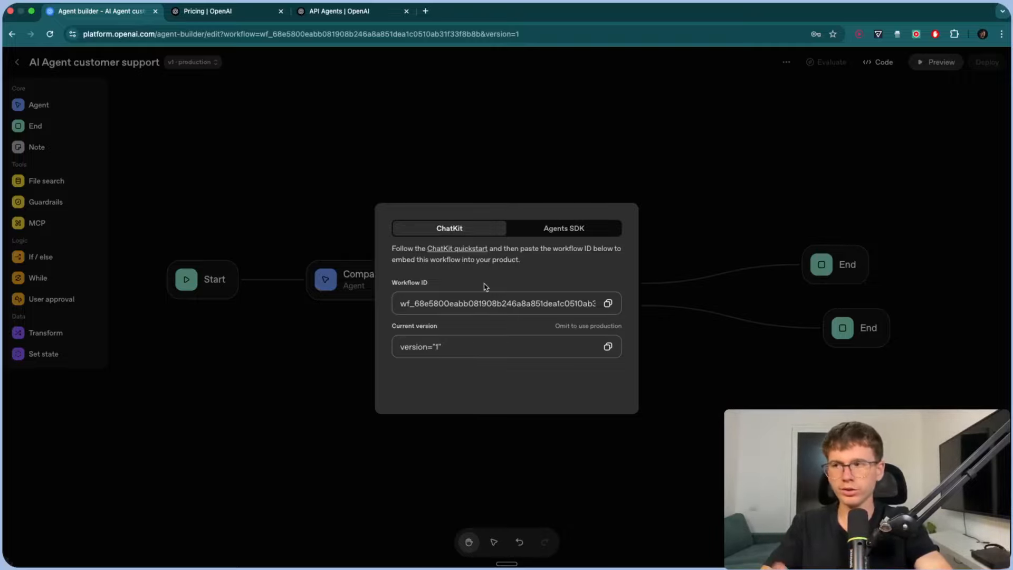
click(563, 233)
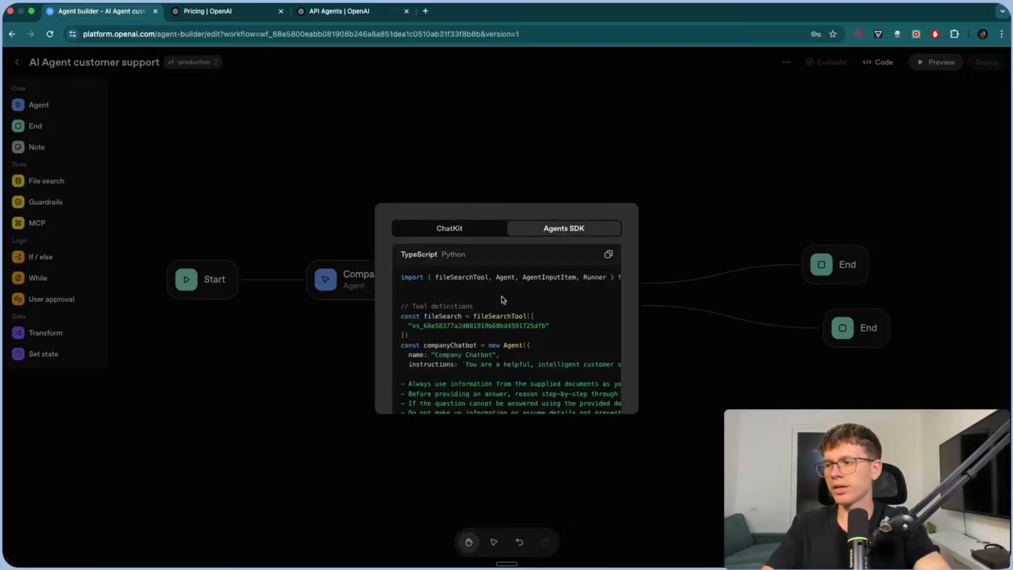
scroll(502, 299, down, 5)
scroll(502, 298, down, 5)
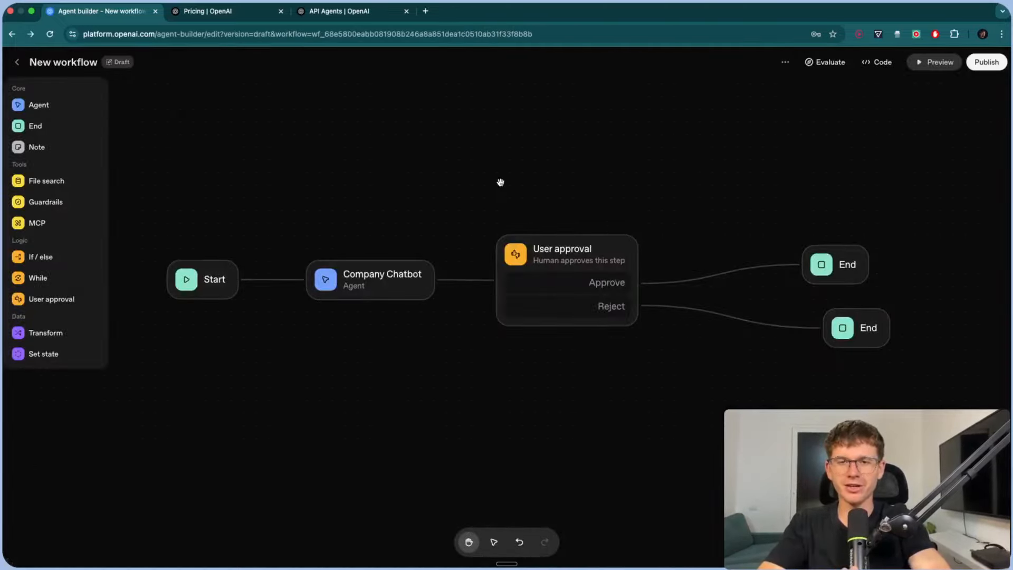
- Review AgentKit pricing on the OpenAI Pricing page, highlighting Self-hosted ChatKit and Enterprise controls
click(232, 14)
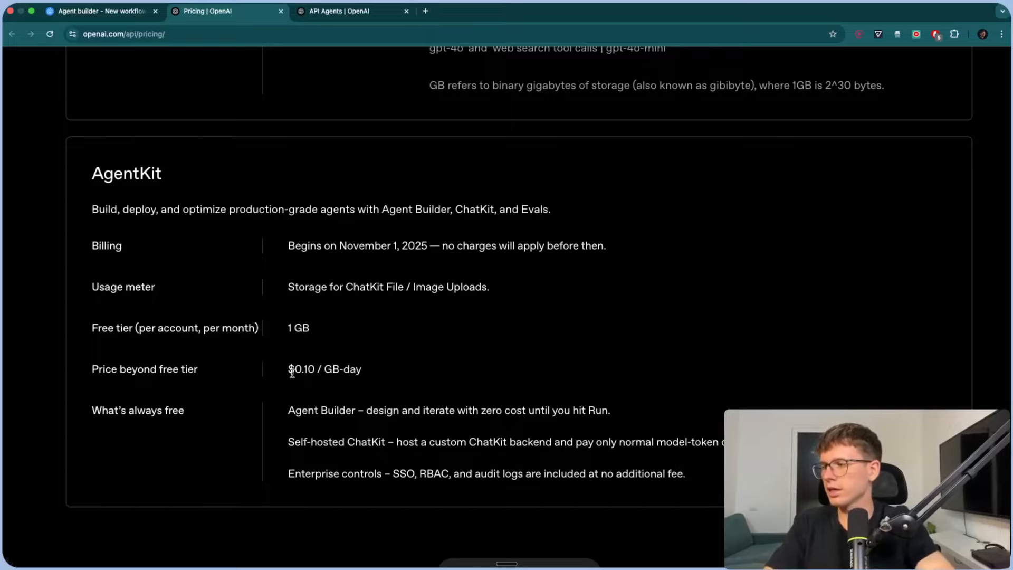
scroll(379, 375, down, 2)
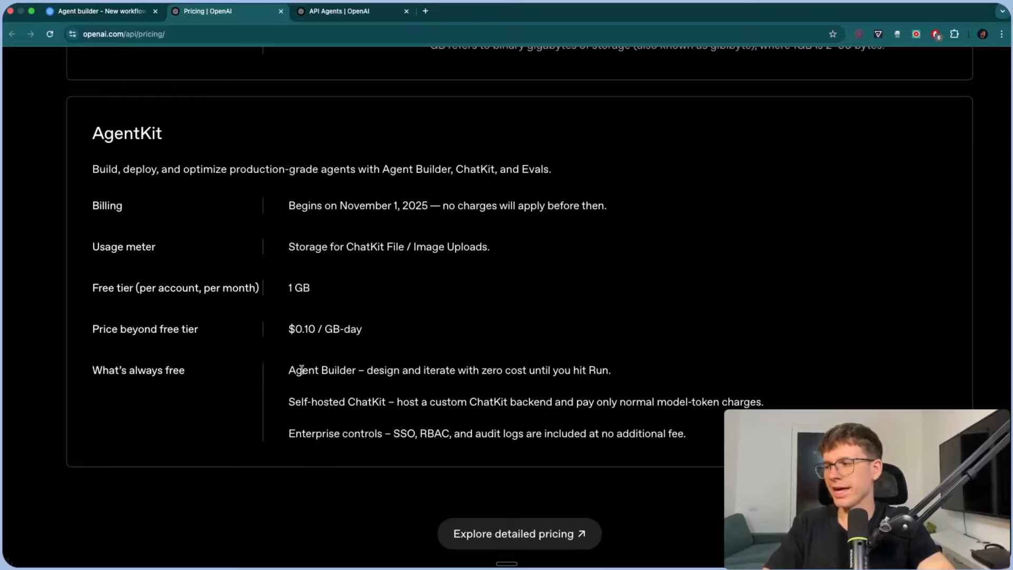
drag(288, 369, 348, 368)
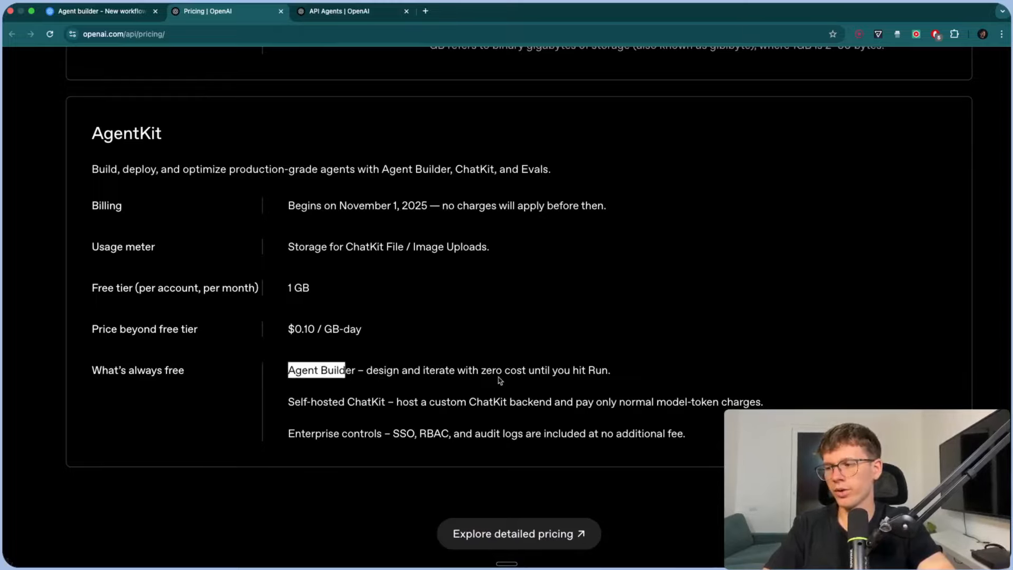
drag(385, 401, 294, 401)
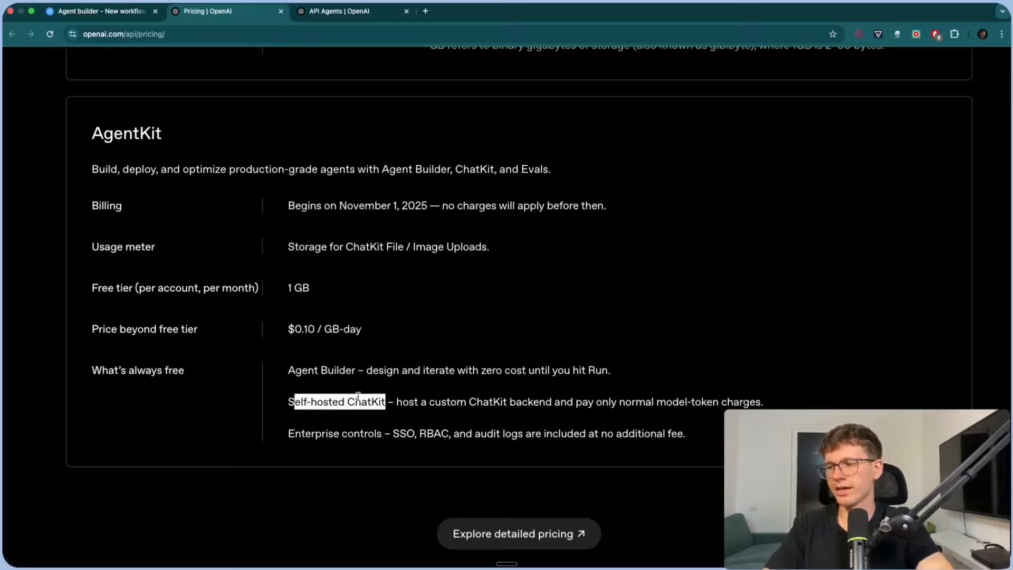
click(359, 396)
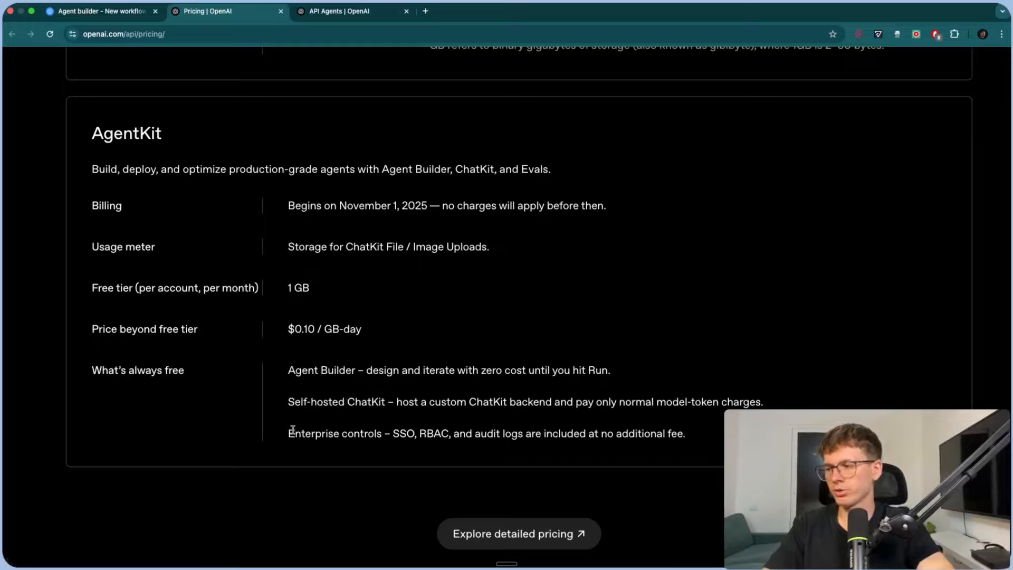
drag(293, 429, 365, 433)
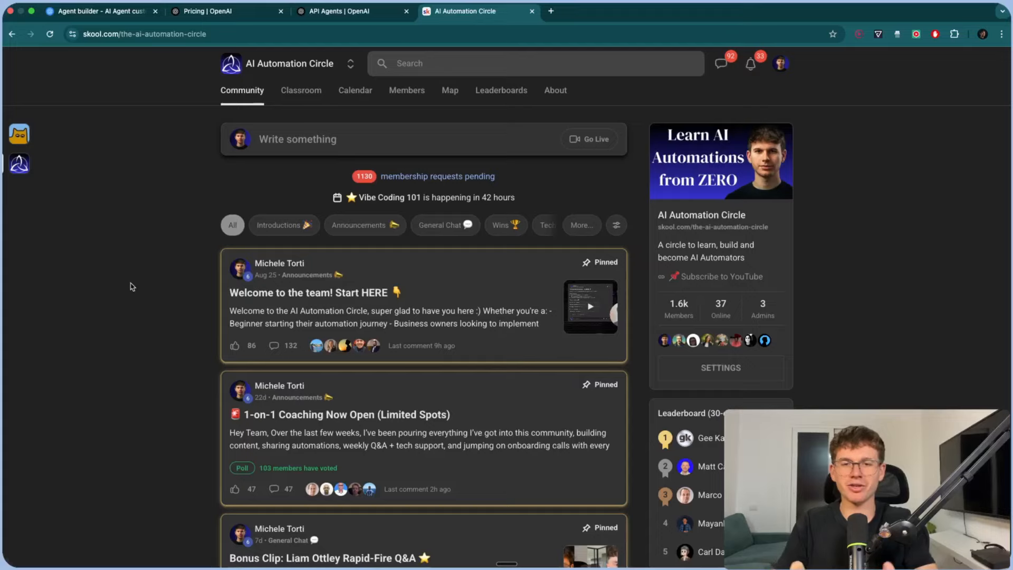
click(296, 94)
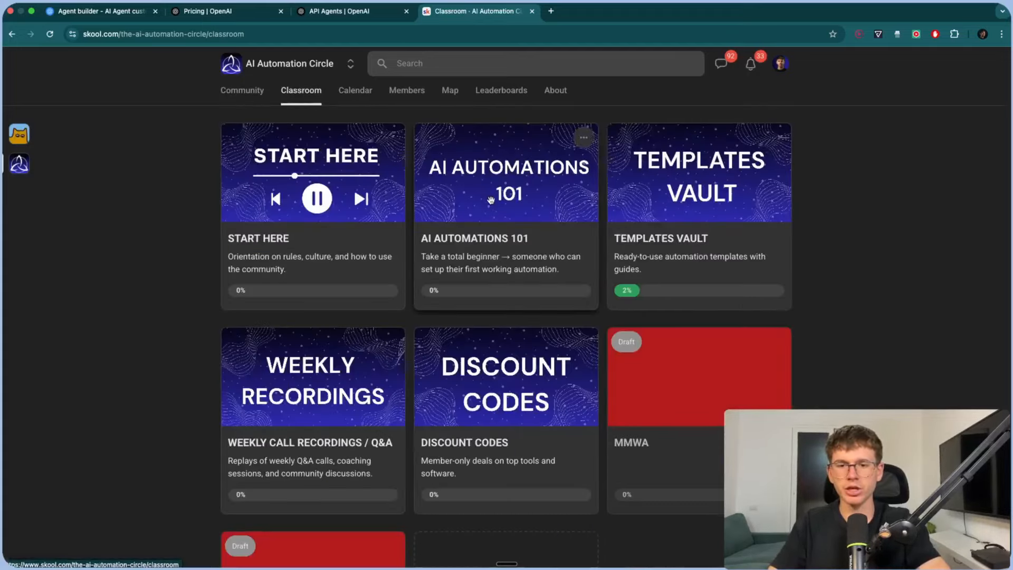
click(492, 193)
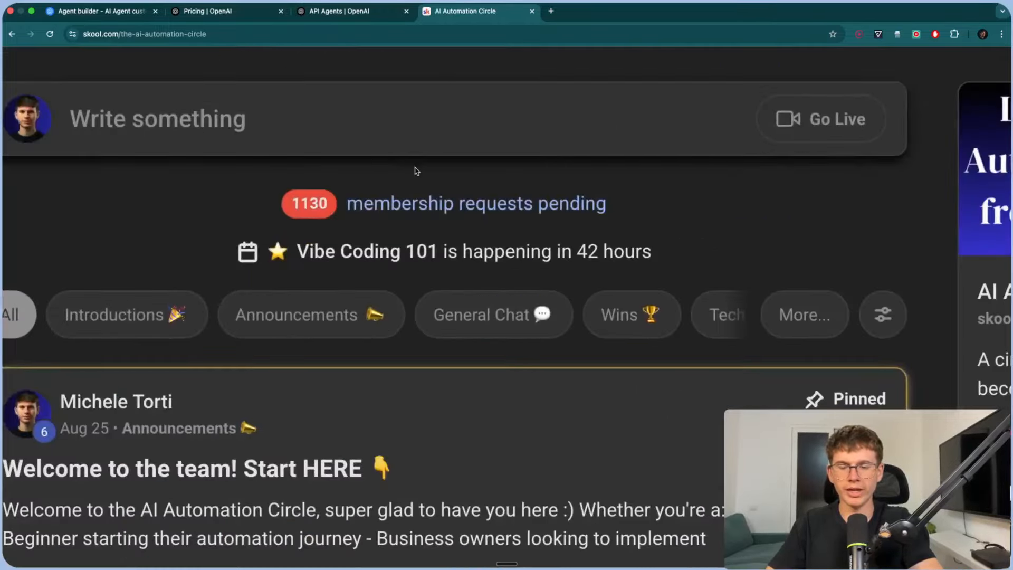
key(ctrl+0)
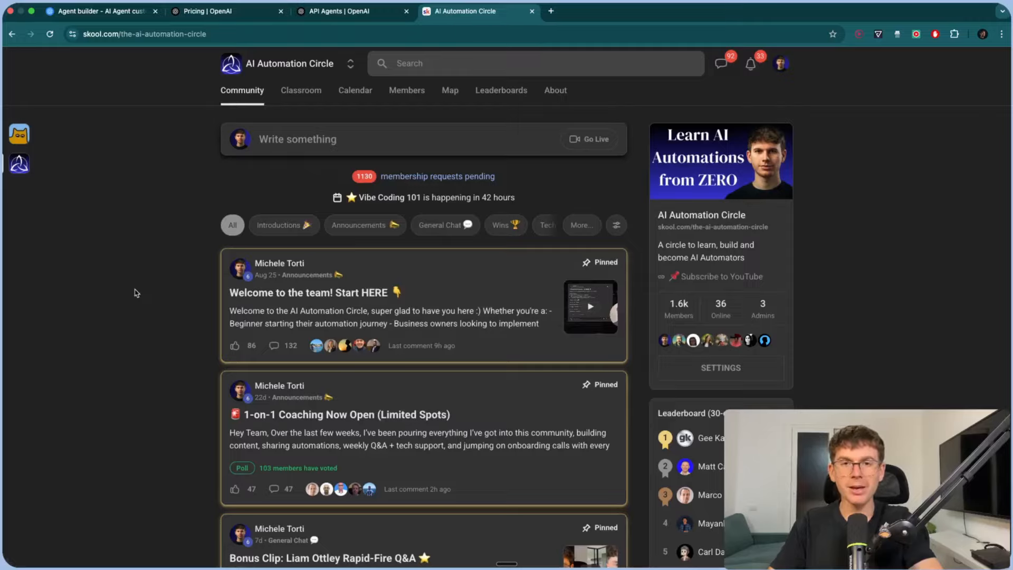